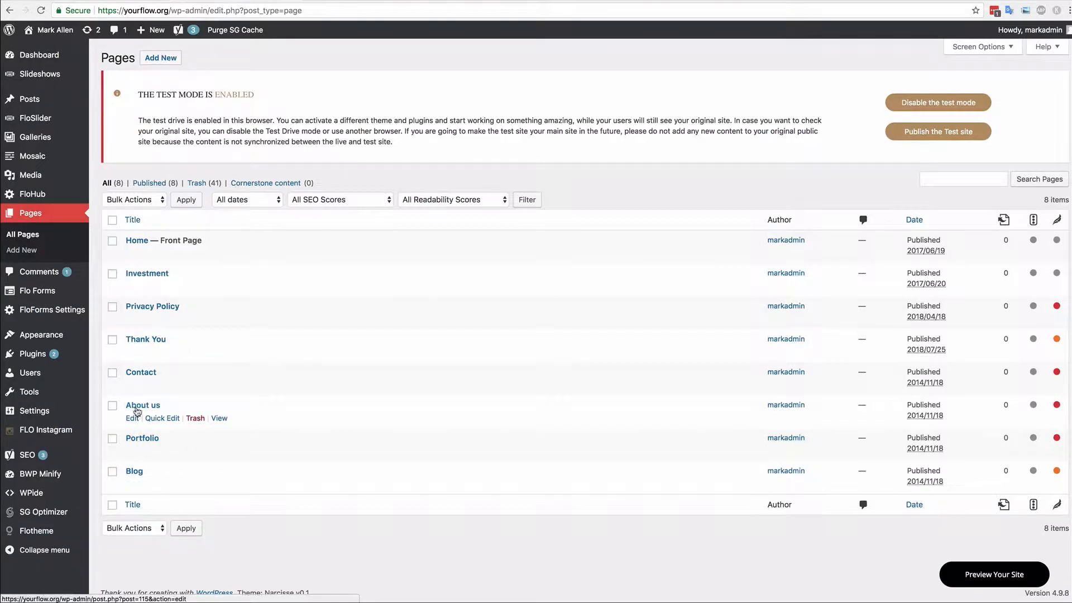
Open the About us page for editing and display its available layout templates.
{"action": "left_click", "coordinate": [136, 408]}
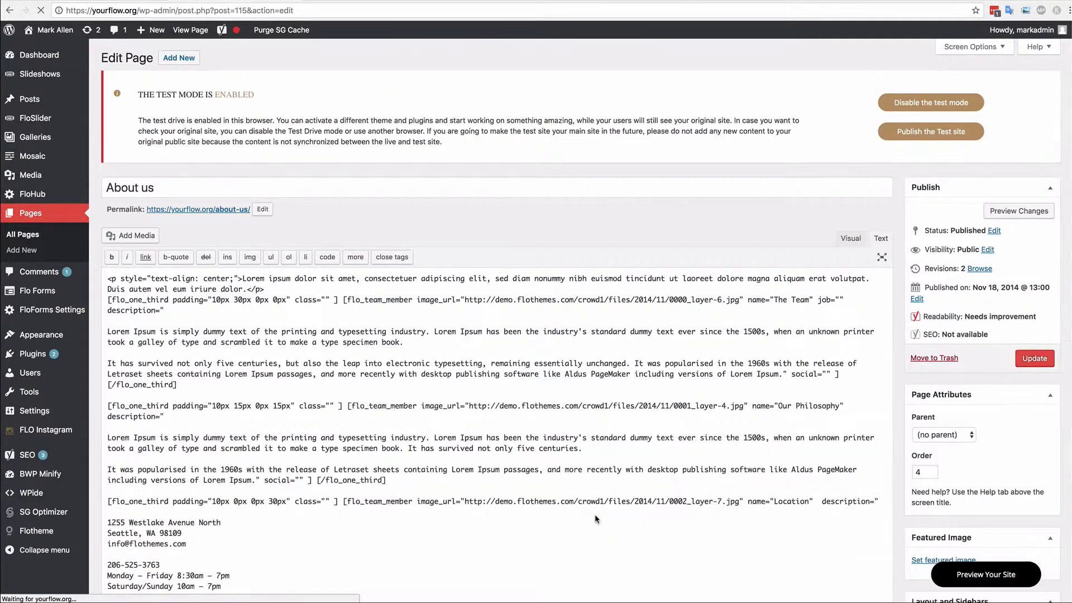
{"action": "scroll", "coordinate": [746, 424], "scroll_direction": "down", "scroll_amount": 9}
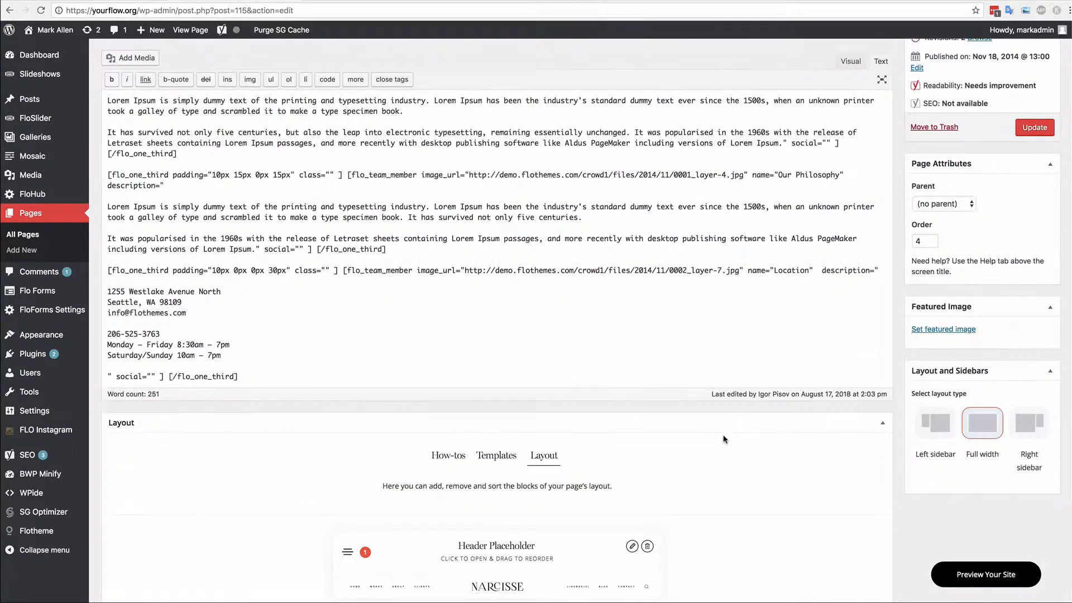
{"action": "scroll", "coordinate": [507, 450], "scroll_direction": "down", "scroll_amount": 1}
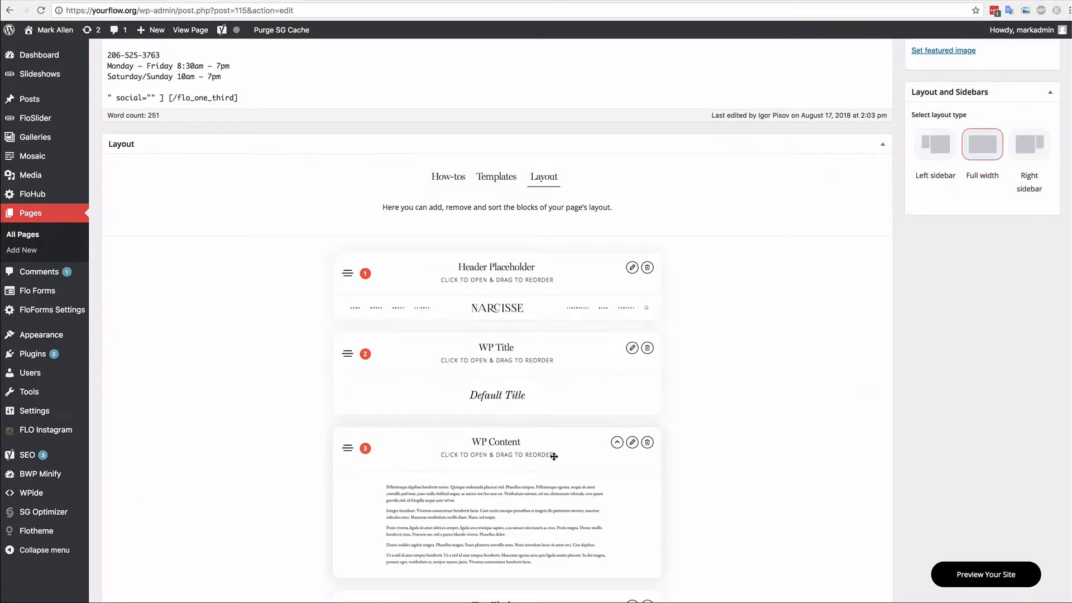
{"action": "left_click", "coordinate": [492, 177]}
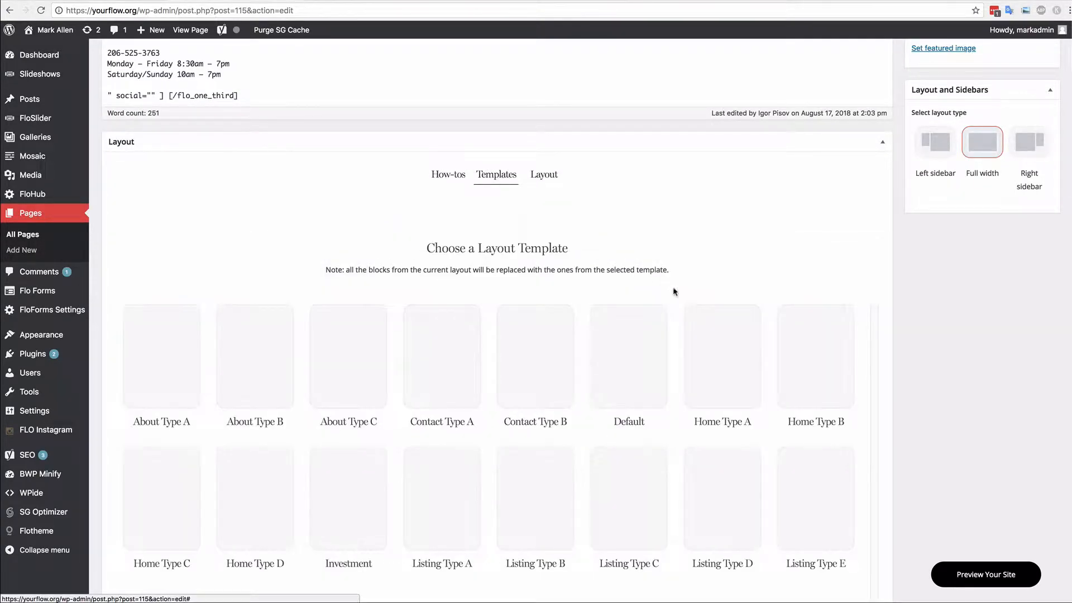
Delete all existing text from the About us page's content editor.
{"action": "scroll", "coordinate": [358, 385], "scroll_direction": "up", "scroll_amount": 7}
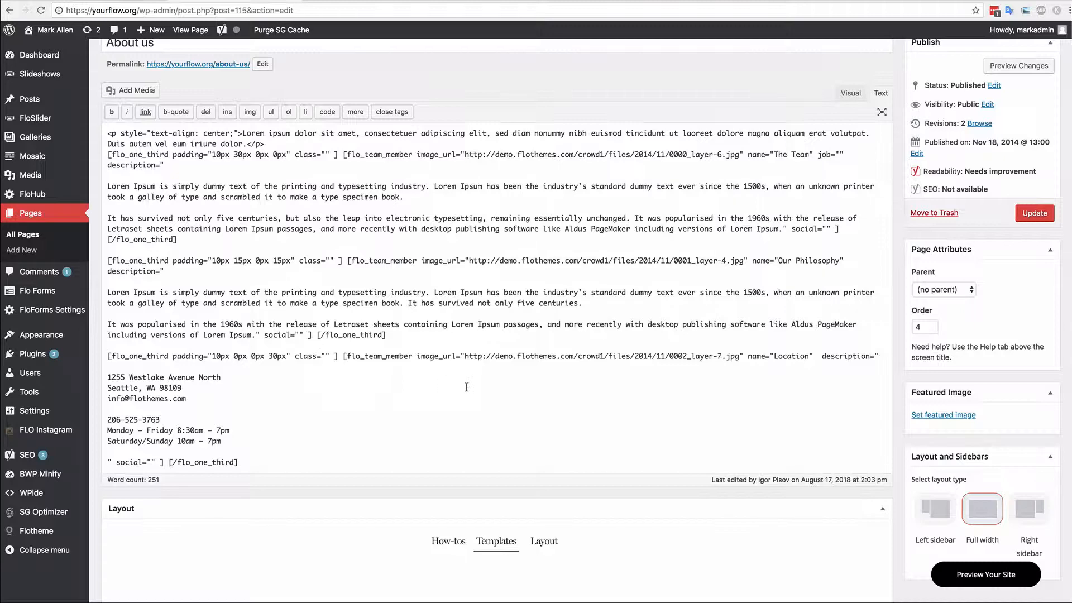
{"action": "key", "text": "ctrl+a"}
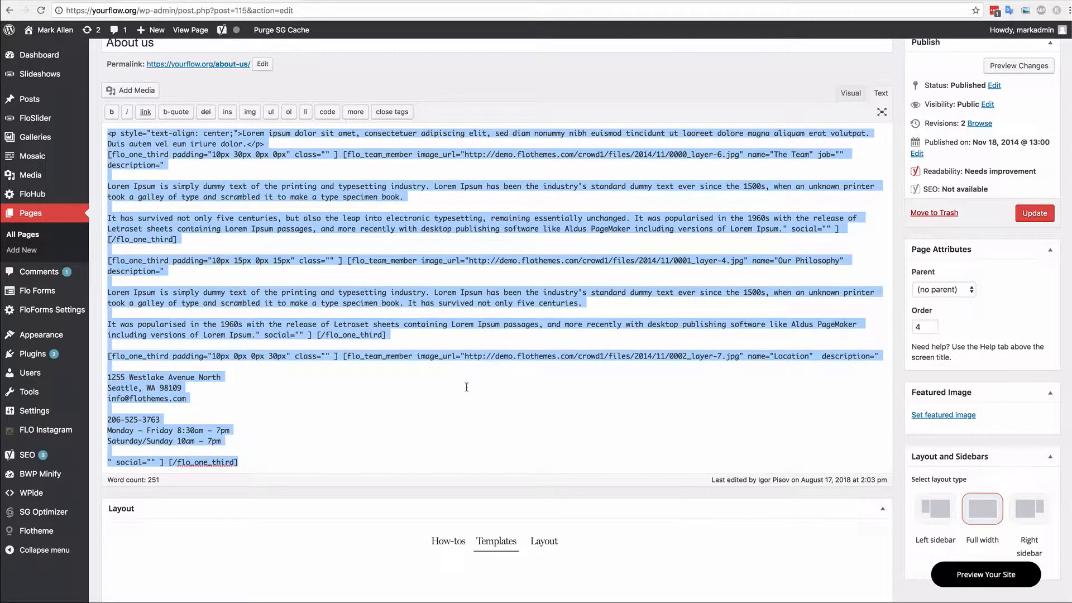
{"action": "key", "text": "BackSpace"}
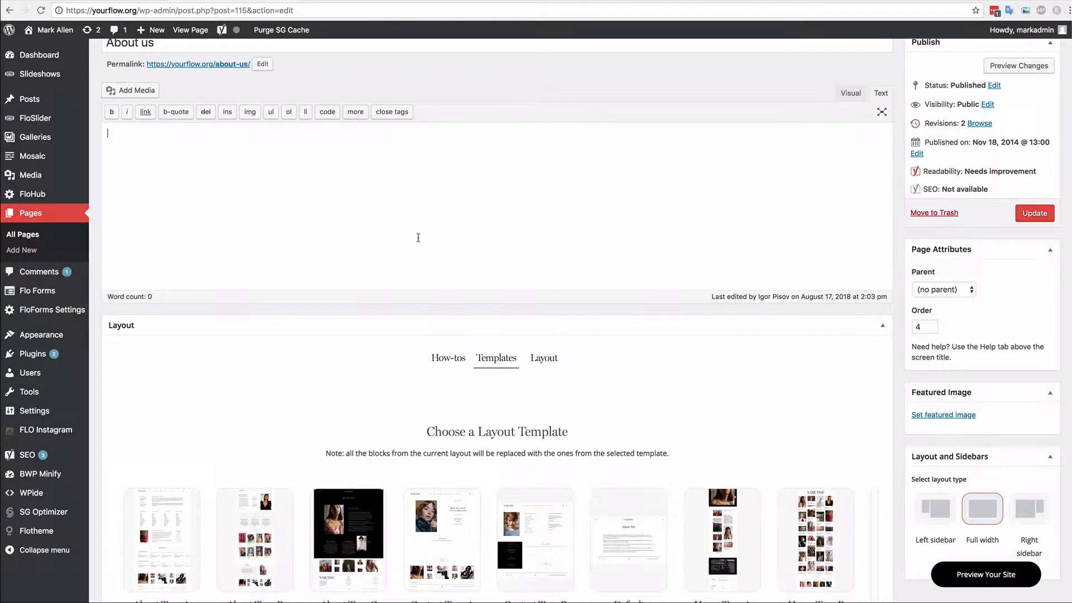
{"action": "scroll", "coordinate": [590, 412], "scroll_direction": "down", "scroll_amount": 1}
{"action": "scroll", "coordinate": [577, 411], "scroll_direction": "up", "scroll_amount": 1}
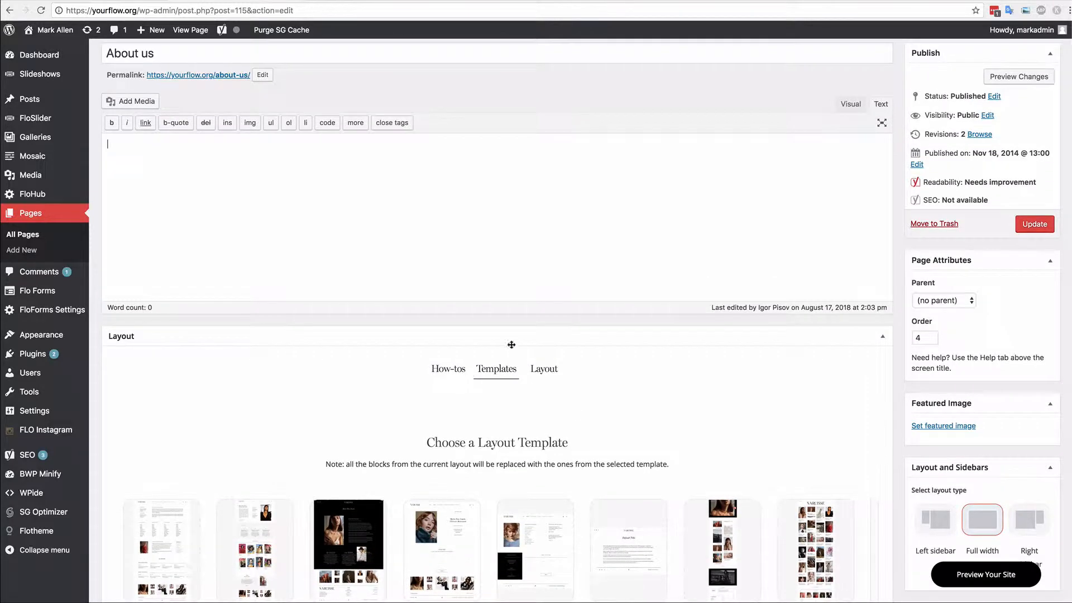
Check the live About us page, highlight its placeholder paragraphs under "The Team", and return to the page editor.
{"action": "left_click", "coordinate": [313, 0]}
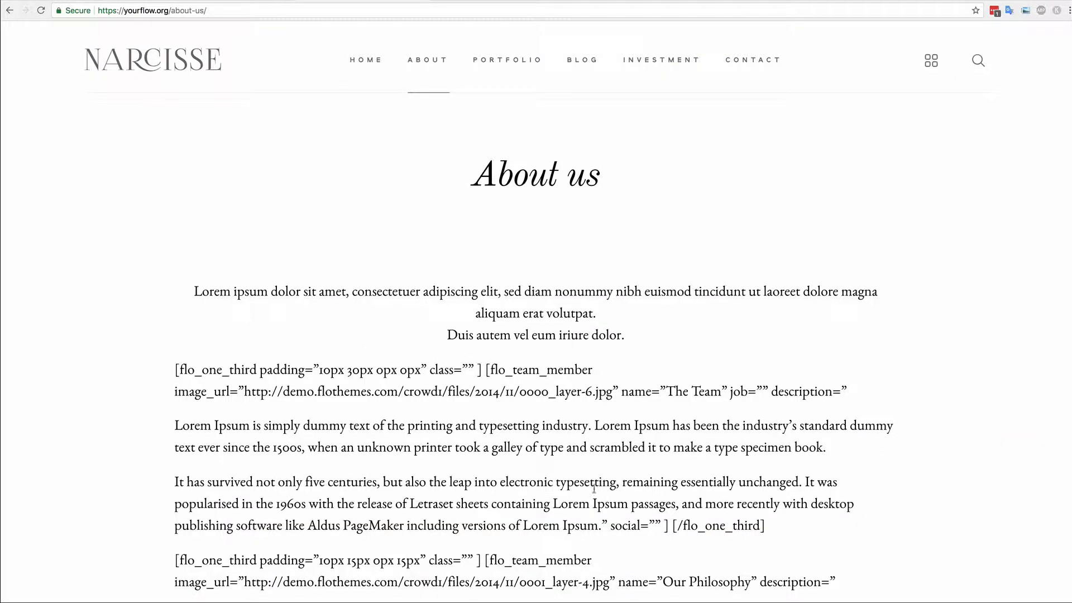
{"action": "left_click_drag", "start_coordinate": [175, 425], "coordinate": [598, 525]}
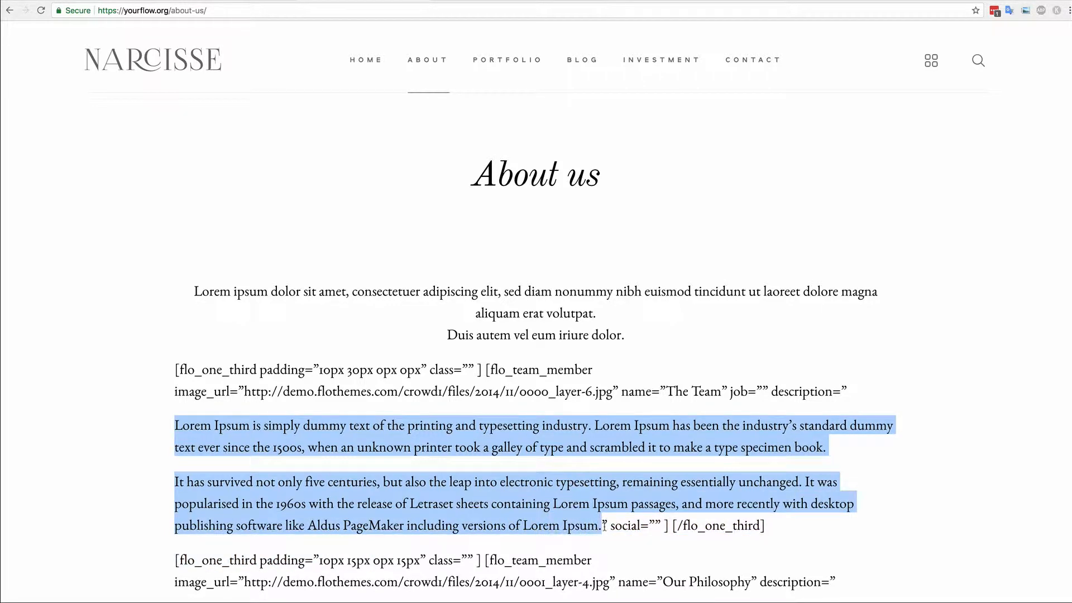
{"action": "left_click", "coordinate": [184, 0]}
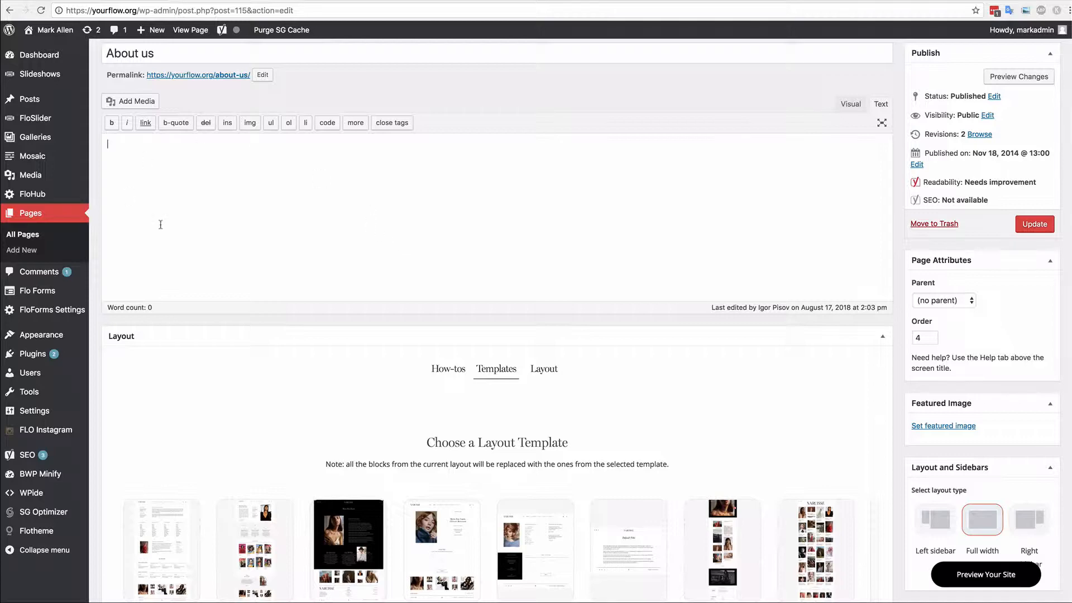
Preview the About Type B layout template and apply it to the page, accepting replacement of the current blocks.
{"action": "scroll", "coordinate": [837, 366], "scroll_direction": "down", "scroll_amount": 2}
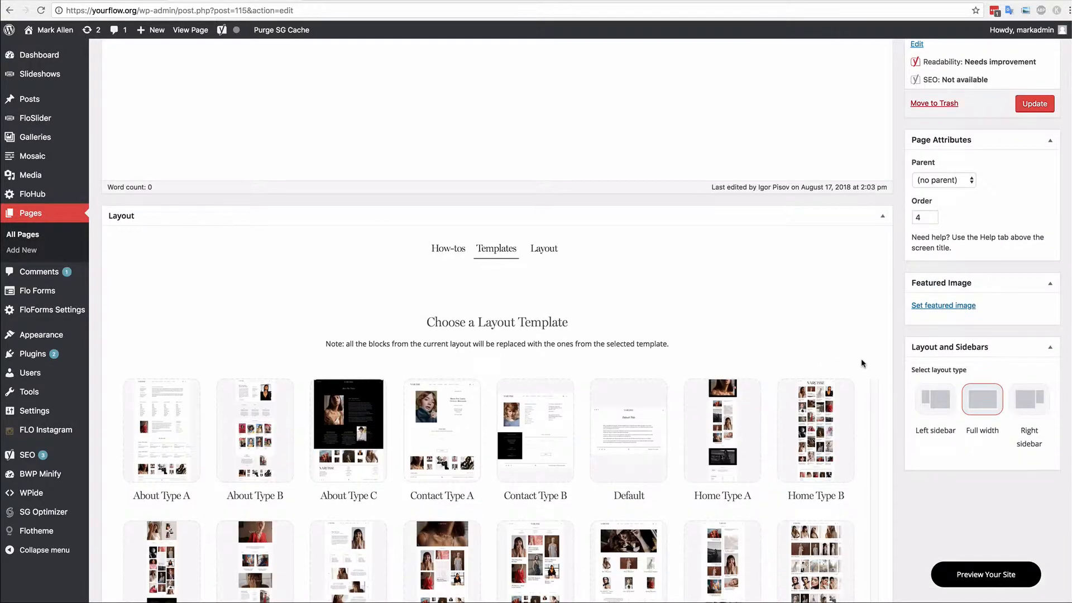
{"action": "scroll", "coordinate": [517, 263], "scroll_direction": "down", "scroll_amount": 2}
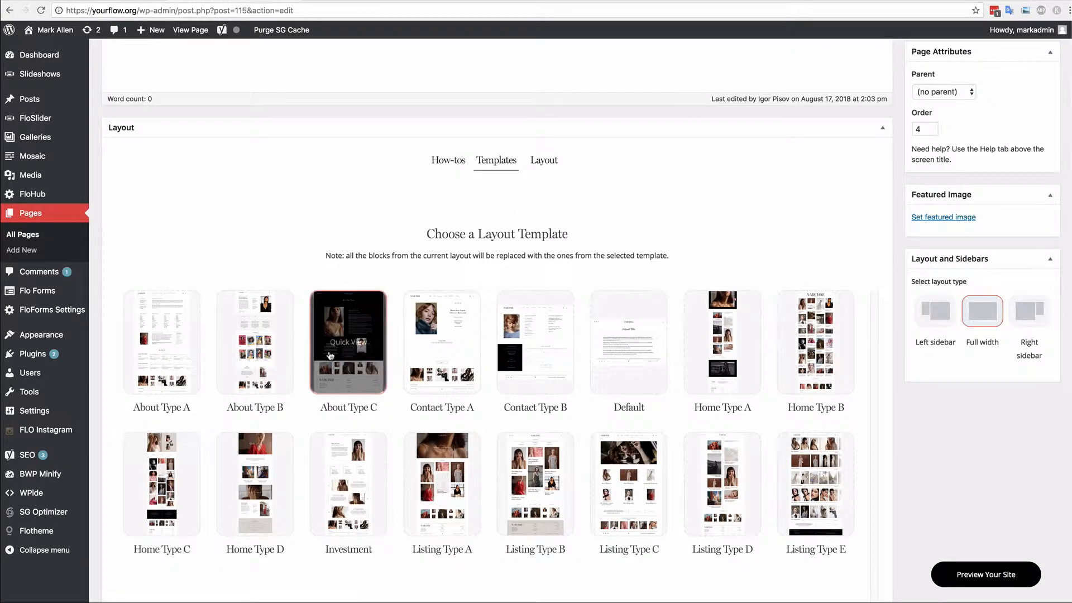
{"action": "mouse_move", "coordinate": [186, 338]}
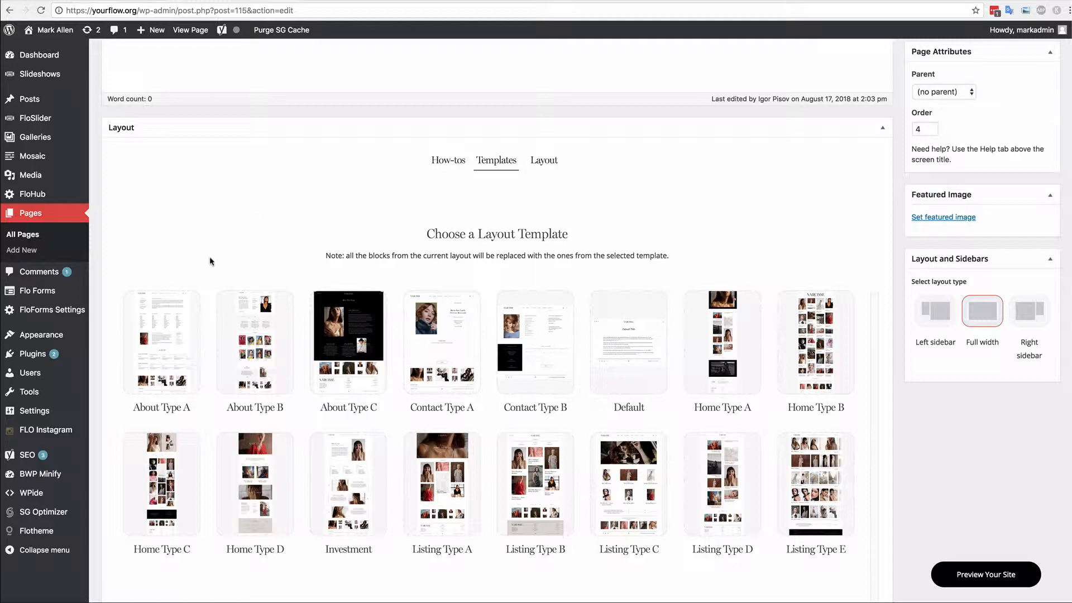
{"action": "left_click", "coordinate": [258, 344]}
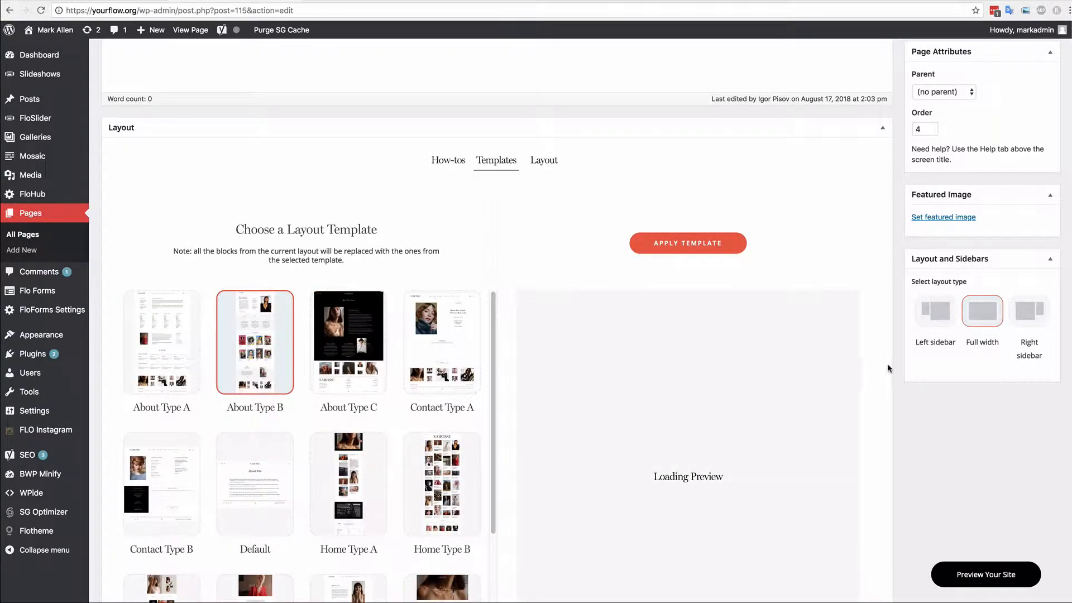
{"action": "scroll", "coordinate": [887, 366], "scroll_direction": "down", "scroll_amount": 3}
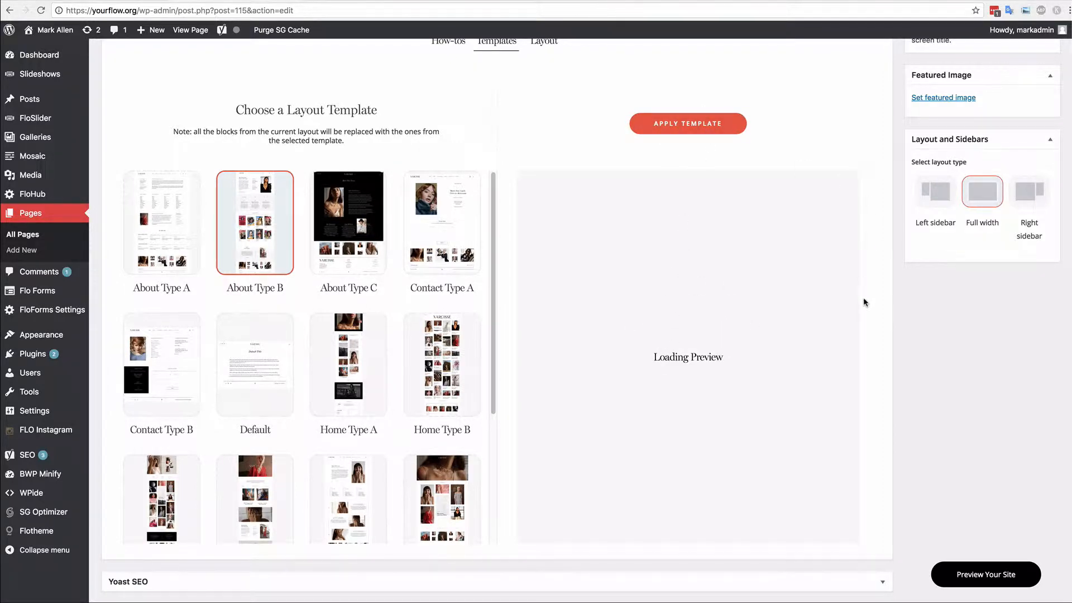
{"action": "mouse_move", "coordinate": [704, 233]}
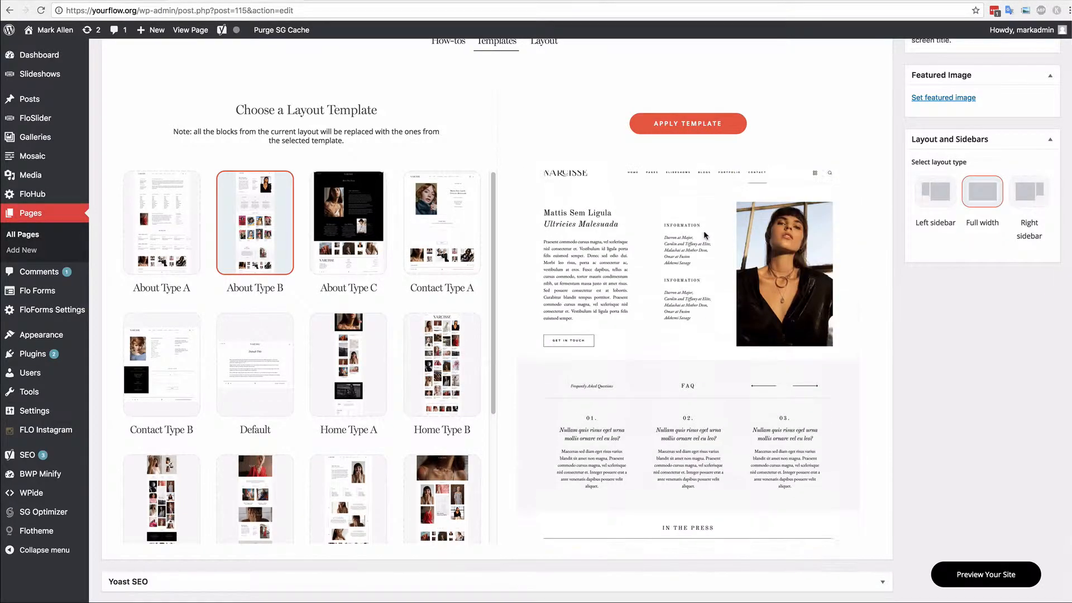
{"action": "left_click", "coordinate": [697, 125]}
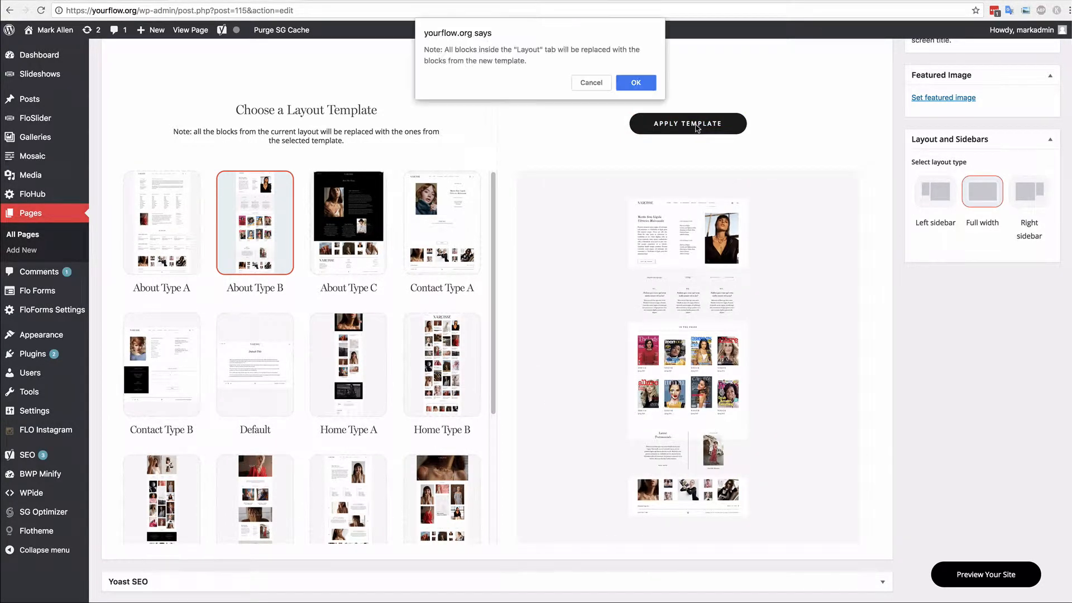
{"action": "left_click", "coordinate": [637, 83]}
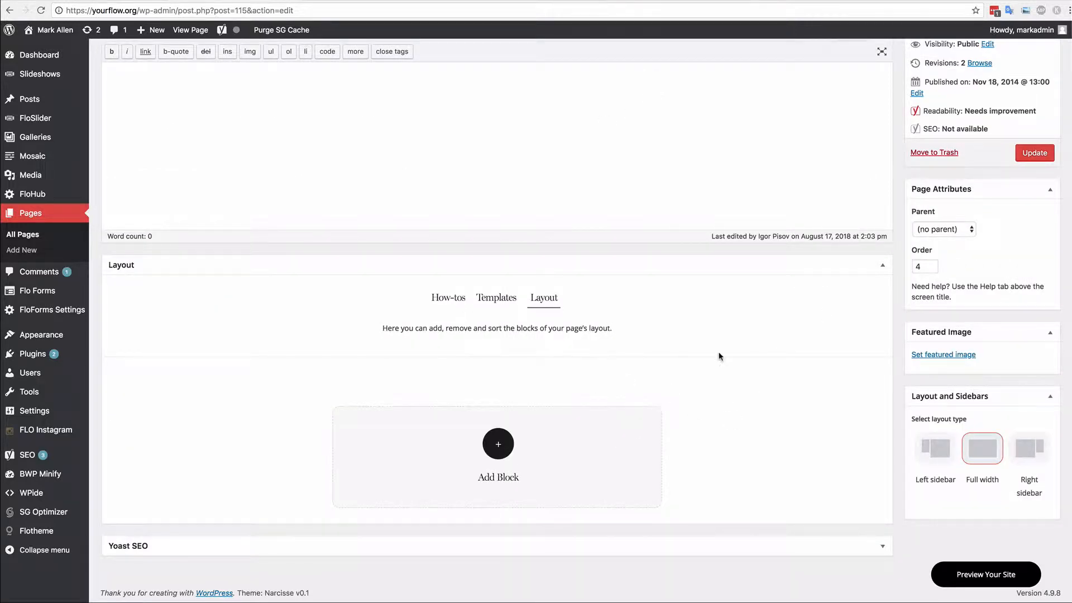
Open Image Block 4's settings and review its colour, title area, paragraph, button link and info area options.
{"action": "scroll", "coordinate": [476, 426], "scroll_direction": "down", "scroll_amount": 5}
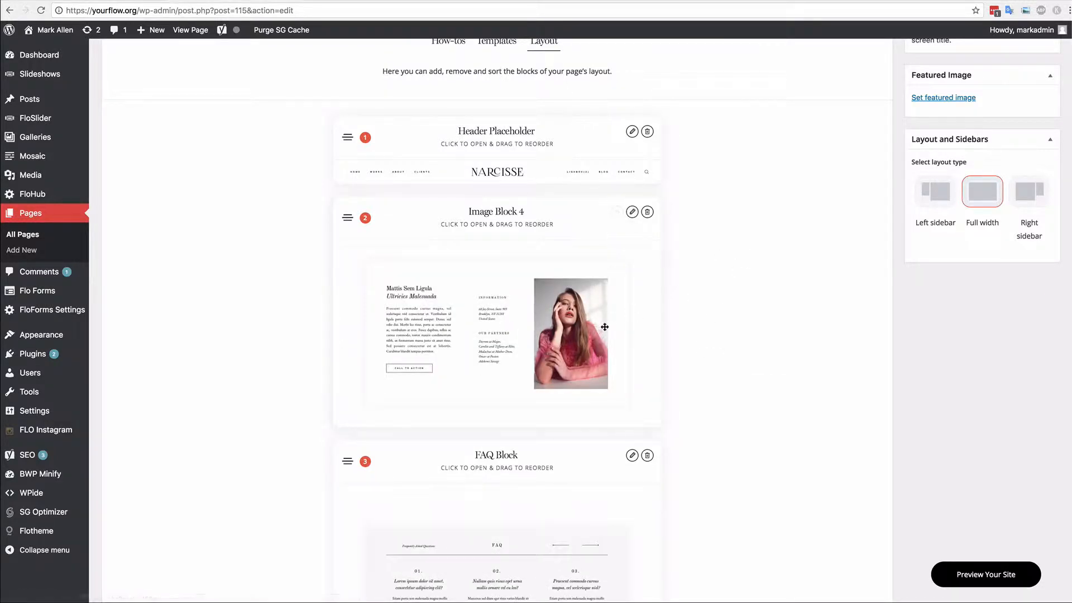
{"action": "left_click", "coordinate": [632, 215]}
{"action": "scroll", "coordinate": [641, 256], "scroll_direction": "down", "scroll_amount": 1}
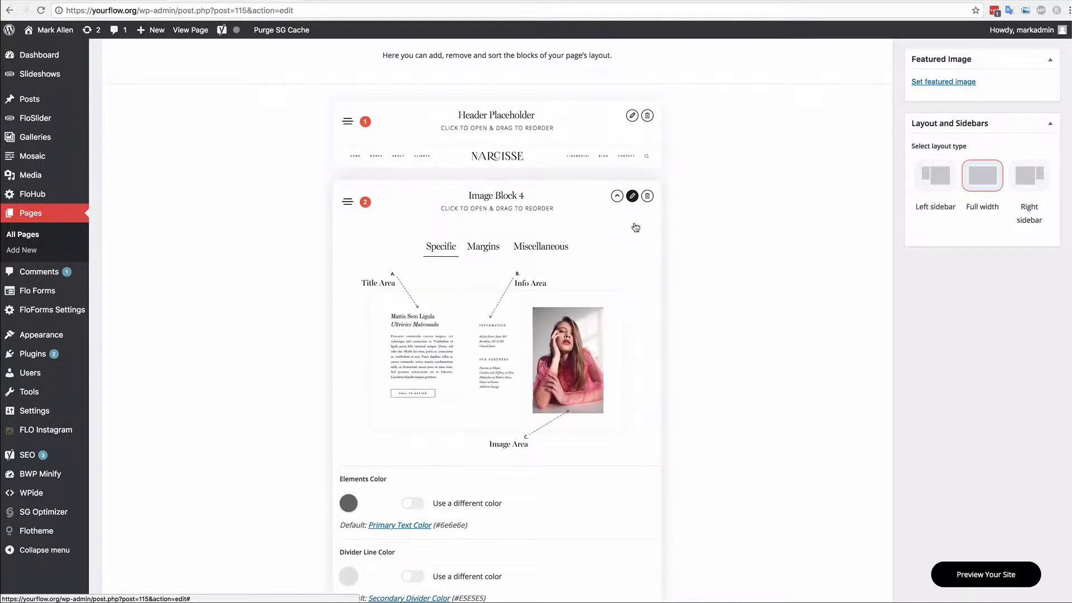
{"action": "scroll", "coordinate": [633, 230], "scroll_direction": "down", "scroll_amount": 6}
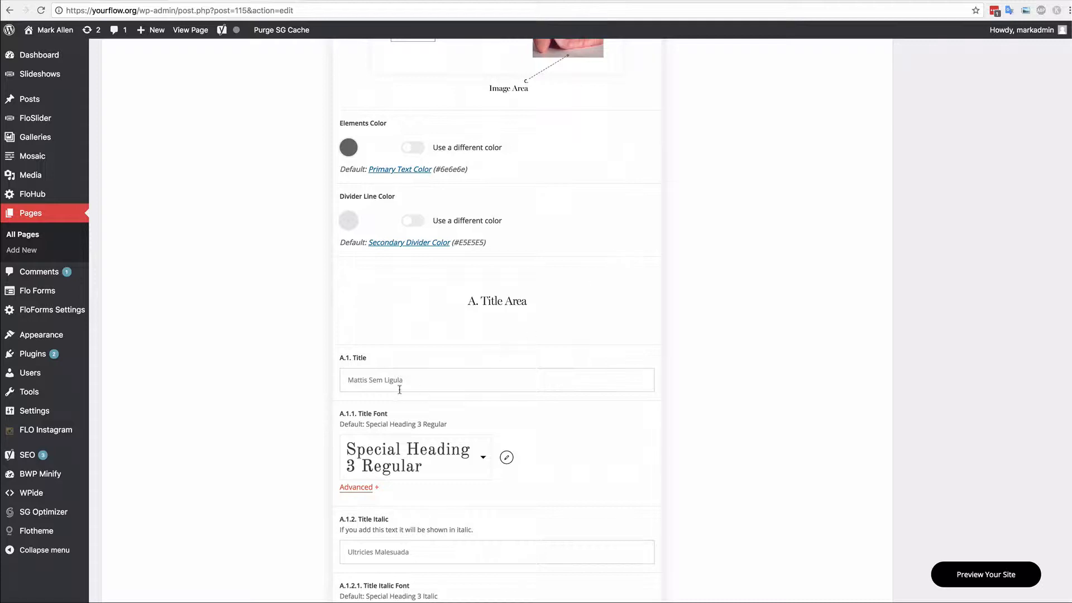
{"action": "scroll", "coordinate": [399, 390], "scroll_direction": "down", "scroll_amount": 3}
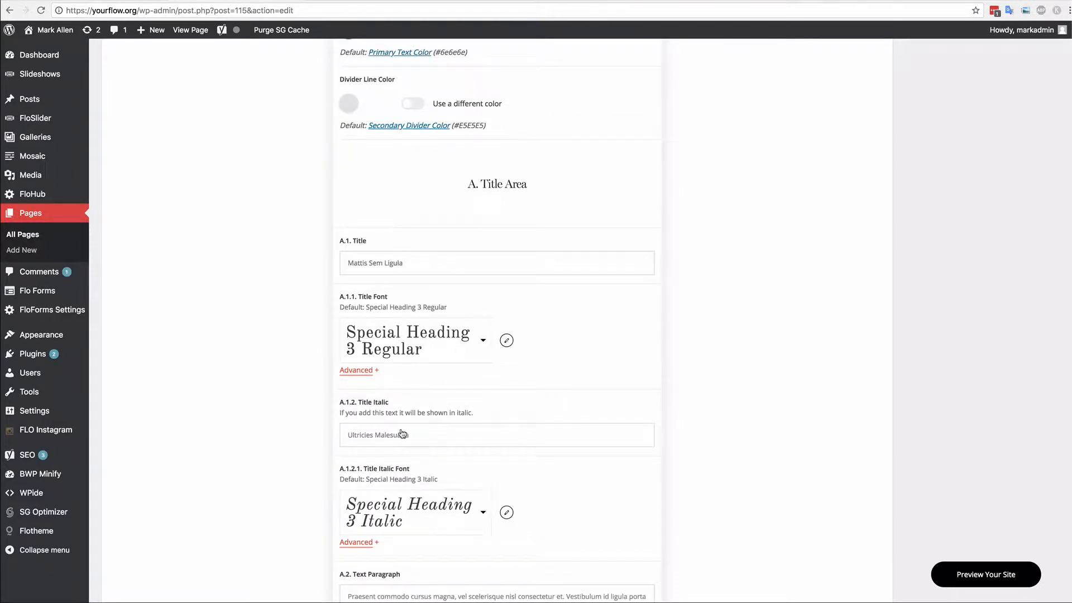
{"action": "scroll", "coordinate": [402, 434], "scroll_direction": "down", "scroll_amount": 11}
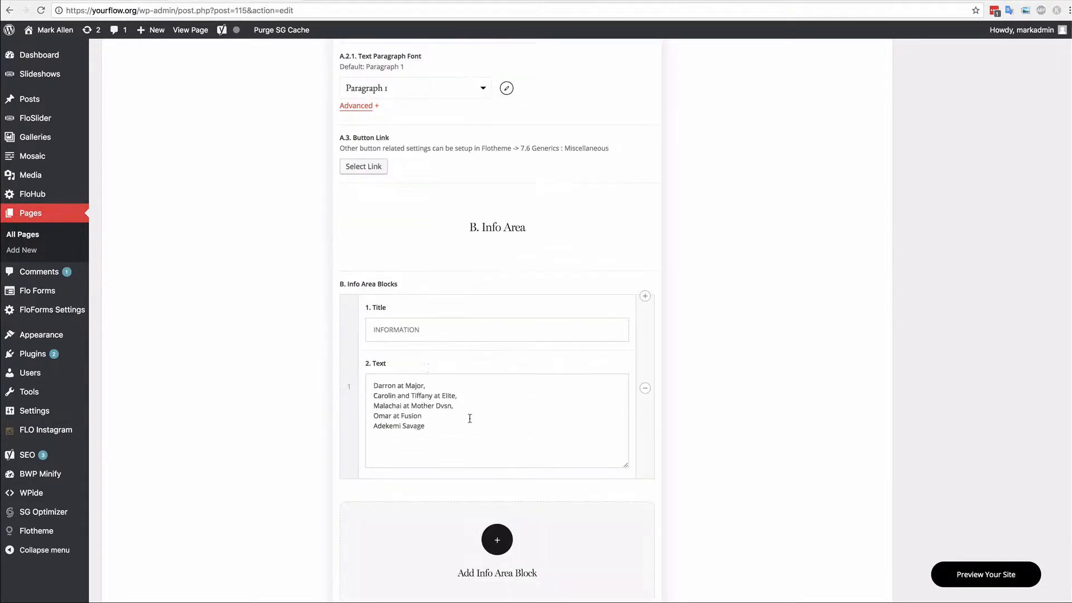
{"action": "scroll", "coordinate": [487, 258], "scroll_direction": "up", "scroll_amount": 9}
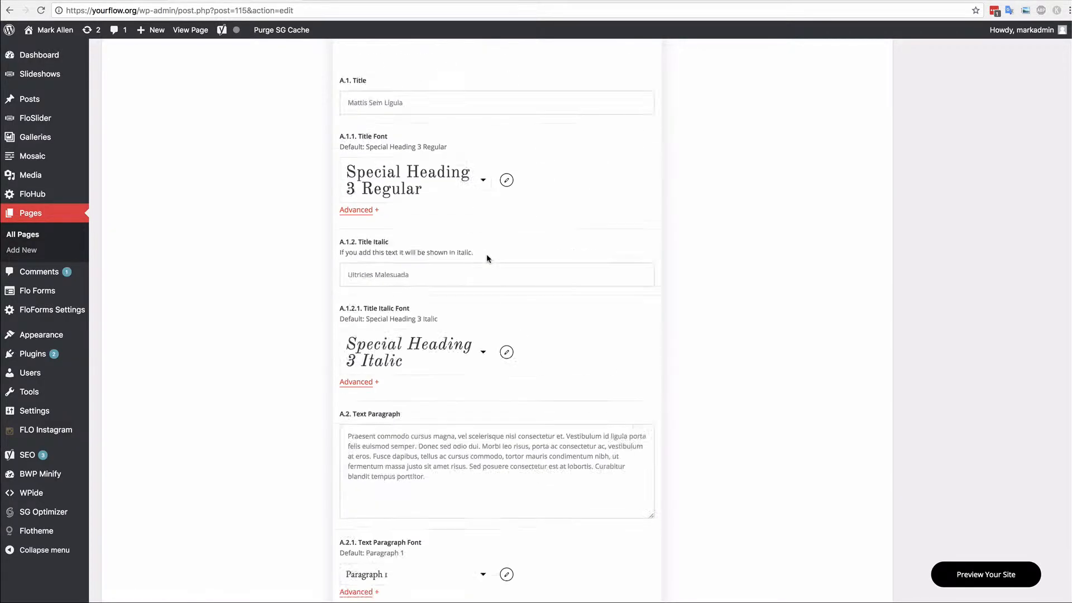
{"action": "scroll", "coordinate": [487, 258], "scroll_direction": "up", "scroll_amount": 9}
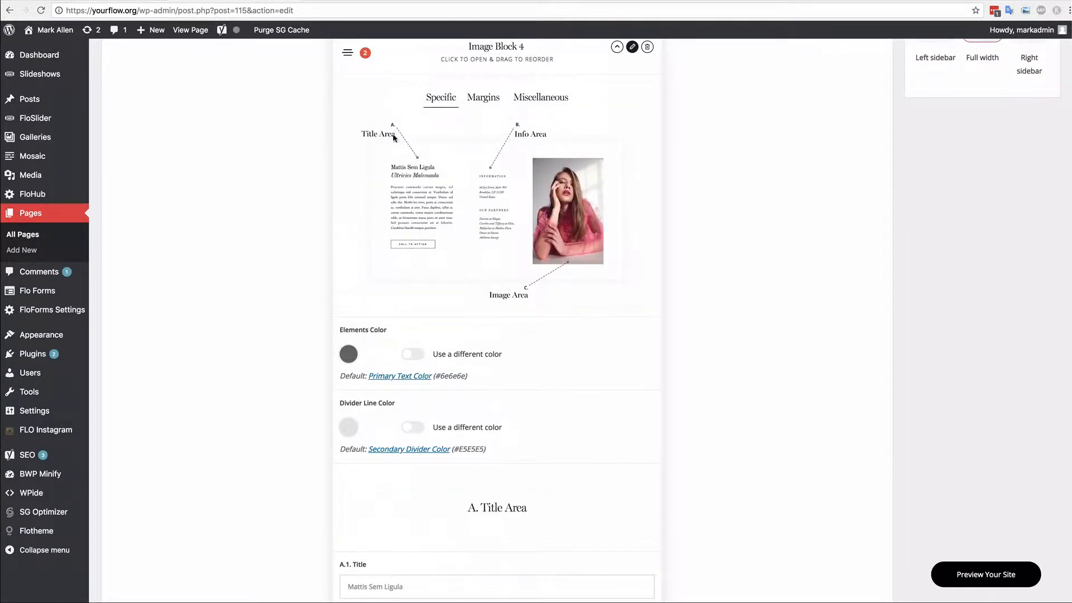
{"action": "scroll", "coordinate": [439, 223], "scroll_direction": "down", "scroll_amount": 15}
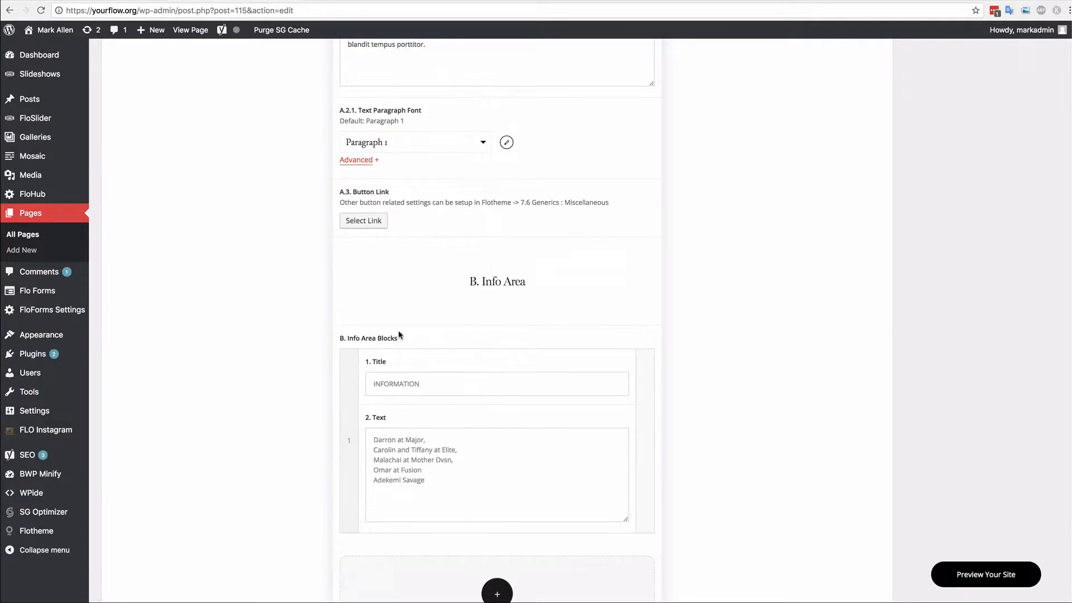
Search existing content for "contact" and choose the Contact page as the destination of Image Block 4's button link.
{"action": "left_click", "coordinate": [364, 221]}
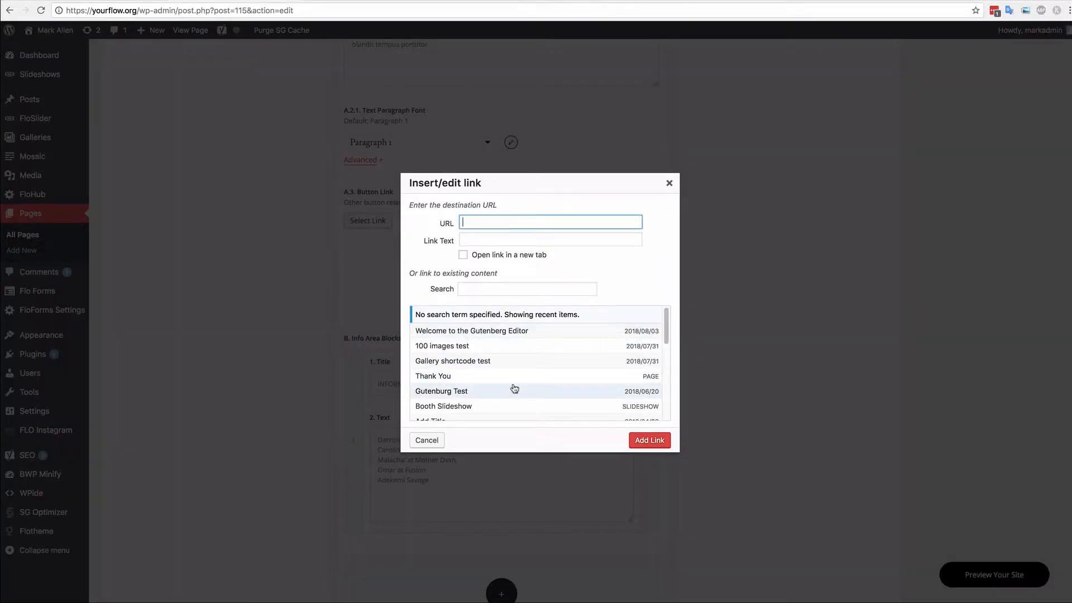
{"action": "scroll", "coordinate": [480, 399], "scroll_direction": "down", "scroll_amount": 10}
{"action": "scroll", "coordinate": [470, 396], "scroll_direction": "up", "scroll_amount": 10}
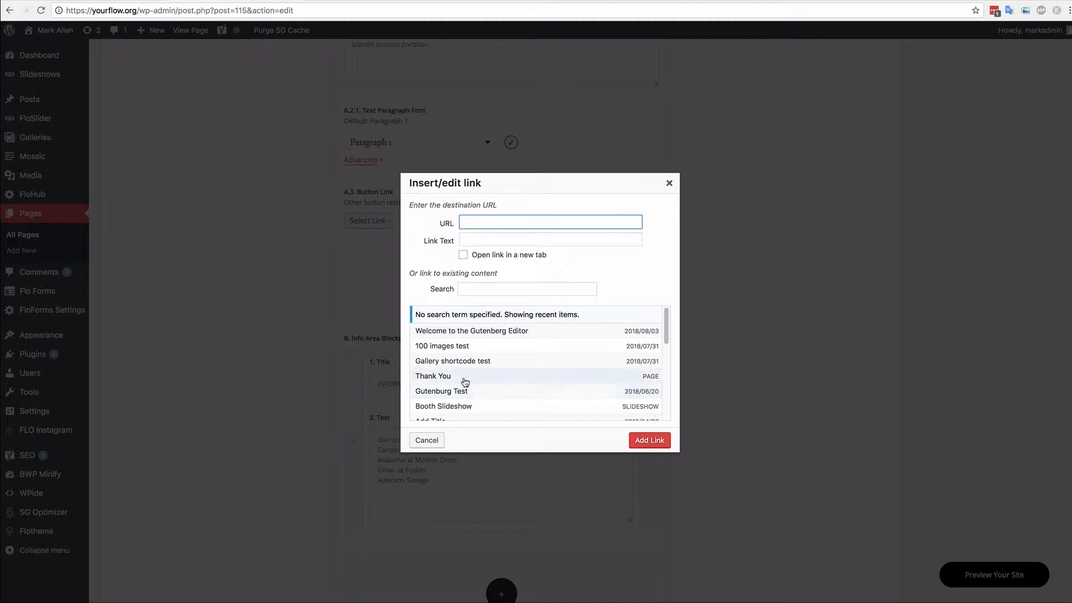
{"action": "scroll", "coordinate": [478, 366], "scroll_direction": "down", "scroll_amount": 3}
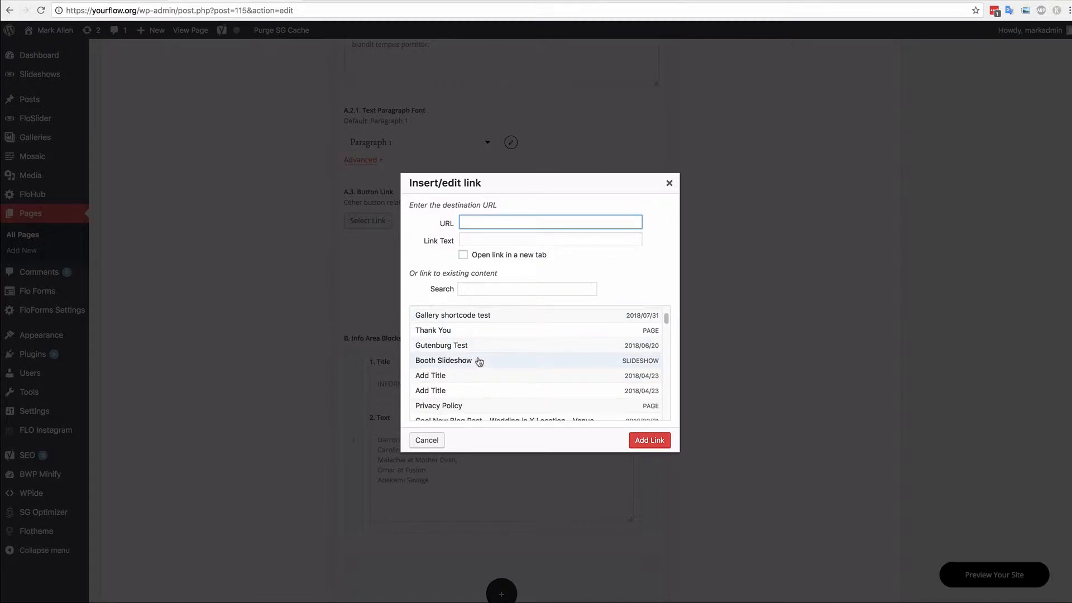
{"action": "scroll", "coordinate": [478, 360], "scroll_direction": "down", "scroll_amount": 5}
{"action": "left_click", "coordinate": [495, 238]}
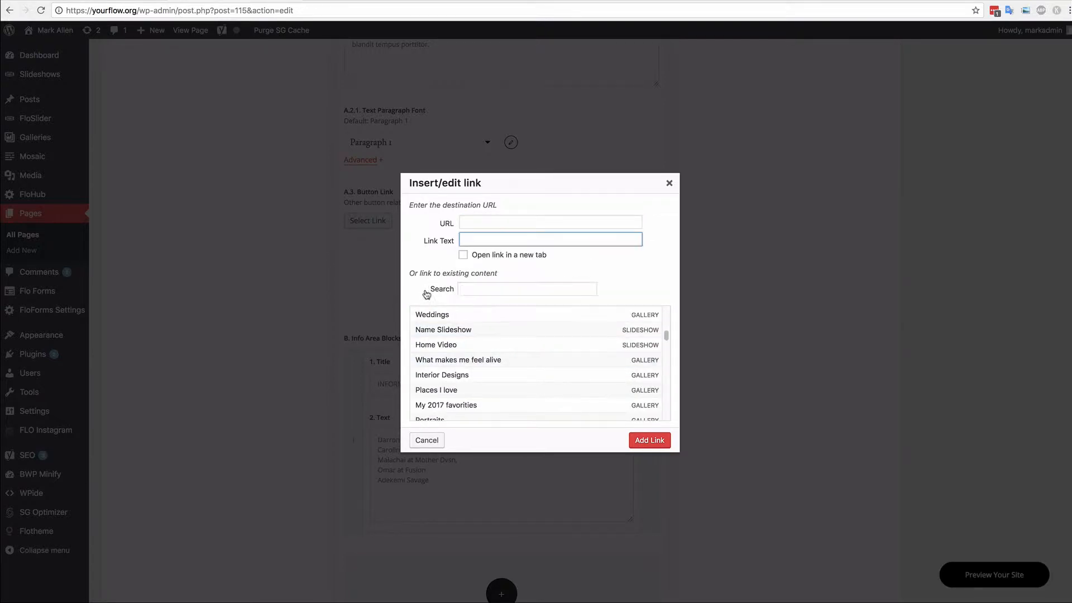
{"action": "left_click", "coordinate": [479, 288]}
{"action": "type", "text": "contact"}
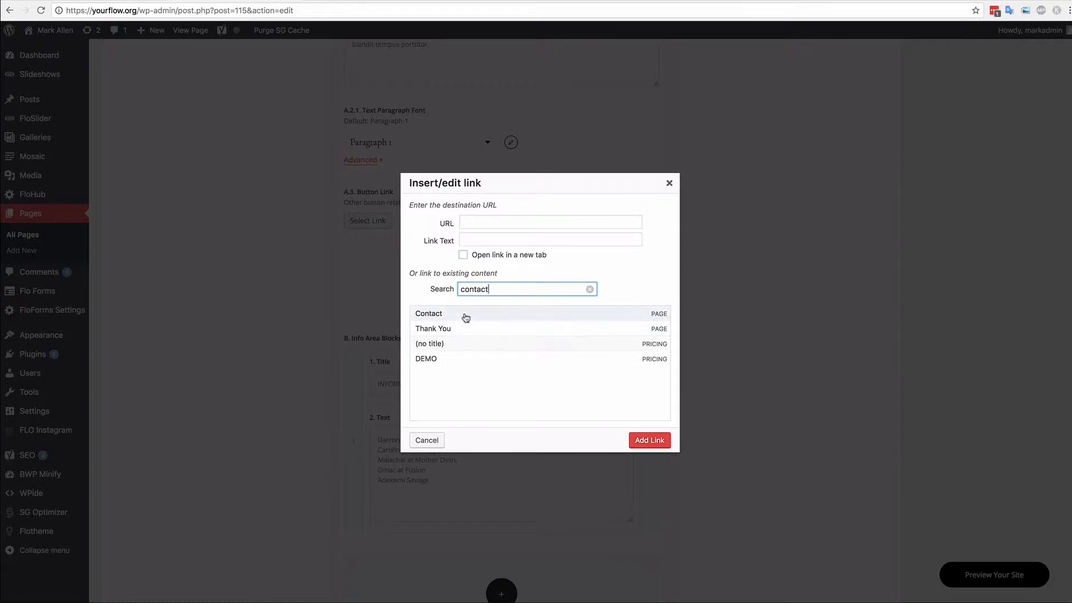
{"action": "left_click", "coordinate": [466, 316]}
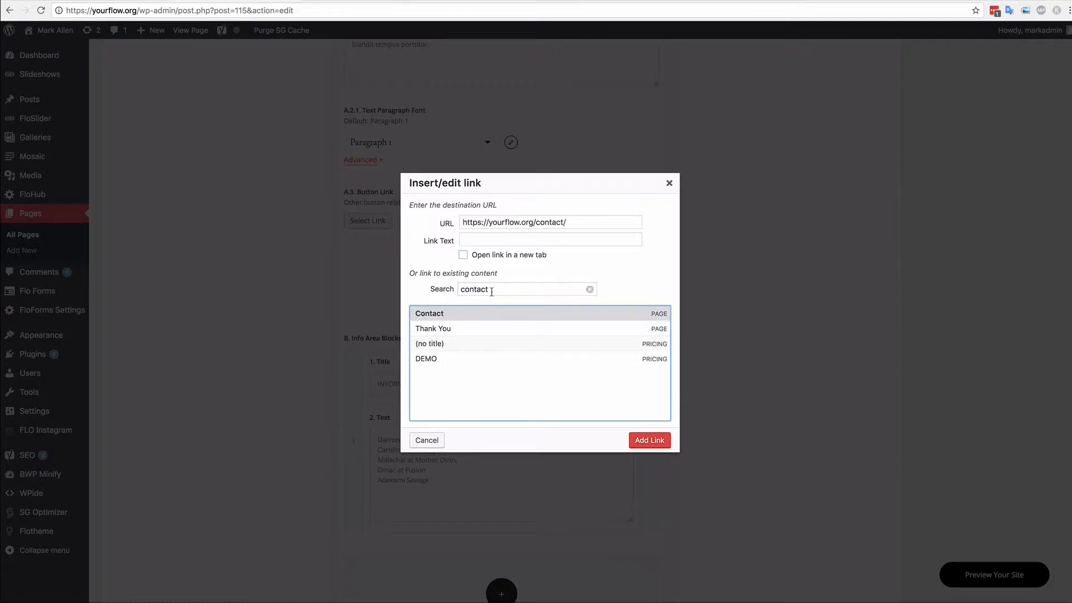
Set the link text to GET IN TOUCH and add the contact link to Image Block 4's button.
{"action": "left_click", "coordinate": [474, 242]}
{"action": "type", "text": "GET IN"}
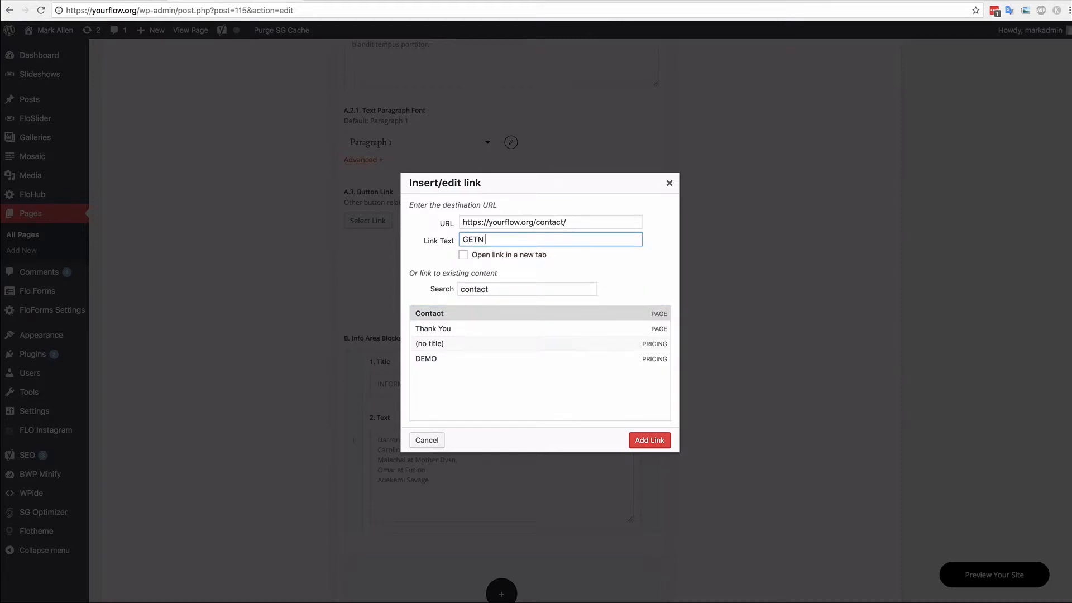
{"action": "key", "text": "BackSpace"}
{"action": "key", "text": "BackSpace"}
{"action": "key", "text": "BackSpace"}
{"action": "key", "text": "BackSpace"}
{"action": "key", "text": "BackSpace"}
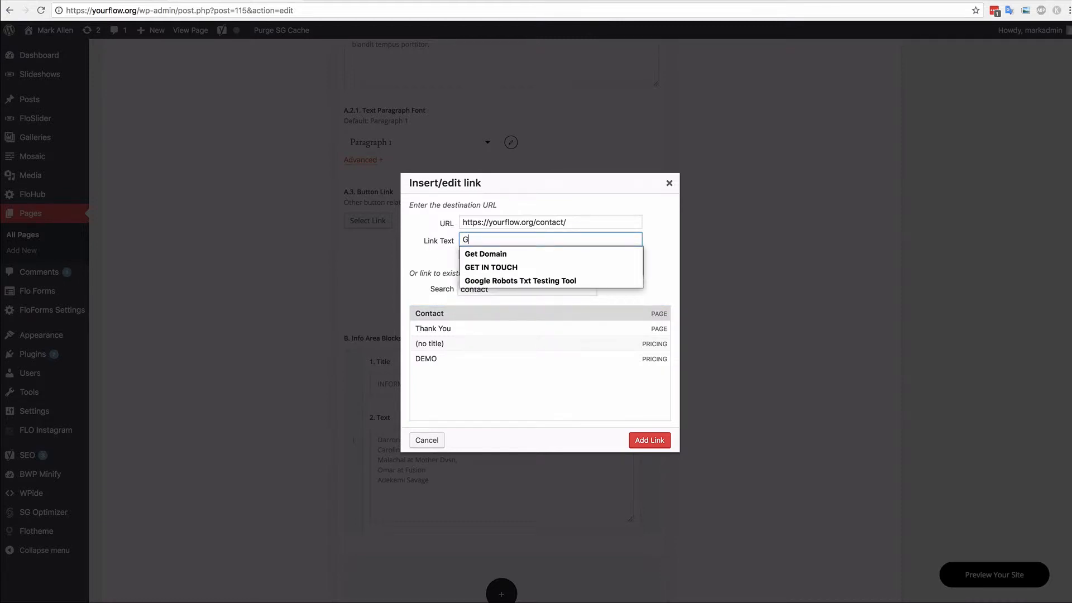
{"action": "key", "text": "Down"}
{"action": "key", "text": "Down"}
{"action": "key", "text": "Return"}
{"action": "left_click", "coordinate": [603, 267]}
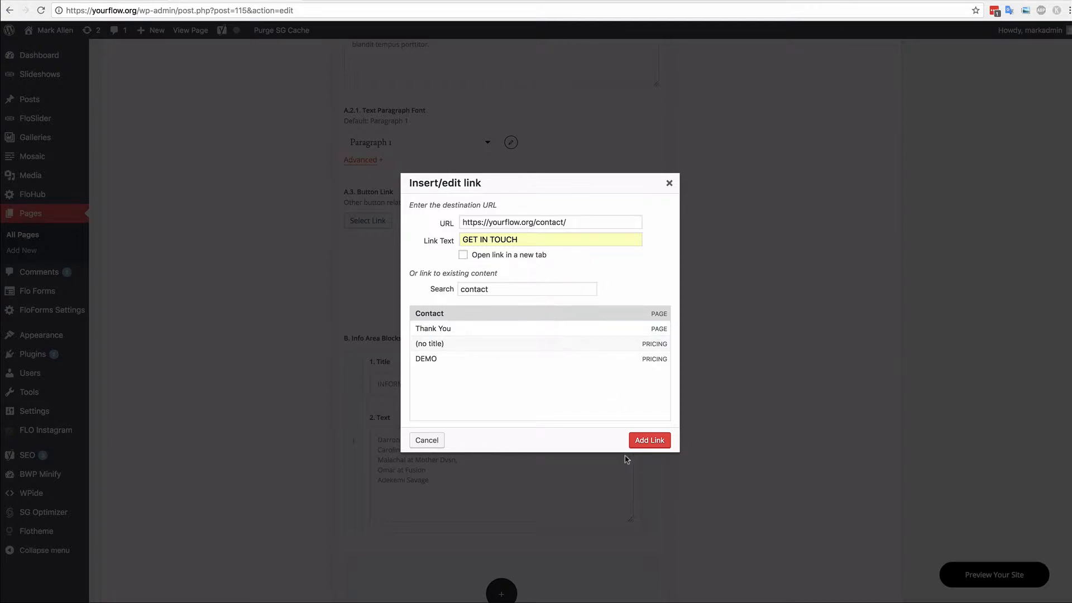
{"action": "left_click", "coordinate": [655, 442]}
Add a second info area block to Image Block 4.
{"action": "scroll", "coordinate": [574, 352], "scroll_direction": "down", "scroll_amount": 4}
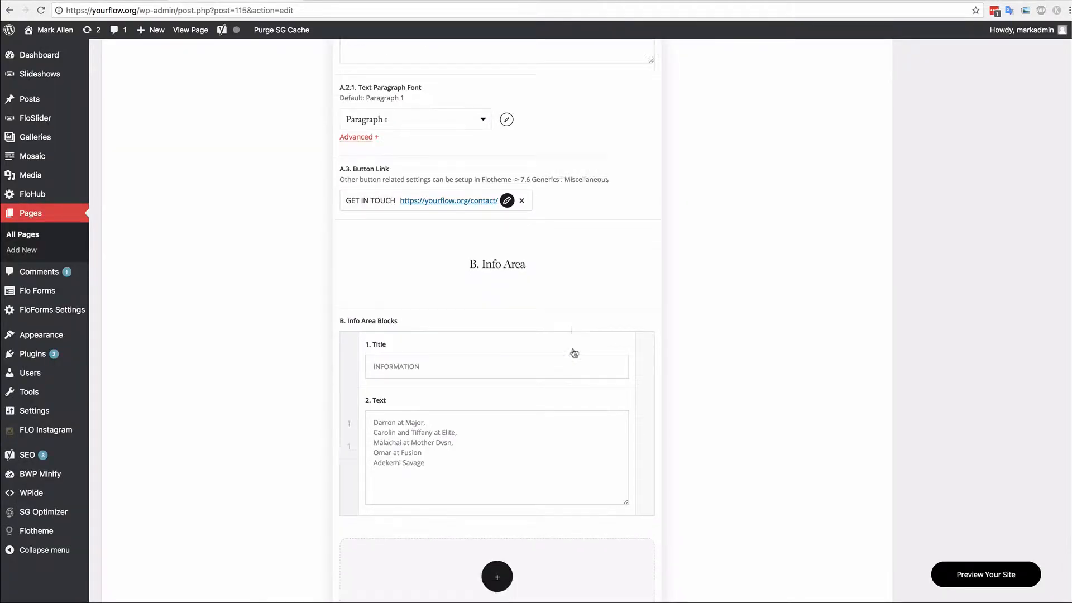
{"action": "scroll", "coordinate": [574, 351], "scroll_direction": "down", "scroll_amount": 3}
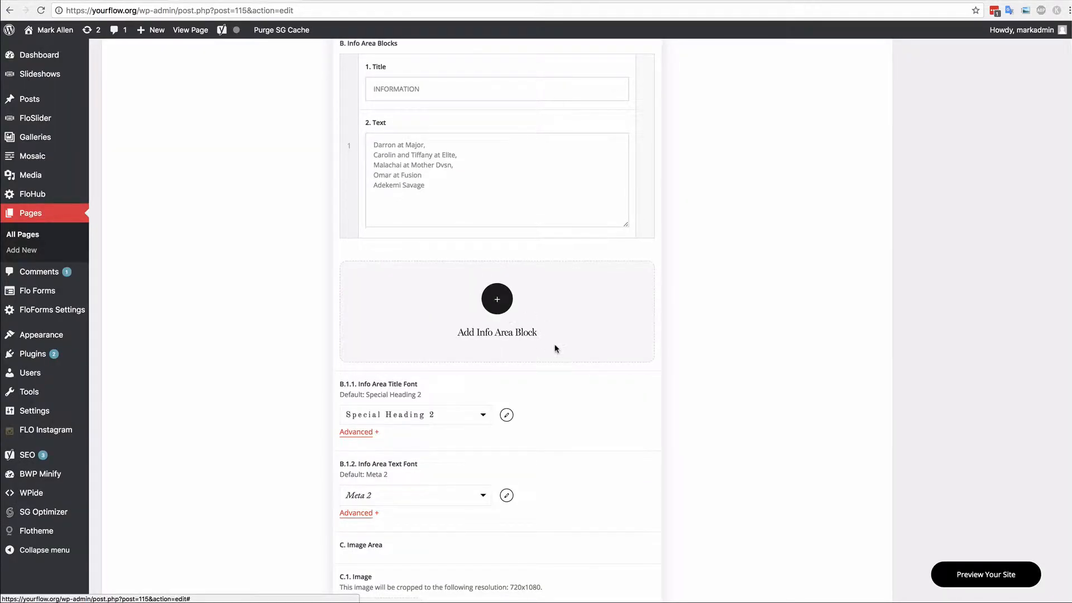
{"action": "left_click", "coordinate": [496, 307]}
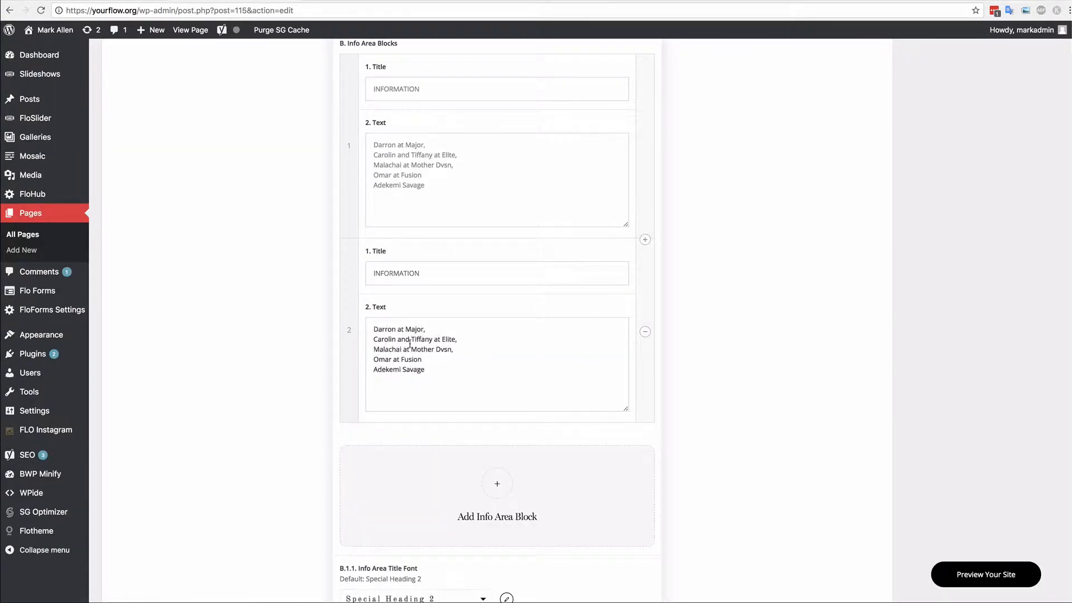
{"action": "scroll", "coordinate": [485, 331], "scroll_direction": "up", "scroll_amount": 20}
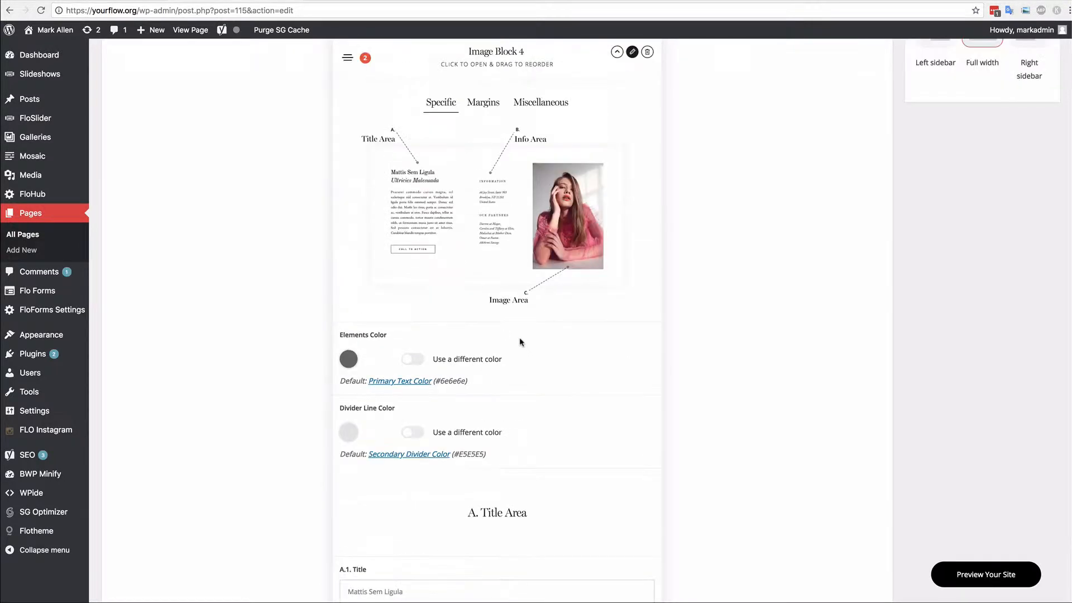
Set Image Block 4's image to the black-and-white portrait of a photographer holding a camera from the media library.
{"action": "scroll", "coordinate": [595, 218], "scroll_direction": "down", "scroll_amount": 20}
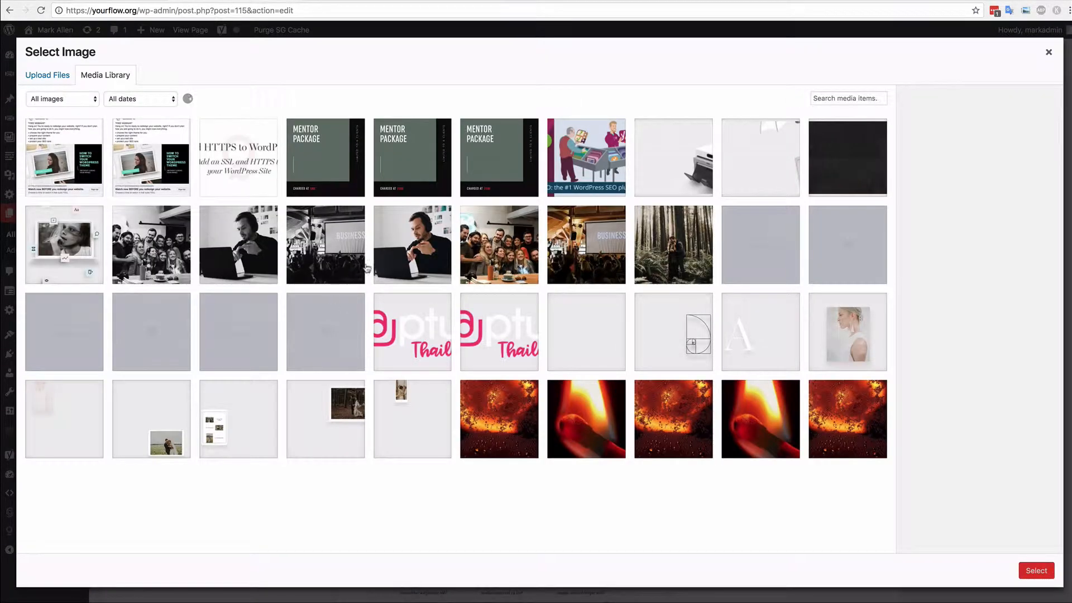
{"action": "left_click", "coordinate": [235, 250]}
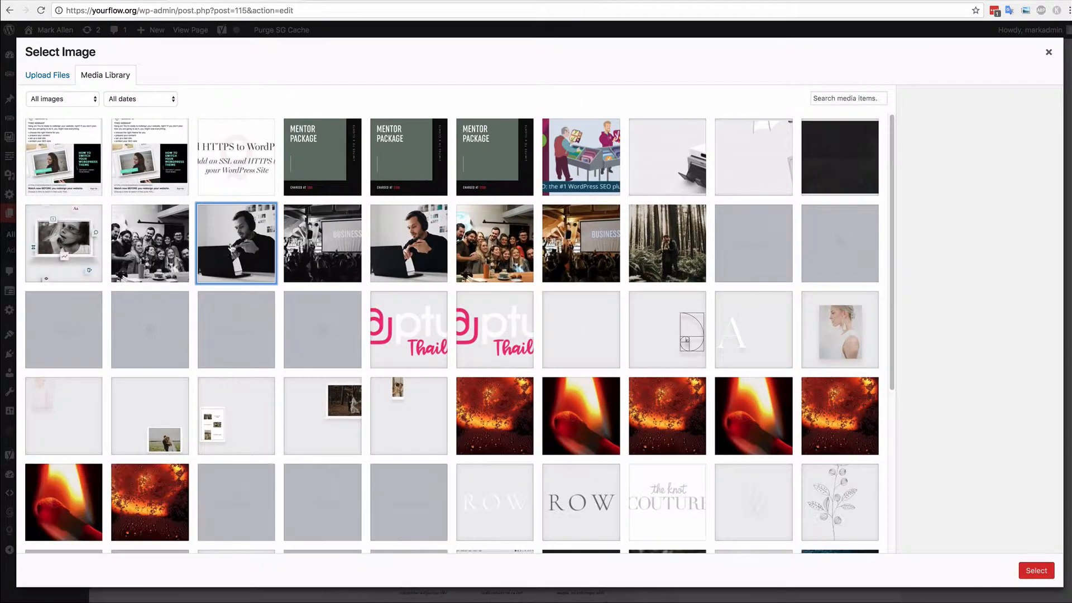
{"action": "left_click", "coordinate": [423, 249]}
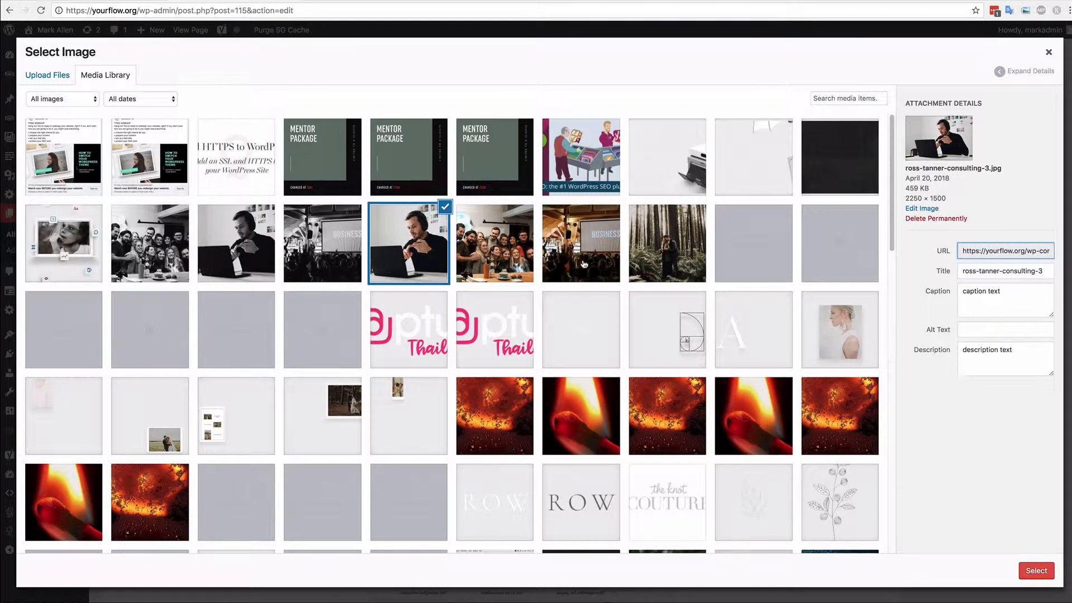
{"action": "left_click", "coordinate": [836, 322]}
{"action": "scroll", "coordinate": [480, 274], "scroll_direction": "down", "scroll_amount": 4}
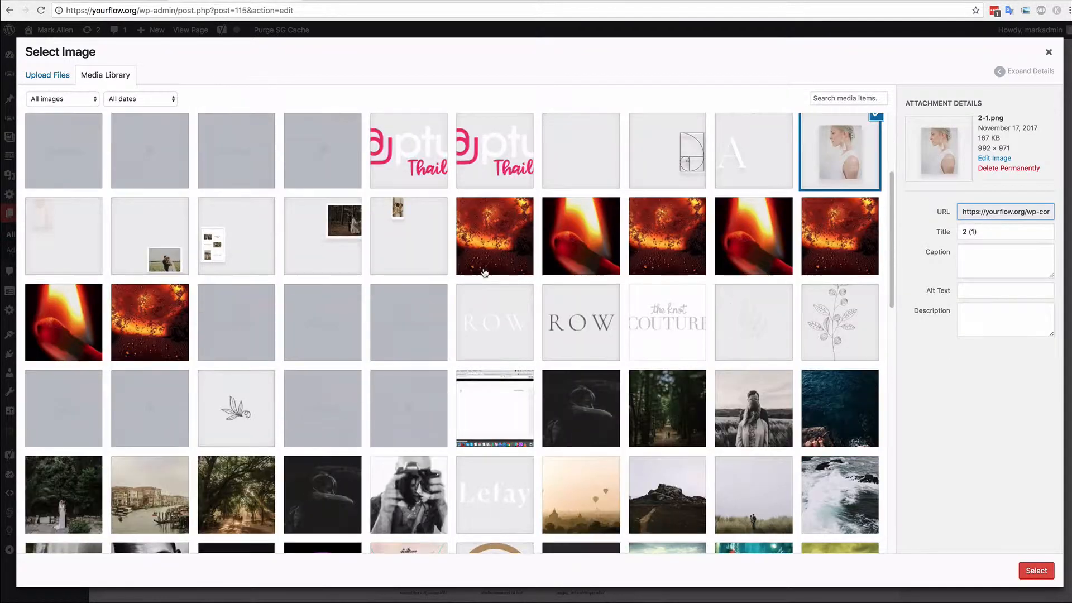
{"action": "scroll", "coordinate": [404, 312], "scroll_direction": "down", "scroll_amount": 2}
{"action": "left_click", "coordinate": [410, 393]}
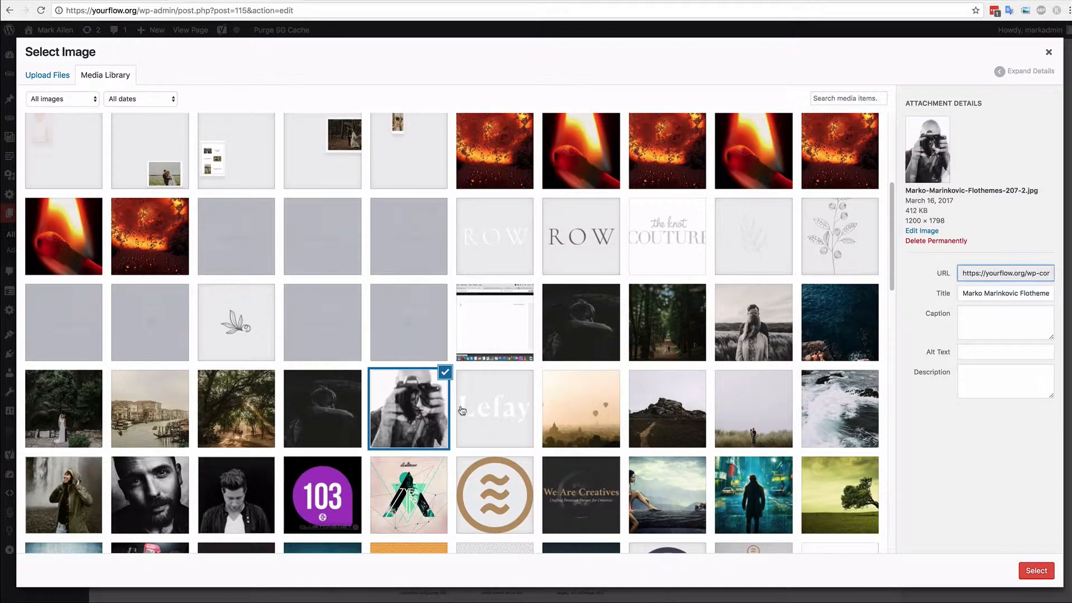
{"action": "left_click", "coordinate": [1034, 570]}
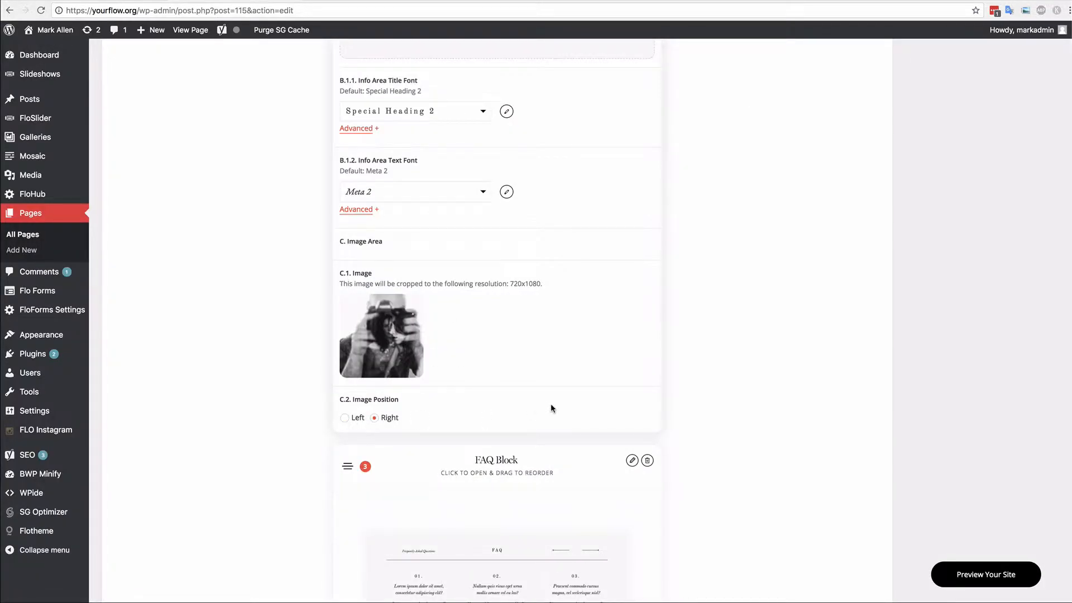
Open the FAQ Block's settings and review its layout diagram, colour, title area and FAQs options.
{"action": "scroll", "coordinate": [531, 384], "scroll_direction": "down", "scroll_amount": 4}
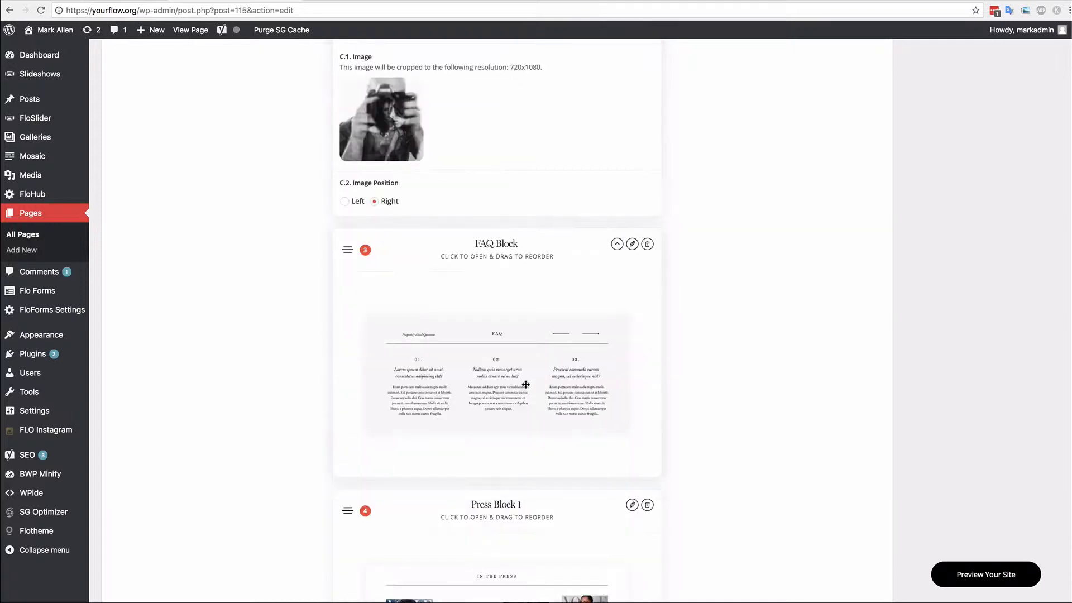
{"action": "left_click", "coordinate": [633, 245]}
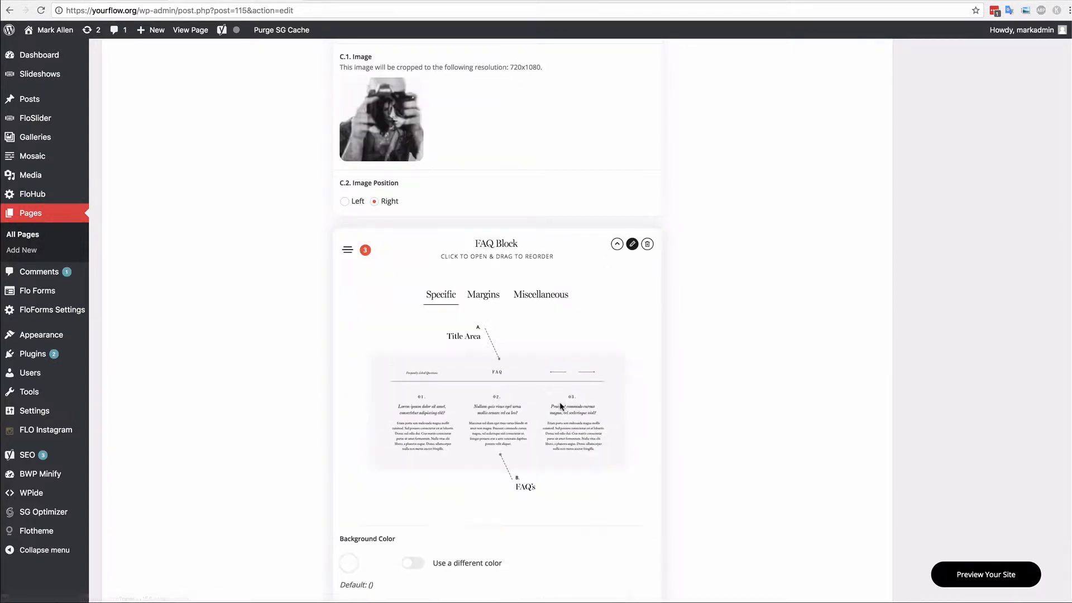
{"action": "scroll", "coordinate": [559, 401], "scroll_direction": "down", "scroll_amount": 3}
{"action": "scroll", "coordinate": [560, 387], "scroll_direction": "up", "scroll_amount": 2}
{"action": "scroll", "coordinate": [554, 237], "scroll_direction": "down", "scroll_amount": 12}
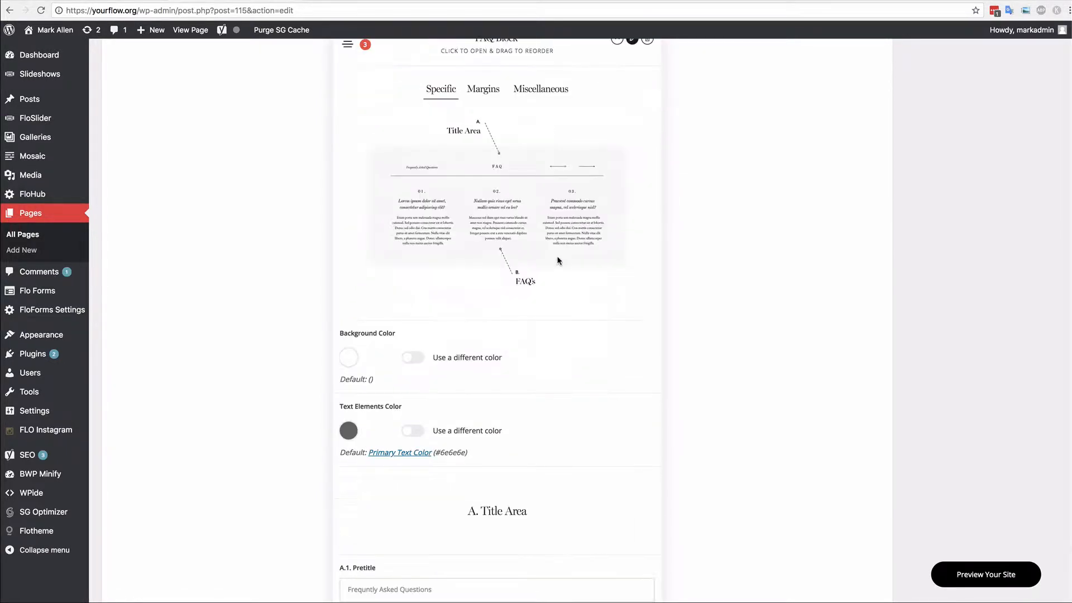
{"action": "scroll", "coordinate": [548, 260], "scroll_direction": "down", "scroll_amount": 4}
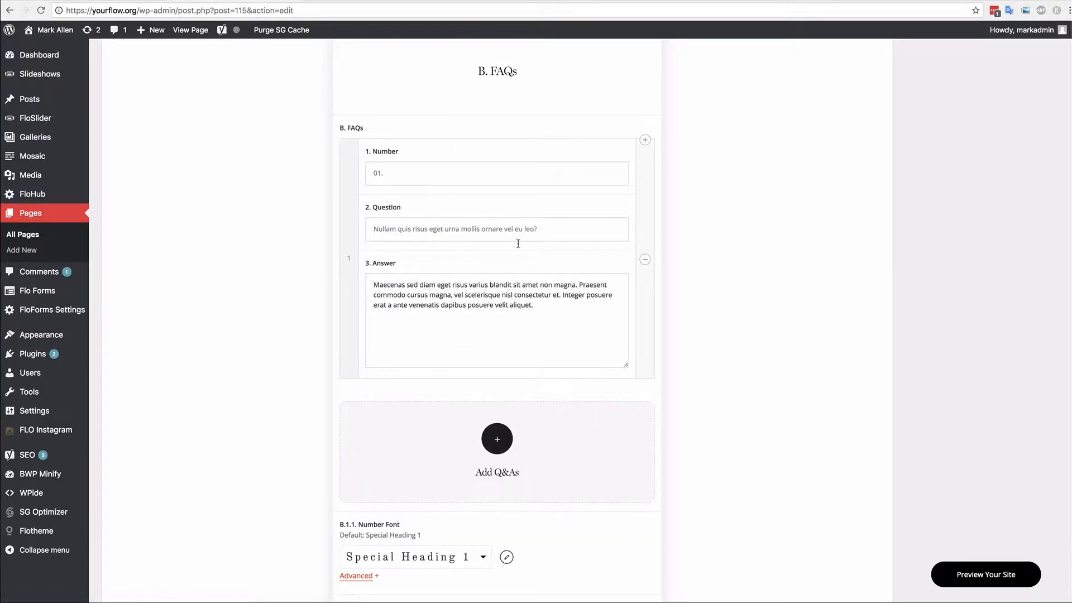
Add a second, third and fourth question-and-answer entry to the FAQ Block.
{"action": "left_click", "coordinate": [429, 413]}
{"action": "scroll", "coordinate": [504, 397], "scroll_direction": "down", "scroll_amount": 5}
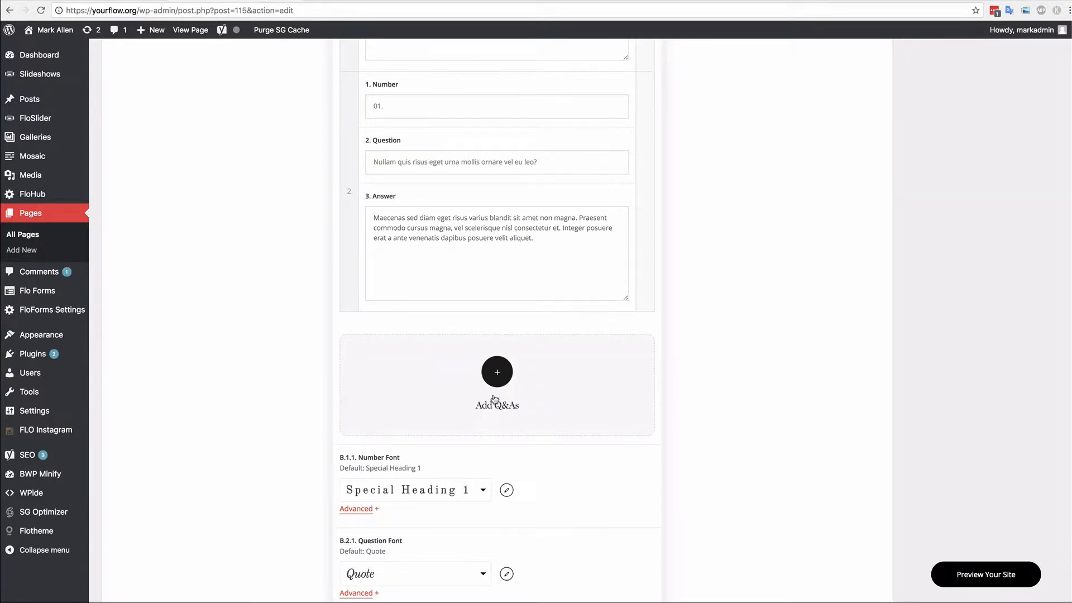
{"action": "left_click", "coordinate": [494, 384]}
{"action": "scroll", "coordinate": [499, 444], "scroll_direction": "down", "scroll_amount": 4}
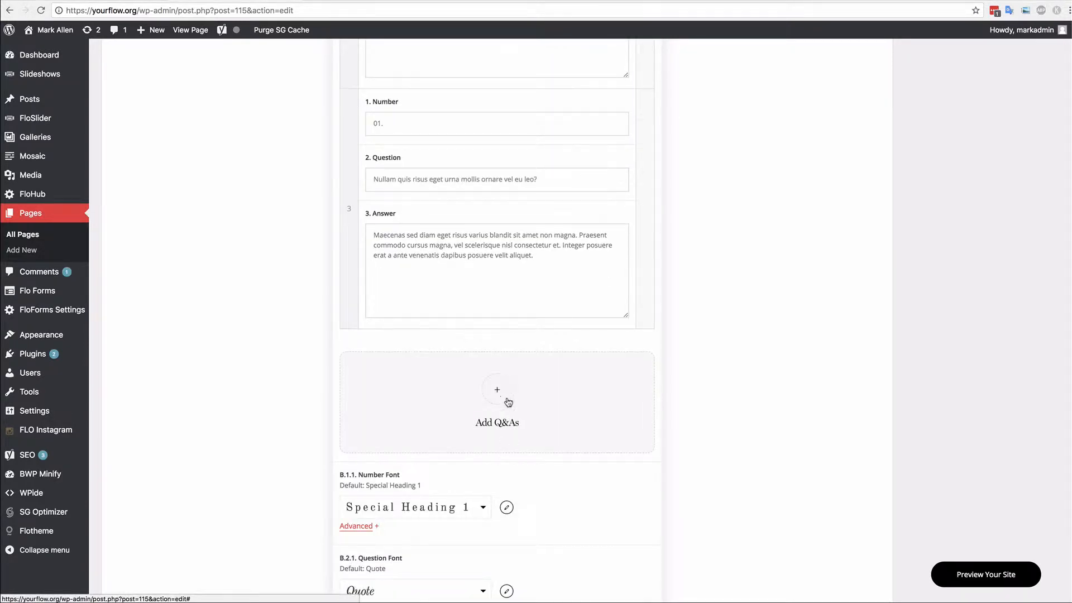
{"action": "left_click", "coordinate": [505, 399]}
{"action": "left_click", "coordinate": [436, 186]}
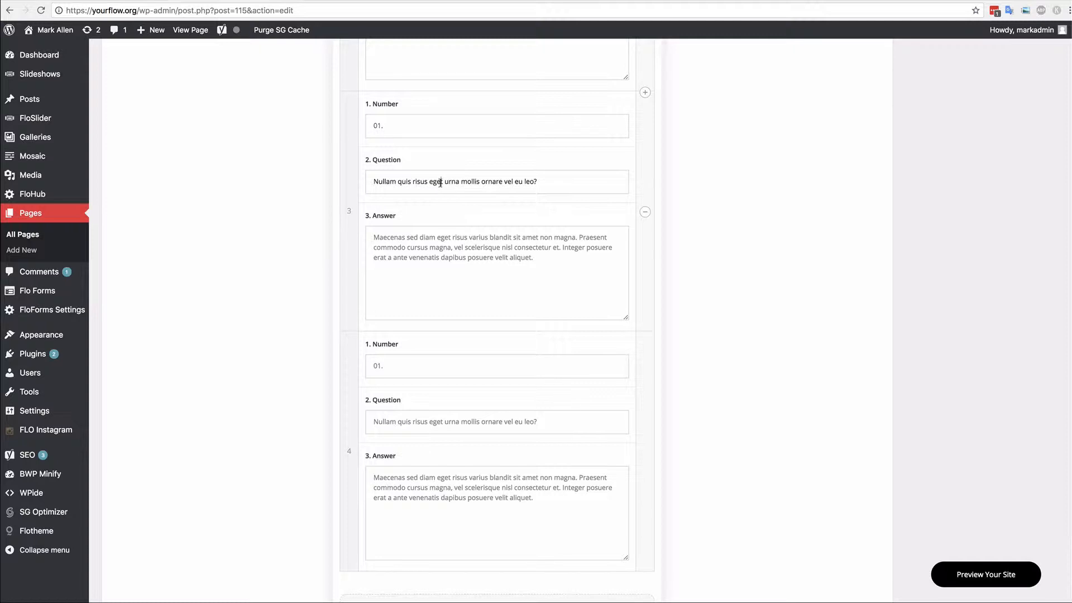
{"action": "left_click", "coordinate": [453, 240]}
{"action": "scroll", "coordinate": [471, 351], "scroll_direction": "down", "scroll_amount": 6}
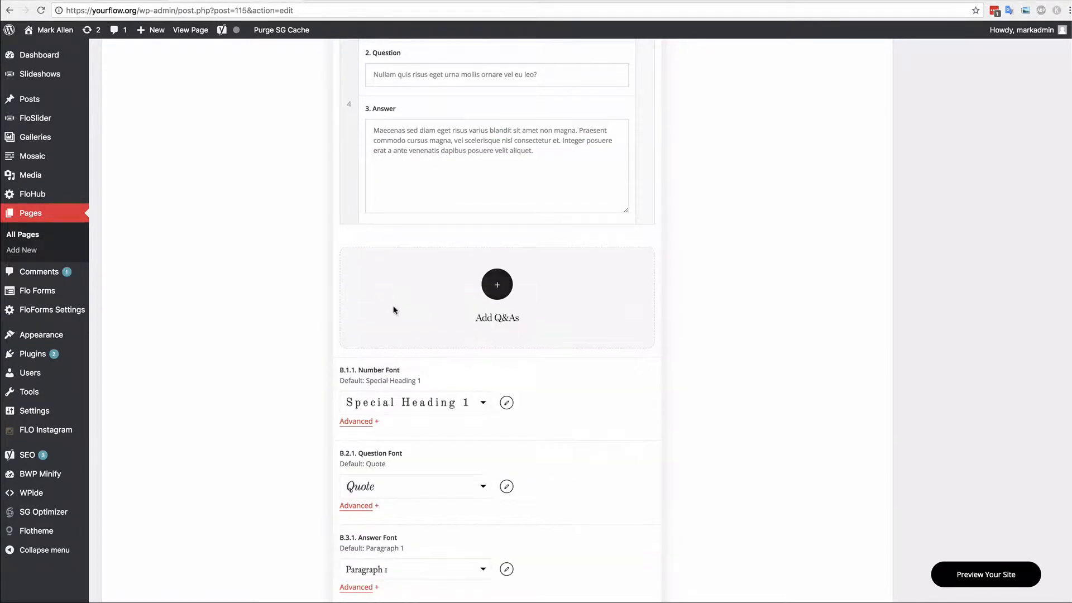
Open Press Block 1's settings and change its title to THINGS I LIKE.
{"action": "scroll", "coordinate": [477, 319], "scroll_direction": "down", "scroll_amount": 6}
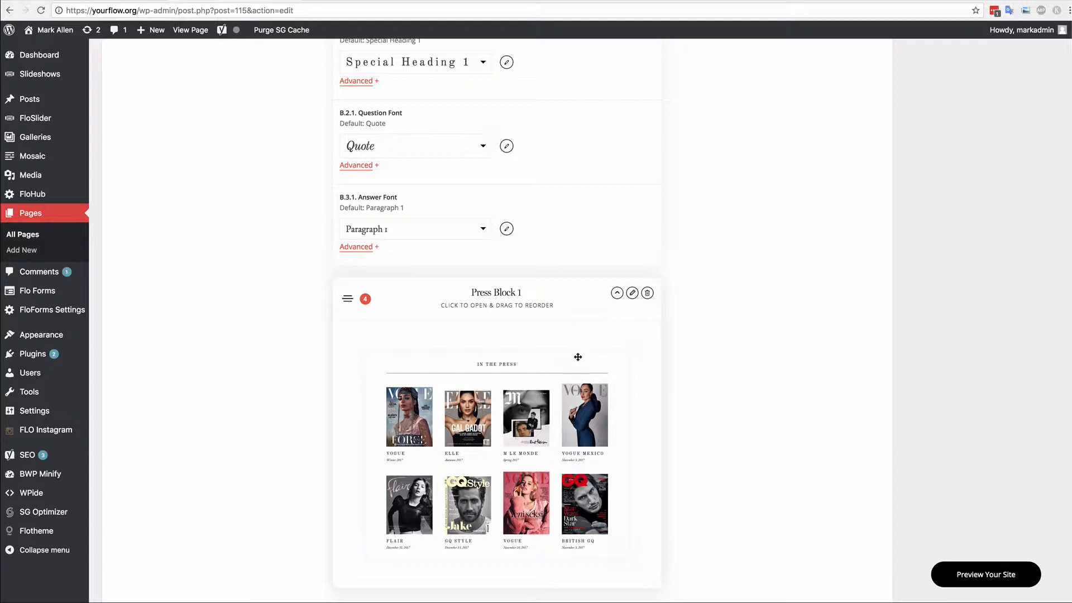
{"action": "scroll", "coordinate": [578, 363], "scroll_direction": "down", "scroll_amount": 2}
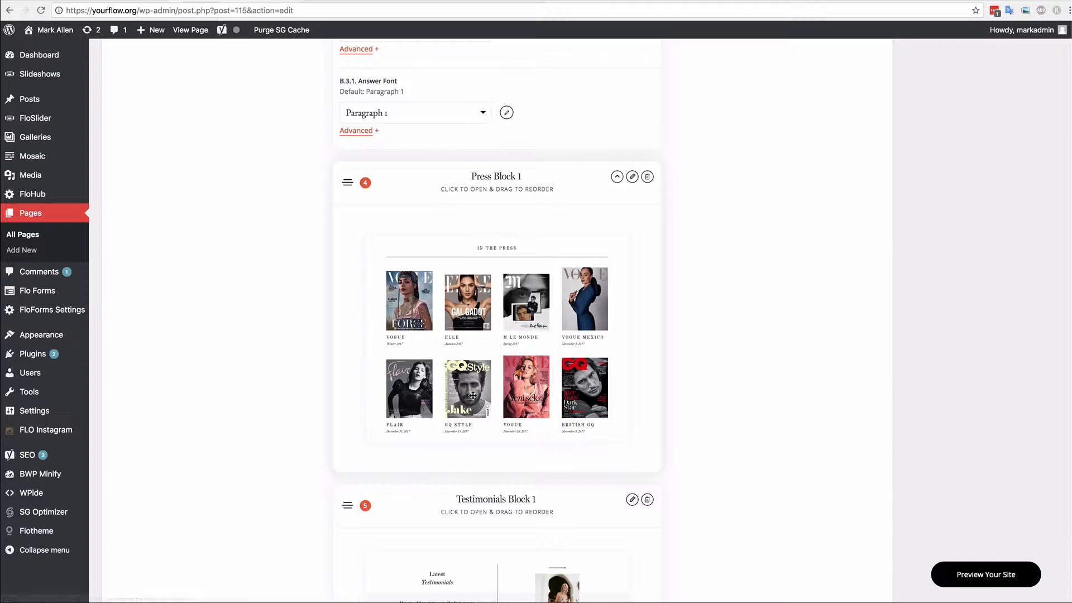
{"action": "left_click", "coordinate": [632, 177]}
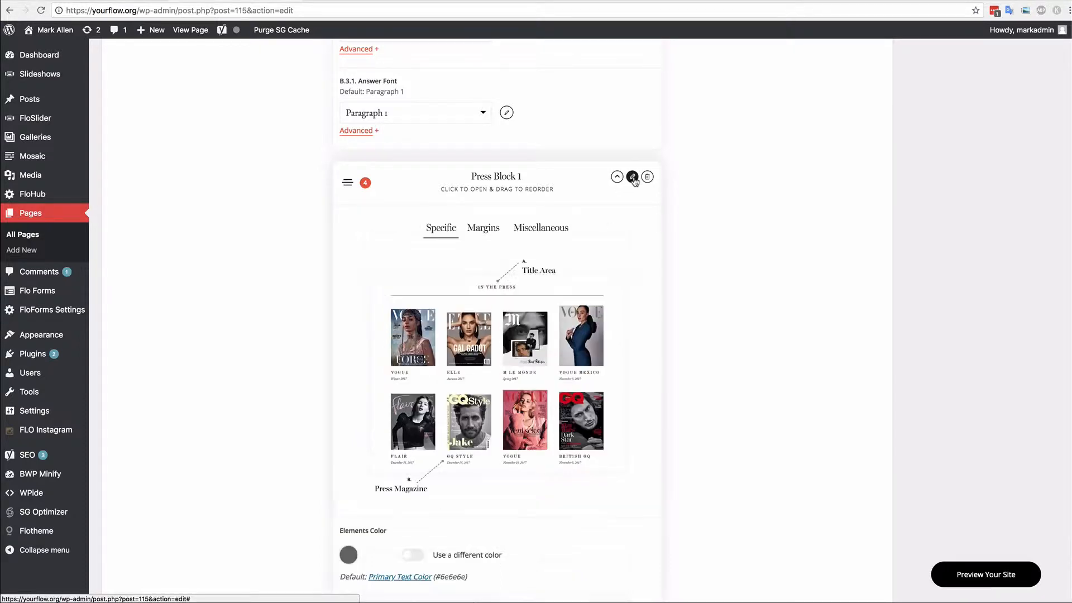
{"action": "scroll", "coordinate": [553, 368], "scroll_direction": "down", "scroll_amount": 10}
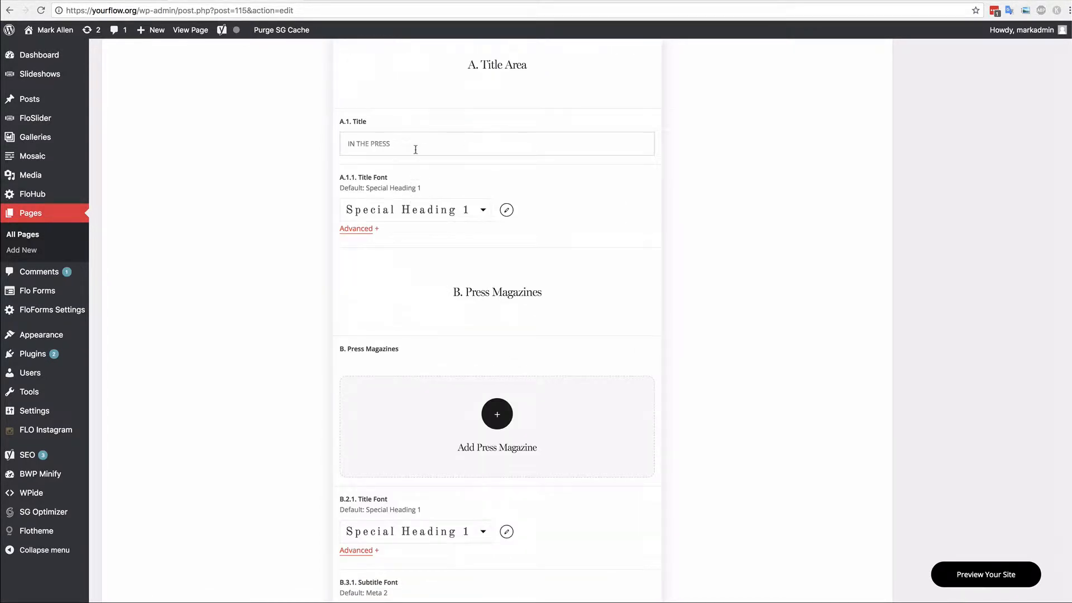
{"action": "left_click_drag", "start_coordinate": [416, 149], "coordinate": [314, 144]}
{"action": "type", "text": "THINGS I LIKE"}
Add four press magazine entries to Press Block 1.
{"action": "left_click", "coordinate": [497, 413]}
{"action": "scroll", "coordinate": [556, 361], "scroll_direction": "down", "scroll_amount": 5}
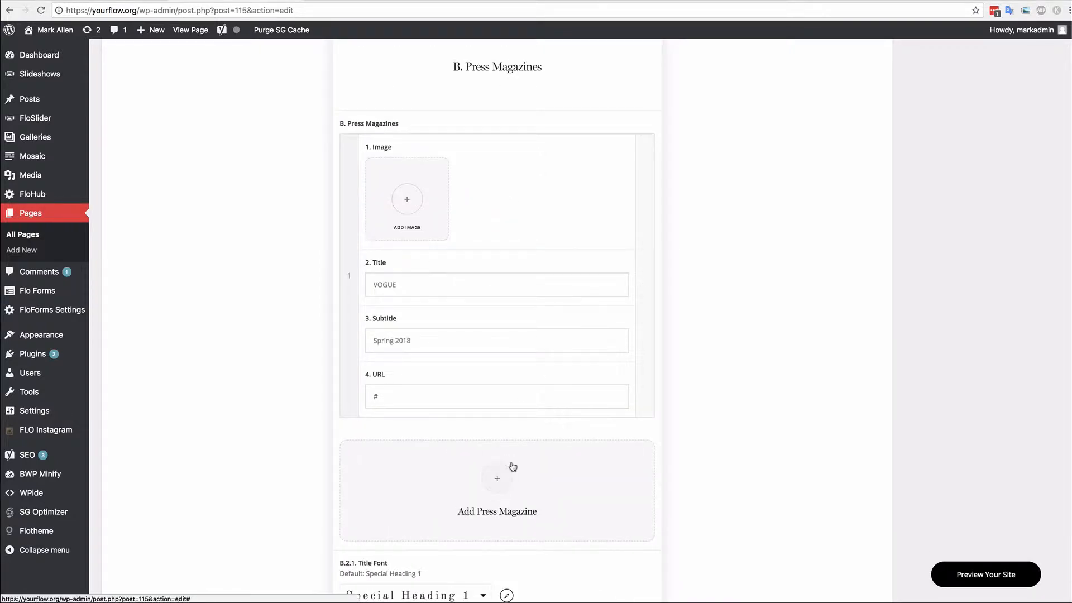
{"action": "left_click", "coordinate": [509, 466]}
{"action": "scroll", "coordinate": [532, 405], "scroll_direction": "down", "scroll_amount": 10}
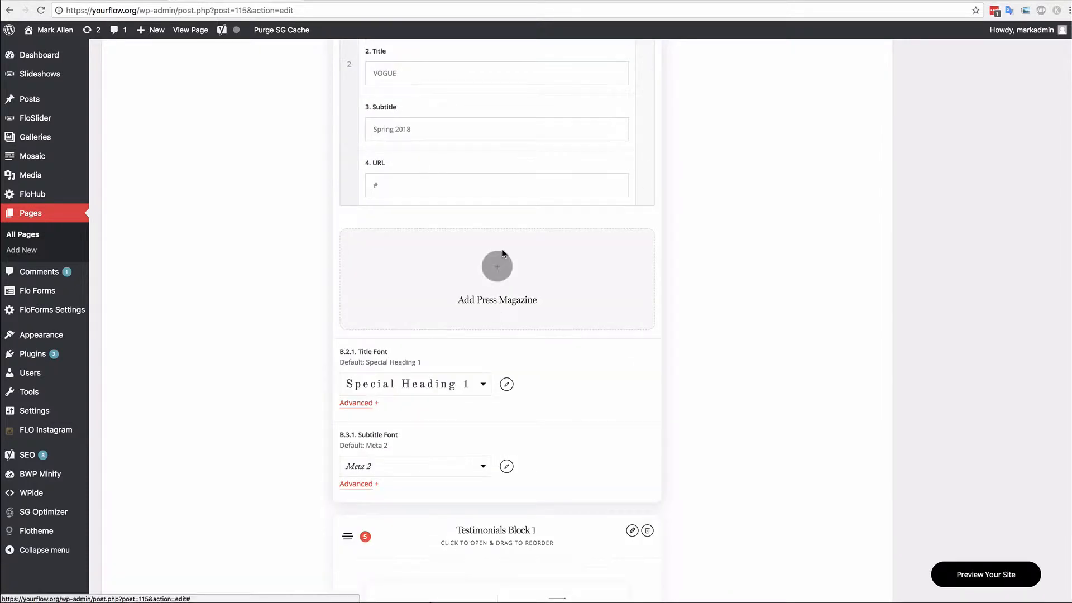
{"action": "left_click", "coordinate": [512, 281]}
{"action": "scroll", "coordinate": [540, 345], "scroll_direction": "up", "scroll_amount": 13}
{"action": "scroll", "coordinate": [447, 413], "scroll_direction": "down", "scroll_amount": 2}
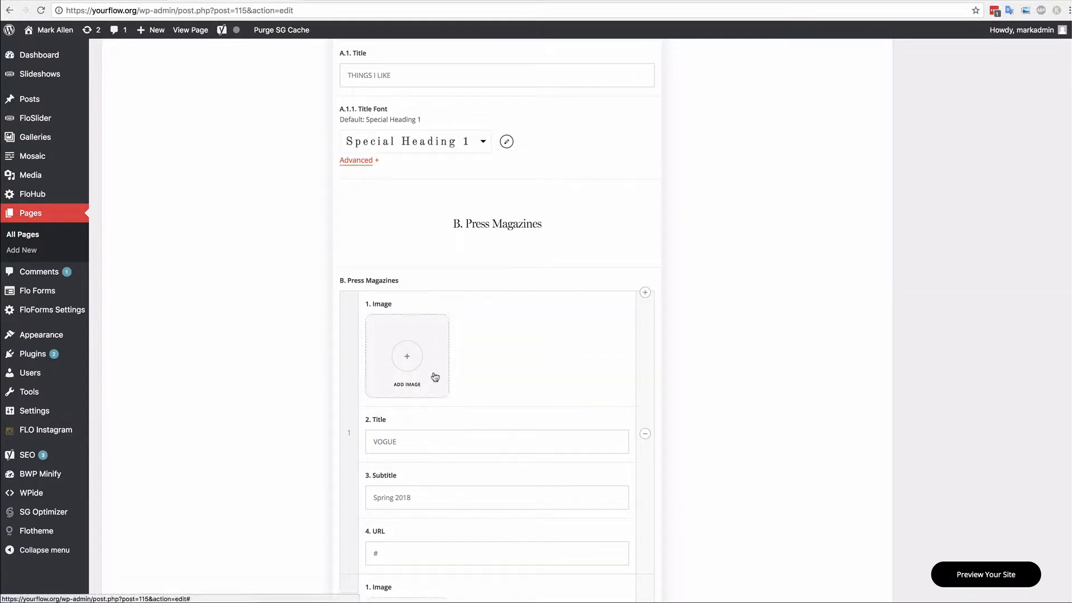
{"action": "scroll", "coordinate": [478, 368], "scroll_direction": "up", "scroll_amount": 8}
{"action": "scroll", "coordinate": [512, 363], "scroll_direction": "down", "scroll_amount": 15}
{"action": "scroll", "coordinate": [512, 363], "scroll_direction": "down", "scroll_amount": 4}
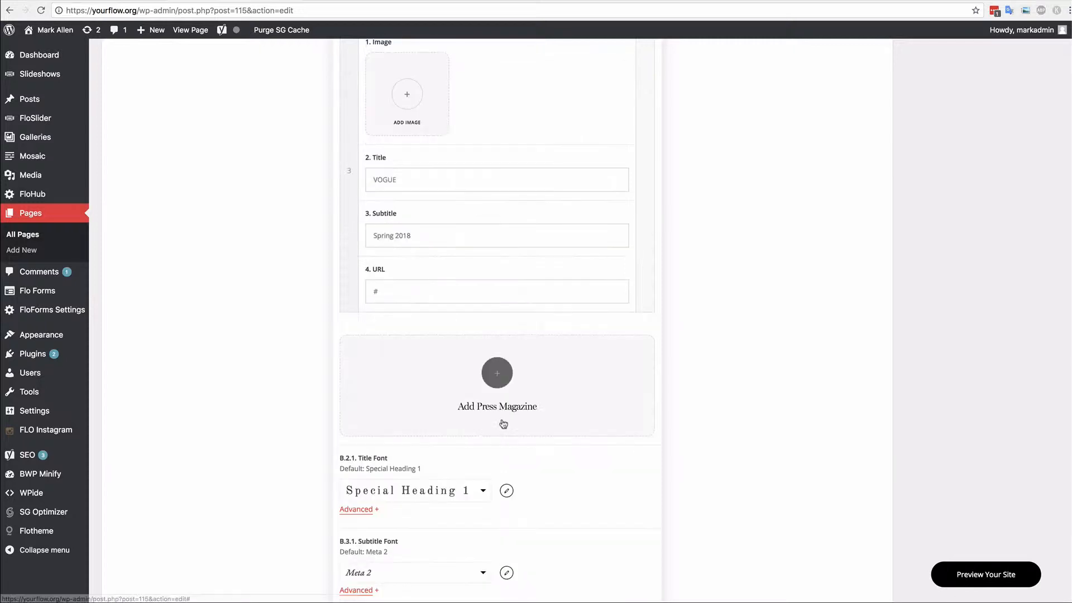
{"action": "left_click", "coordinate": [497, 371]}
Set the first press magazine's image to the fire picture 03_05_C4-3.jpg from the media library.
{"action": "scroll", "coordinate": [447, 450], "scroll_direction": "up", "scroll_amount": 12}
{"action": "scroll", "coordinate": [447, 449], "scroll_direction": "up", "scroll_amount": 2}
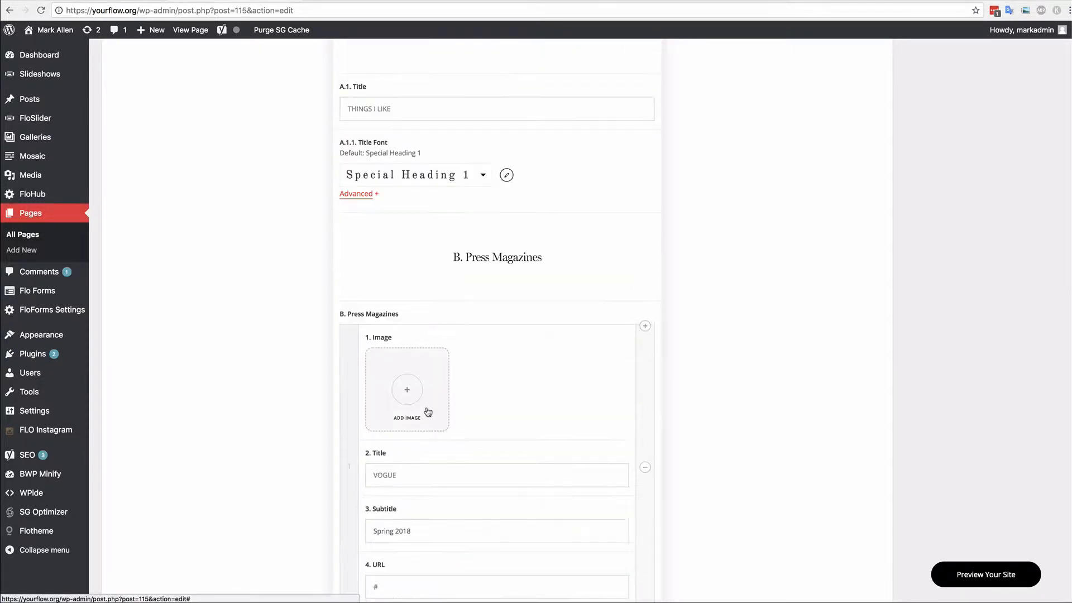
{"action": "left_click", "coordinate": [426, 411]}
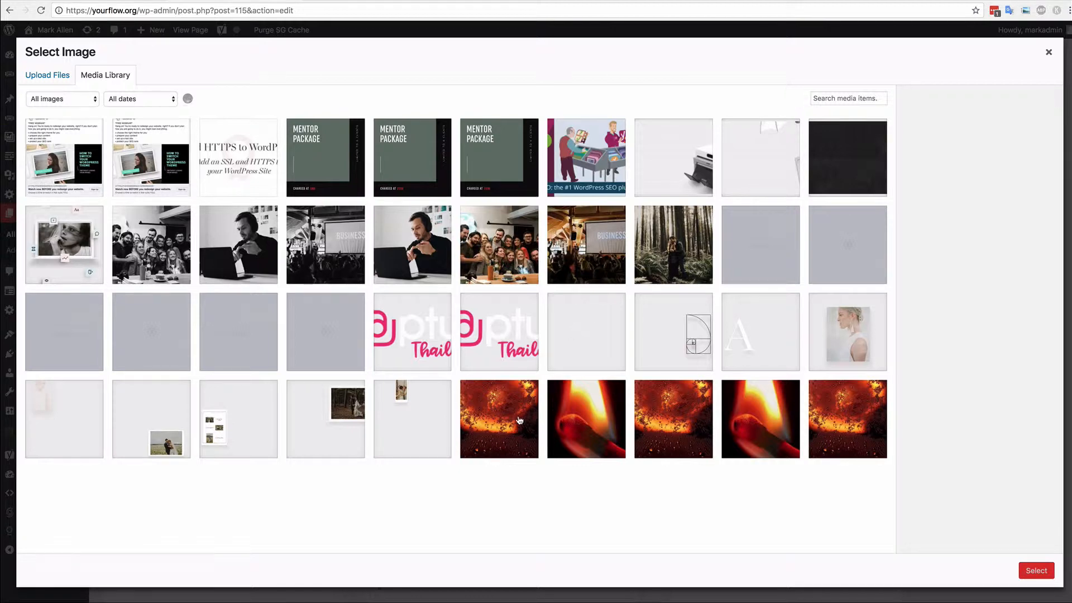
{"action": "left_click", "coordinate": [519, 419]}
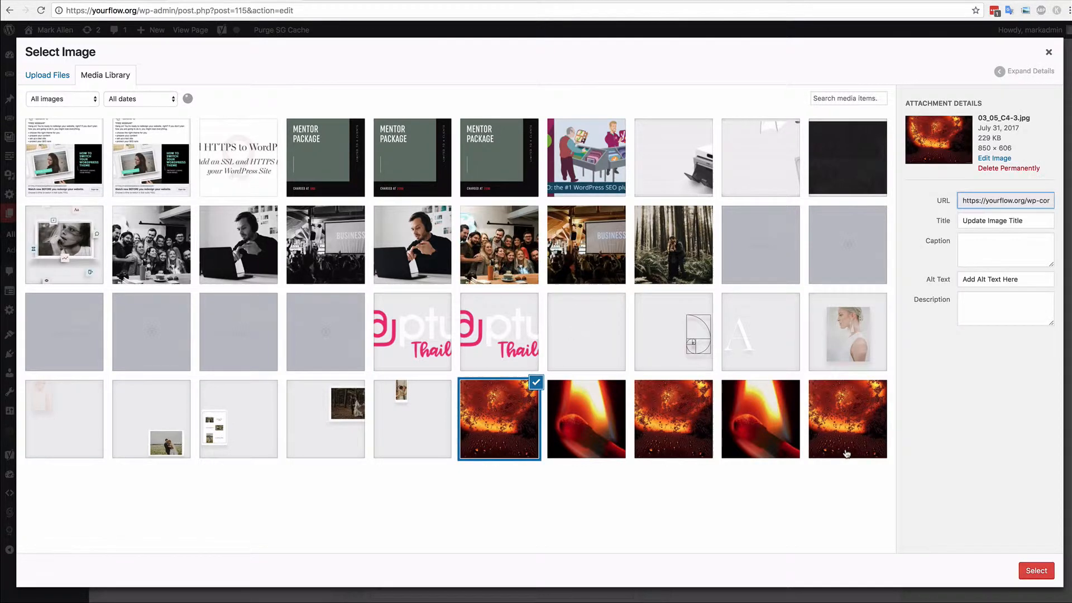
{"action": "left_click", "coordinate": [1021, 571]}
Replace the first press magazine's title with FIRE.
{"action": "scroll", "coordinate": [438, 412], "scroll_direction": "down", "scroll_amount": 5}
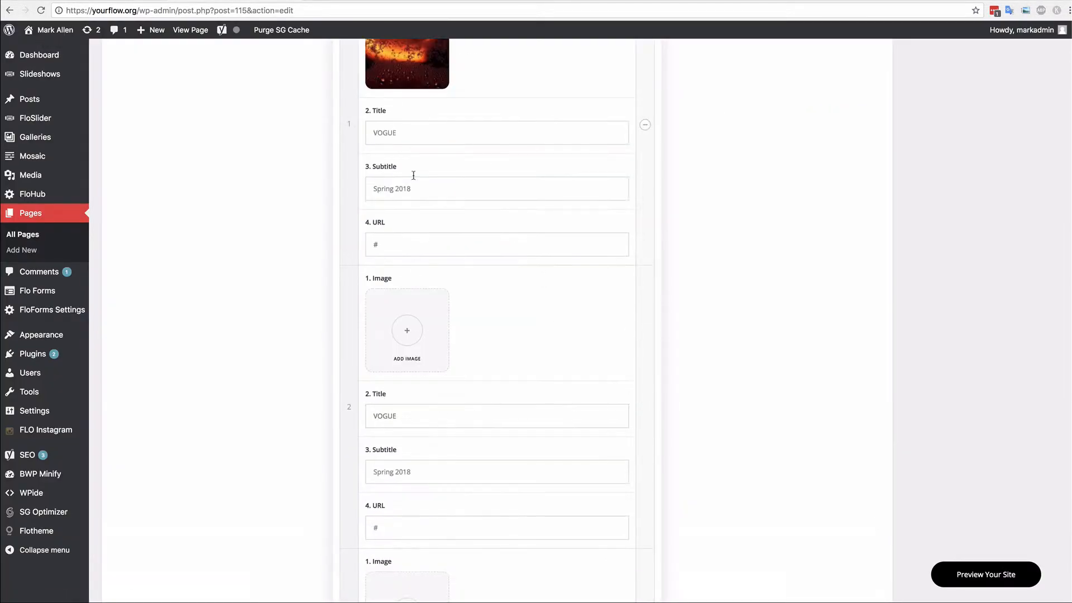
{"action": "left_click_drag", "start_coordinate": [398, 133], "coordinate": [328, 131]}
{"action": "type", "text": "ABC"}
Set the second press magazine's image to the portrait 2-1.png from the media library and its title to PORTRAITS.
{"action": "scroll", "coordinate": [328, 166], "scroll_direction": "down", "scroll_amount": 3}
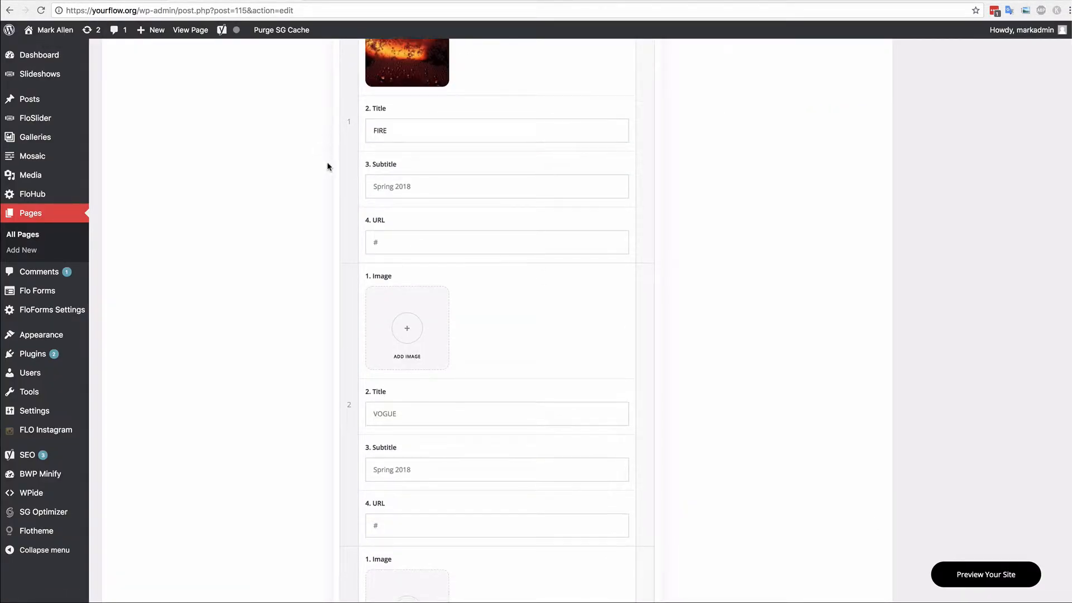
{"action": "left_click", "coordinate": [414, 195]}
{"action": "left_click", "coordinate": [823, 337]}
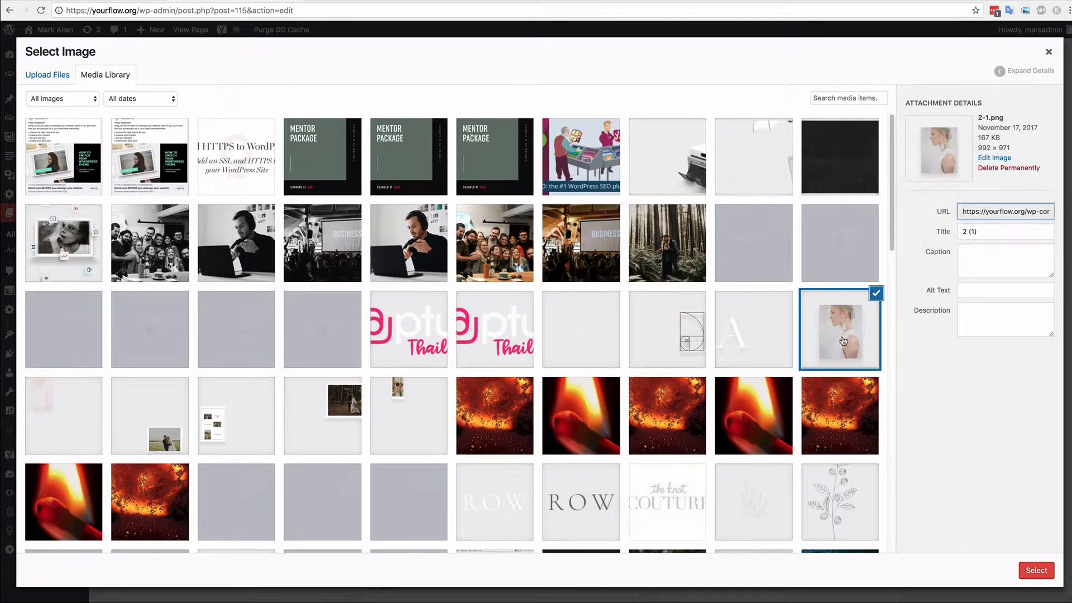
{"action": "left_click", "coordinate": [1036, 571]}
{"action": "left_click_drag", "start_coordinate": [431, 271], "coordinate": [351, 263]}
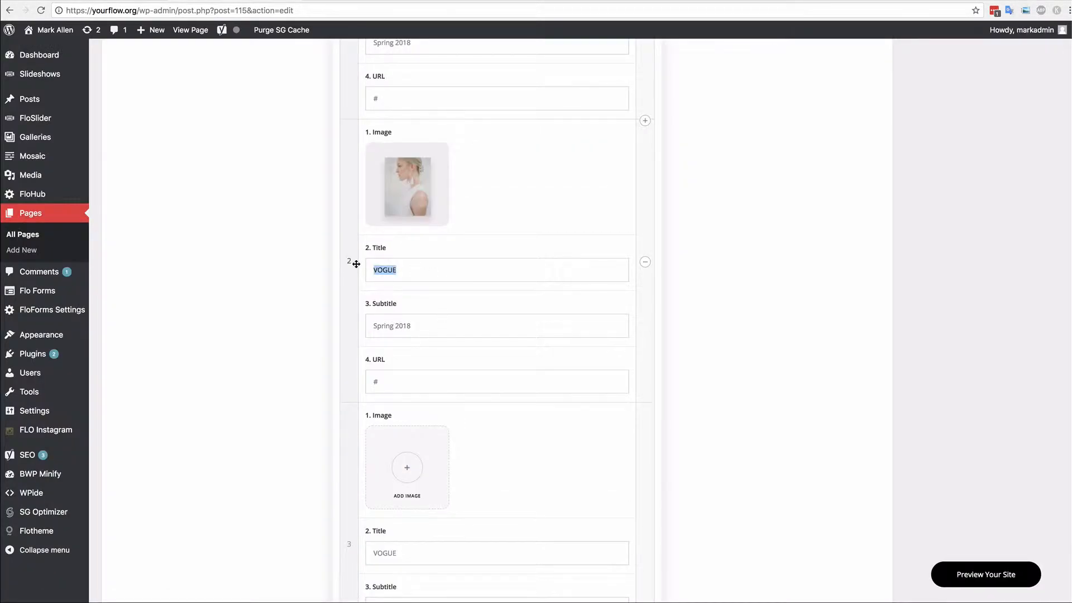
{"action": "type", "text": "PORTRAITS"}
Set the third press magazine's image to the tree picture bestwallpapers.jpg and its title to TREES.
{"action": "left_click", "coordinate": [423, 242]}
{"action": "left_click", "coordinate": [840, 372]}
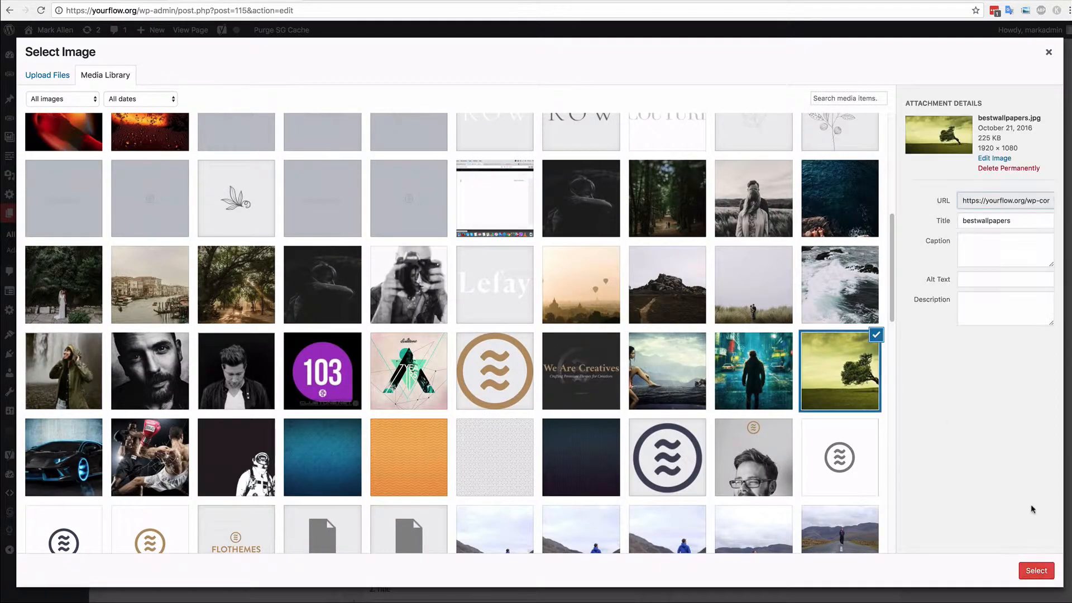
{"action": "left_click", "coordinate": [1037, 571]}
{"action": "left_click_drag", "start_coordinate": [430, 328], "coordinate": [340, 320]}
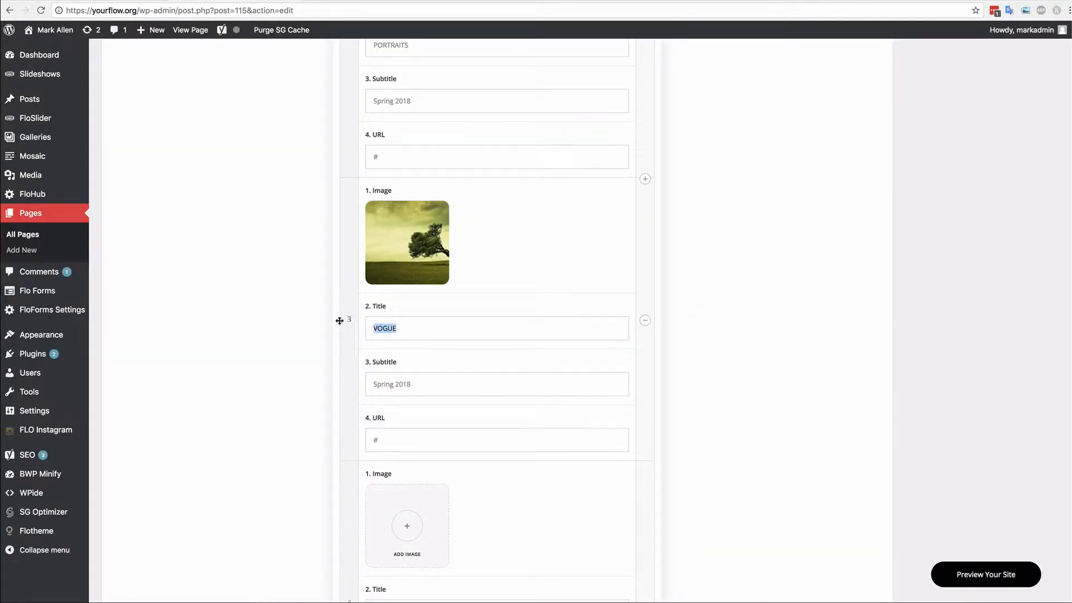
{"action": "type", "text": "TREES"}
Set the fourth press magazine's image to the hot-air balloon photo from the media library and its title to AIR BALLOONS.
{"action": "scroll", "coordinate": [397, 424], "scroll_direction": "down", "scroll_amount": 3}
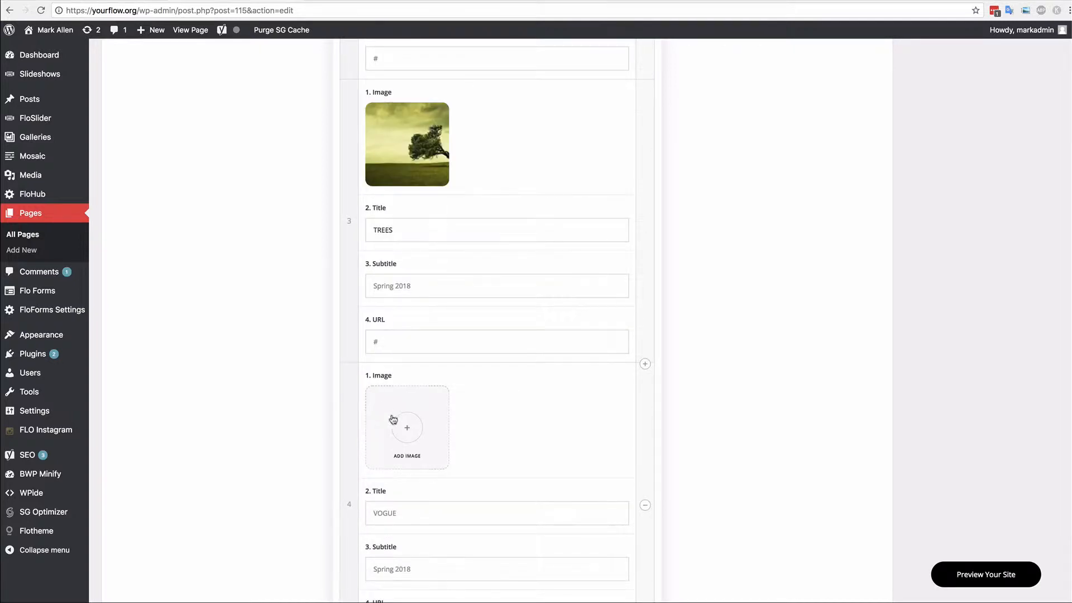
{"action": "left_click", "coordinate": [402, 428]}
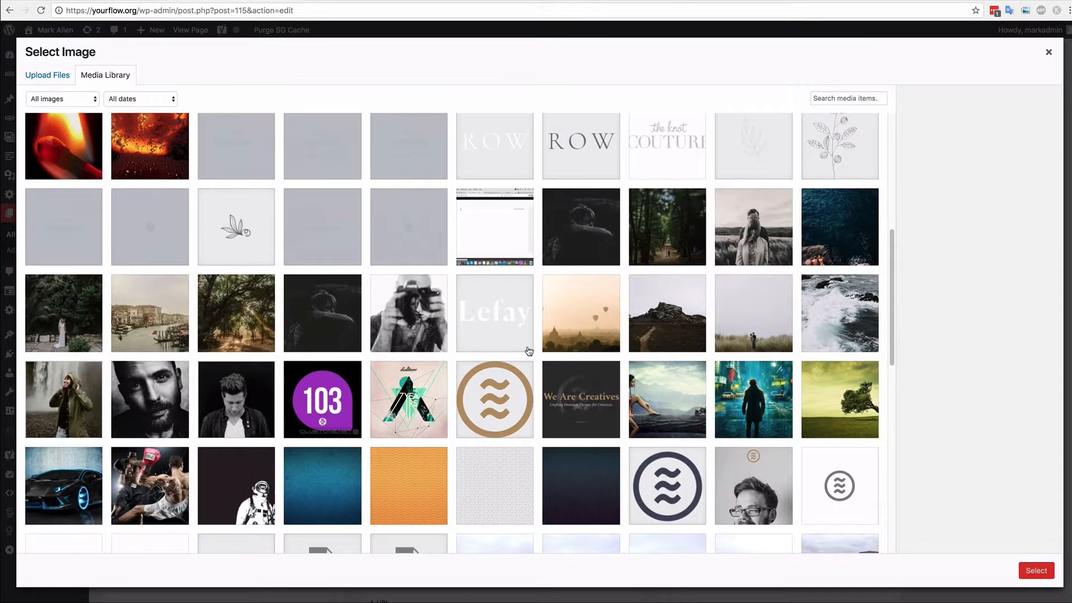
{"action": "left_click", "coordinate": [599, 321]}
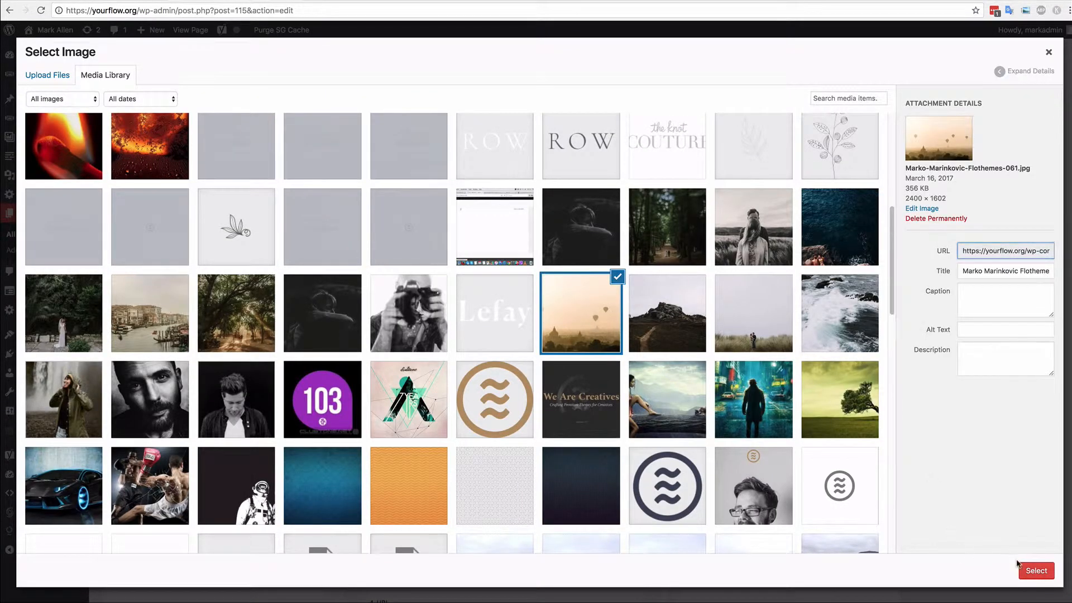
{"action": "left_click", "coordinate": [1036, 570]}
{"action": "left_click_drag", "start_coordinate": [398, 513], "coordinate": [368, 510]}
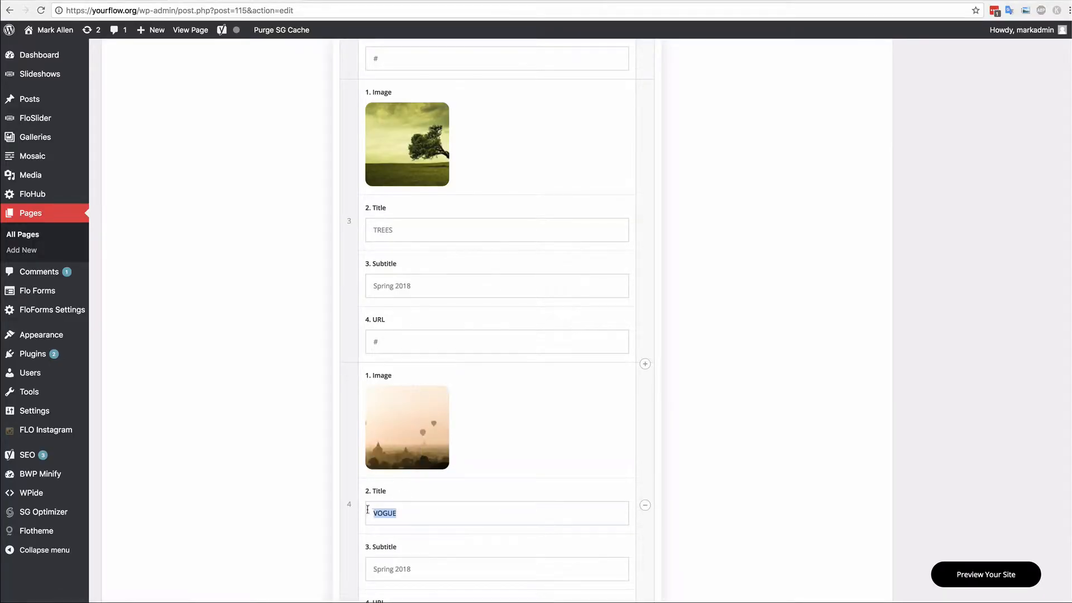
{"action": "type", "text": "AIR BALLOONS"}
Open Testimonials Block 1's settings and add three testimonial entries.
{"action": "scroll", "coordinate": [499, 446], "scroll_direction": "down", "scroll_amount": 1}
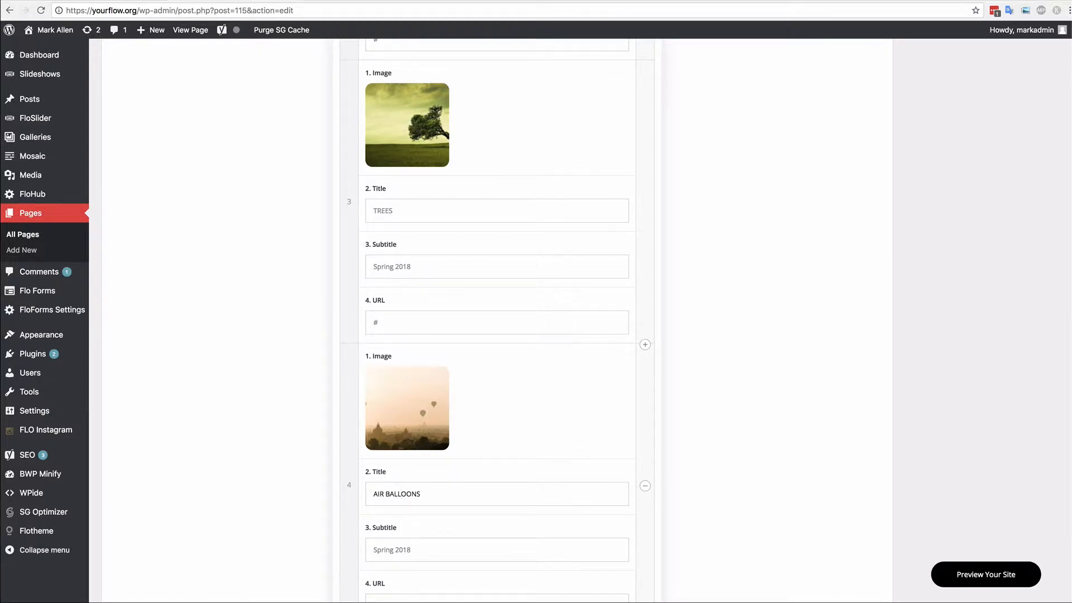
{"action": "scroll", "coordinate": [465, 472], "scroll_direction": "down", "scroll_amount": 10}
{"action": "scroll", "coordinate": [763, 364], "scroll_direction": "up", "scroll_amount": 7}
{"action": "scroll", "coordinate": [741, 372], "scroll_direction": "down", "scroll_amount": 7}
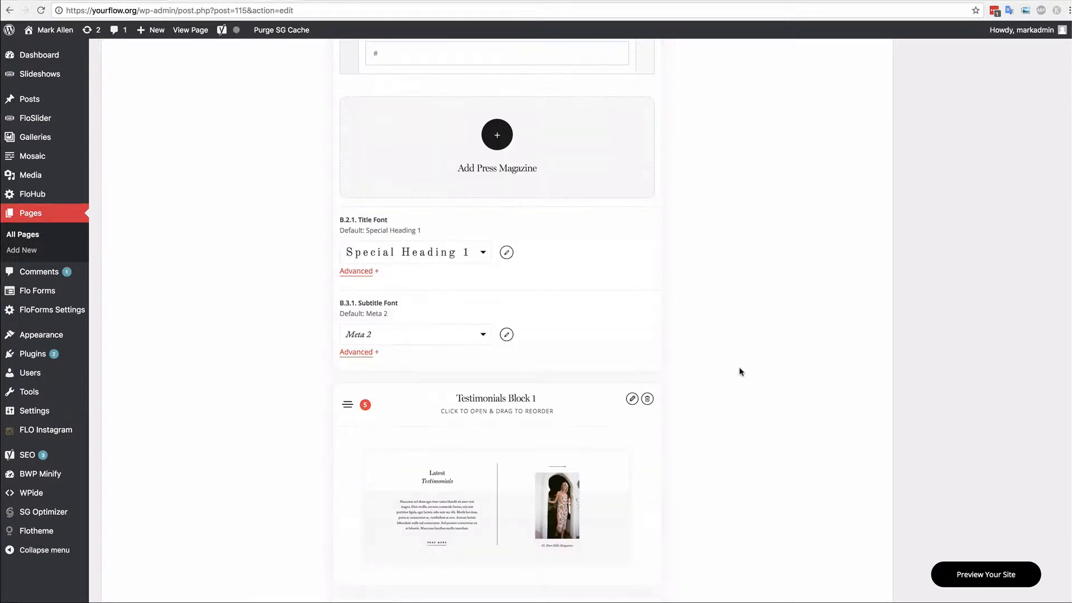
{"action": "scroll", "coordinate": [741, 372], "scroll_direction": "down", "scroll_amount": 3}
{"action": "left_click", "coordinate": [465, 306]}
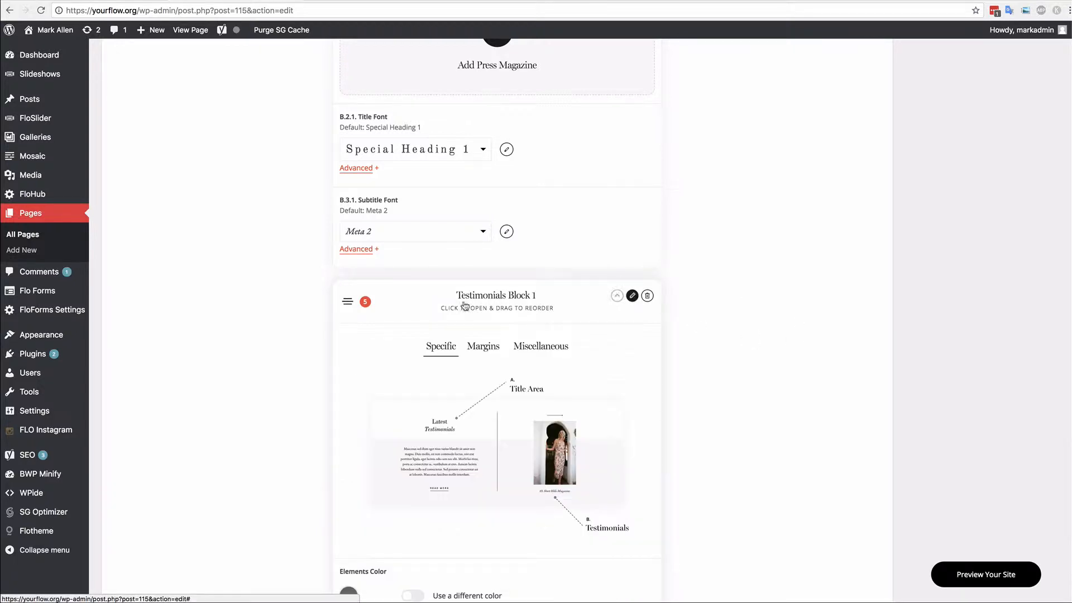
{"action": "scroll", "coordinate": [465, 306], "scroll_direction": "down", "scroll_amount": 12}
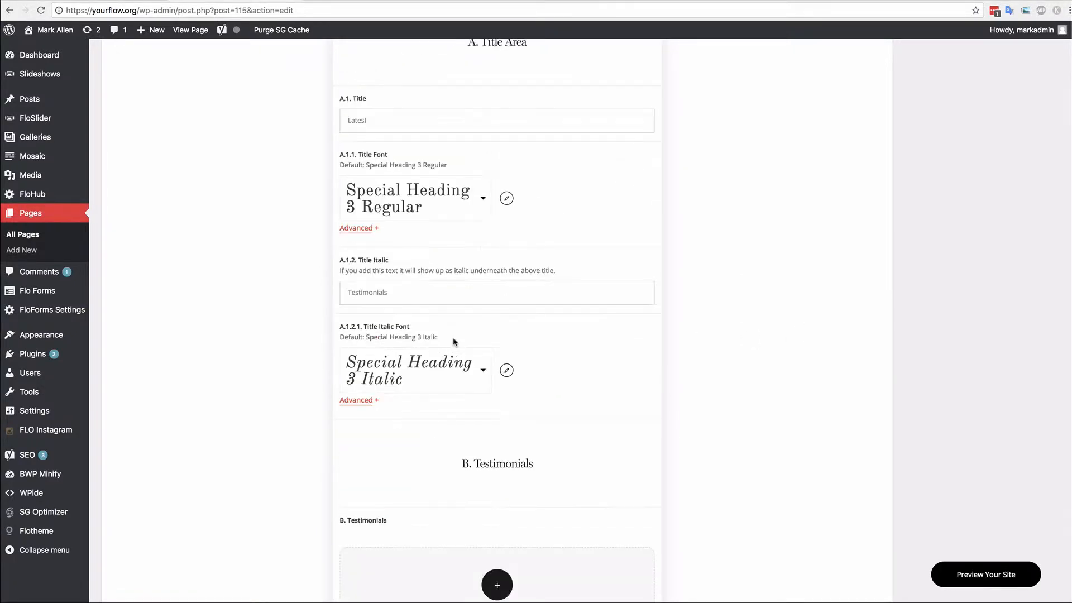
{"action": "scroll", "coordinate": [454, 337], "scroll_direction": "down", "scroll_amount": 4}
{"action": "left_click", "coordinate": [485, 422]}
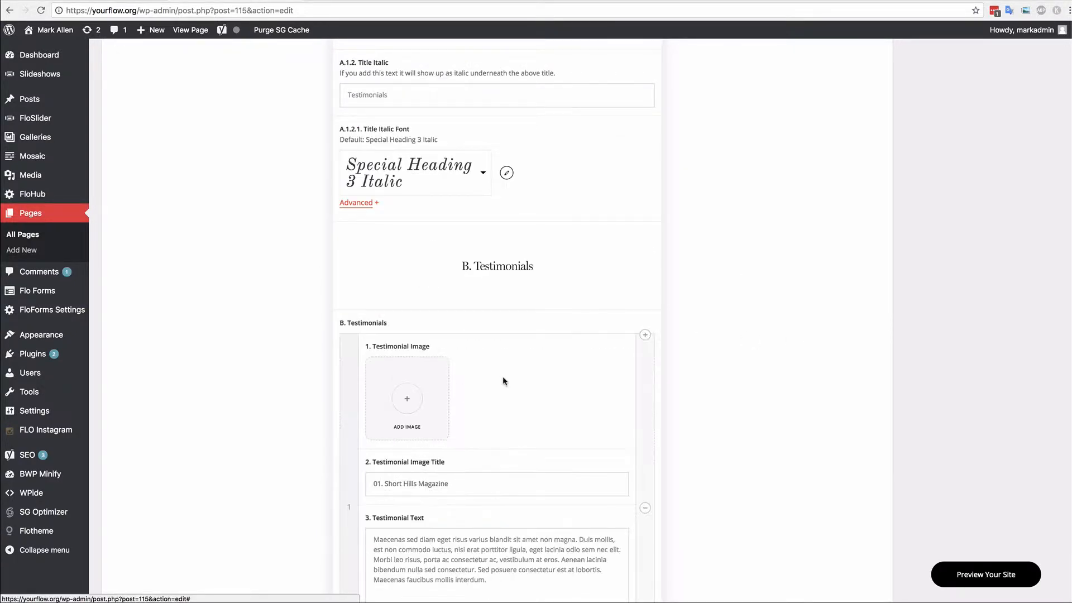
{"action": "scroll", "coordinate": [505, 381], "scroll_direction": "down", "scroll_amount": 3}
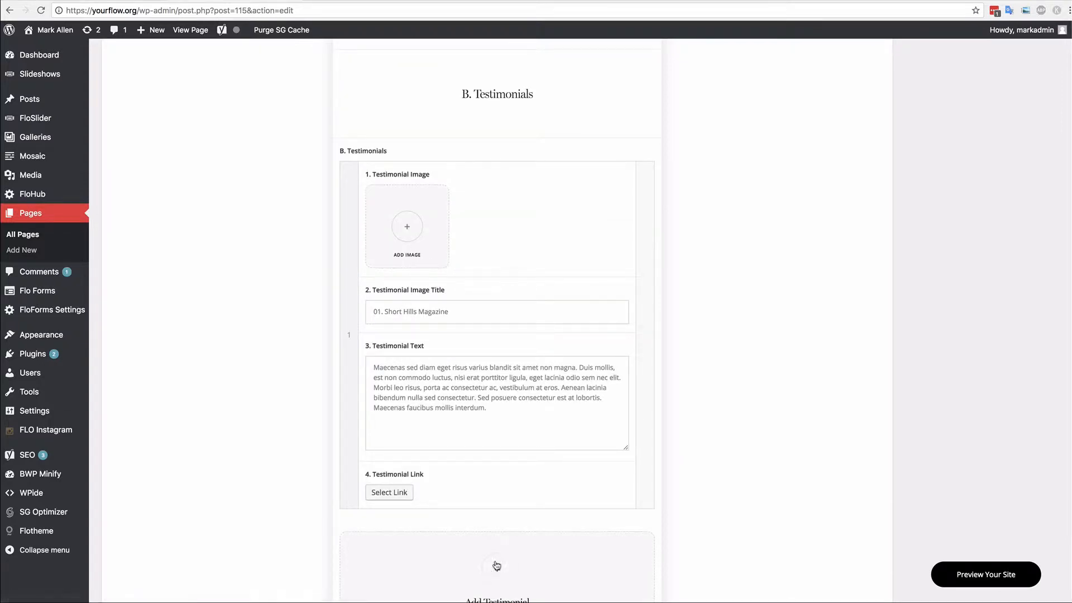
{"action": "left_click", "coordinate": [496, 566]}
{"action": "scroll", "coordinate": [491, 531], "scroll_direction": "down", "scroll_amount": 7}
{"action": "left_click", "coordinate": [495, 502]}
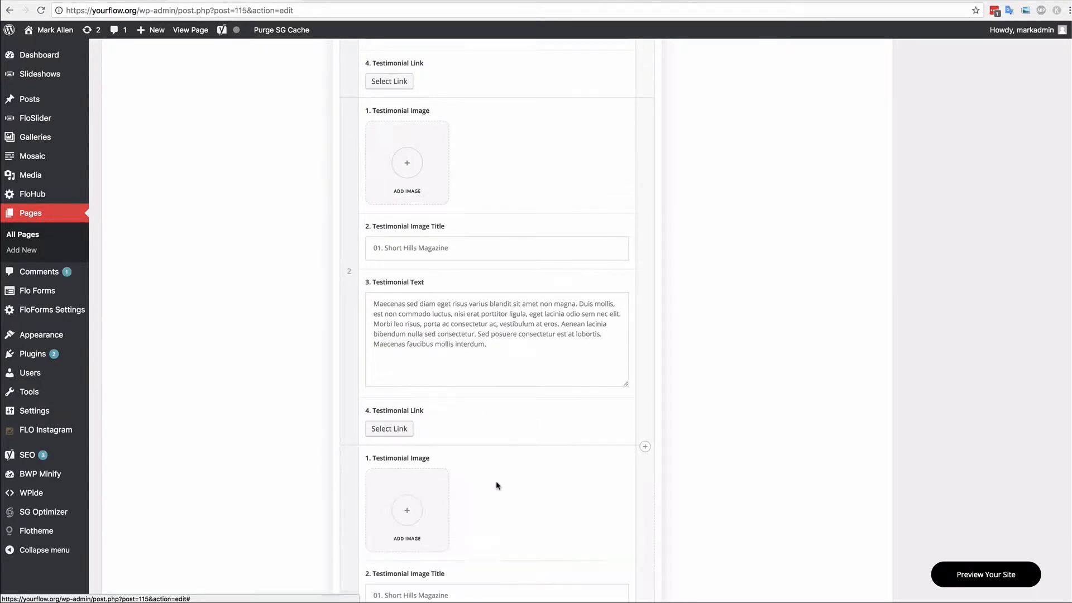
View the link options of the first testimonial and close them without adding a link.
{"action": "scroll", "coordinate": [496, 481], "scroll_direction": "up", "scroll_amount": 10}
{"action": "scroll", "coordinate": [426, 424], "scroll_direction": "down", "scroll_amount": 3}
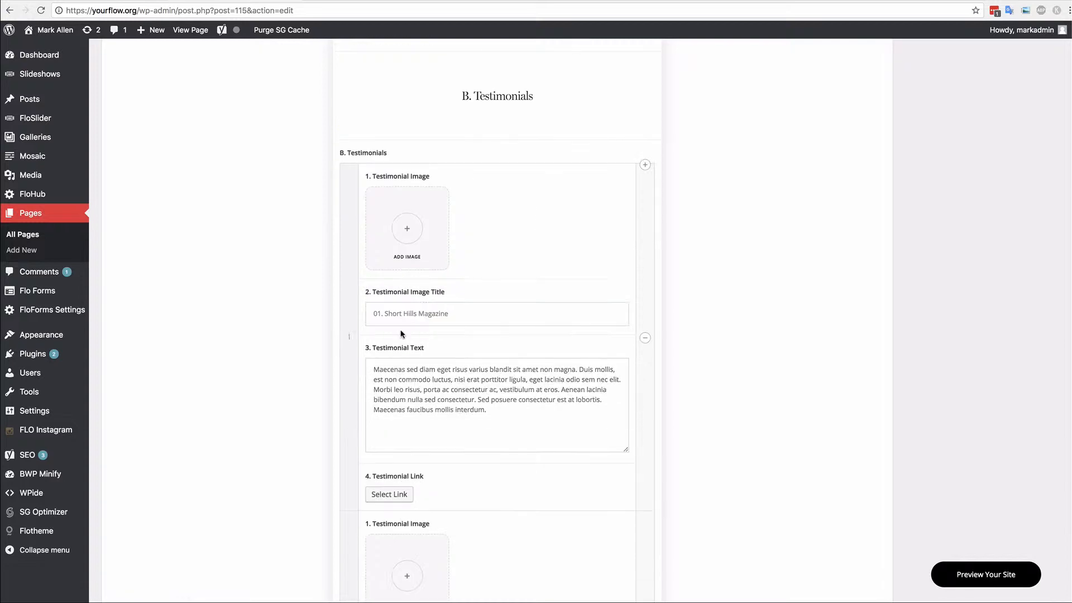
{"action": "left_click", "coordinate": [391, 495]}
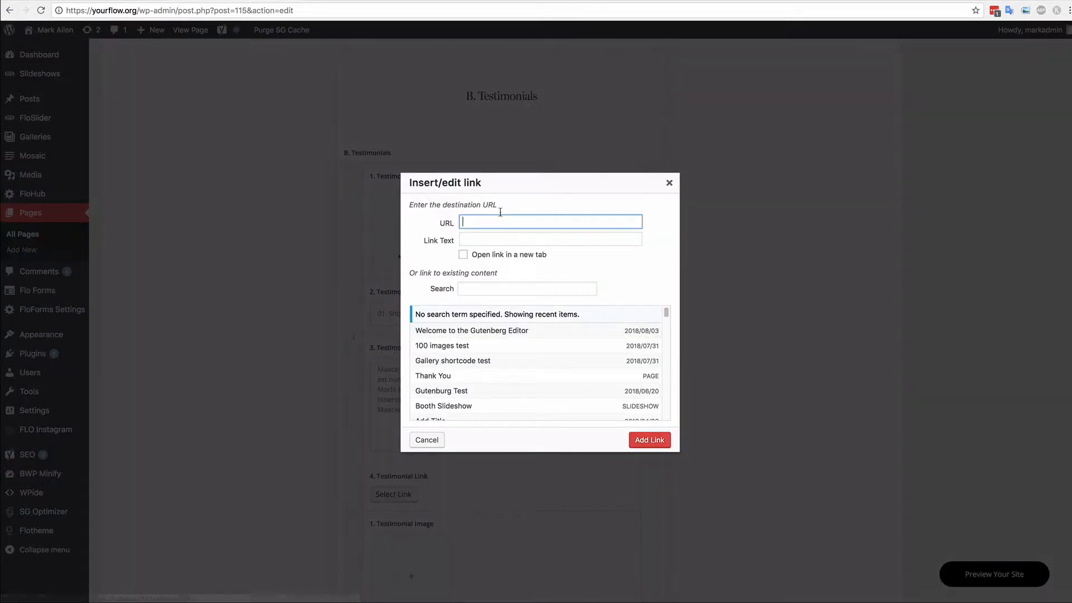
{"action": "left_click", "coordinate": [669, 183]}
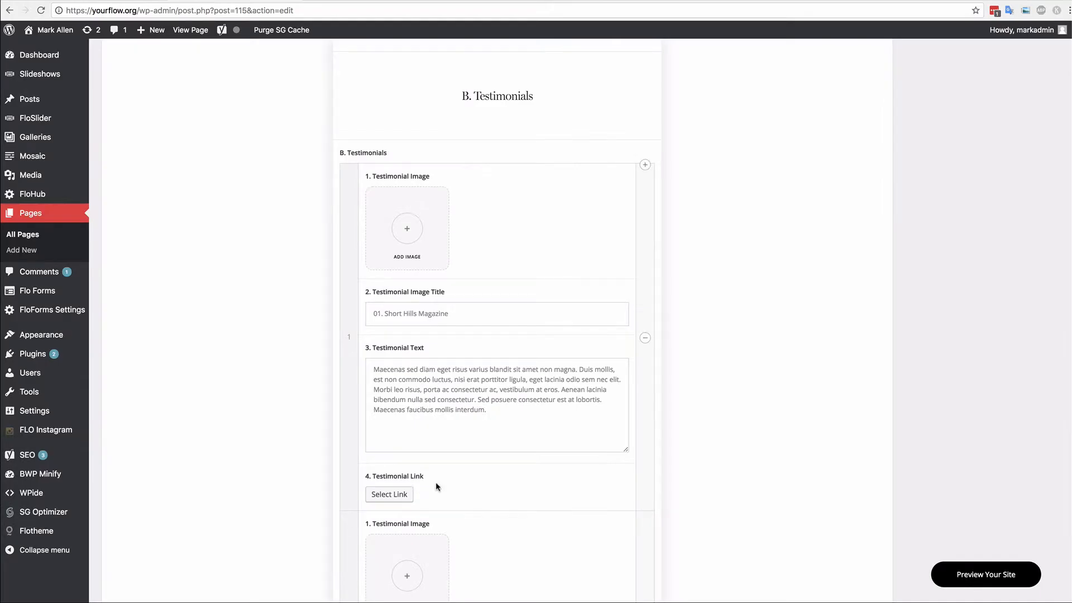
Set the first testimonial's image to the landscape photo of the man in the blue jacket from the media library.
{"action": "left_click", "coordinate": [417, 237]}
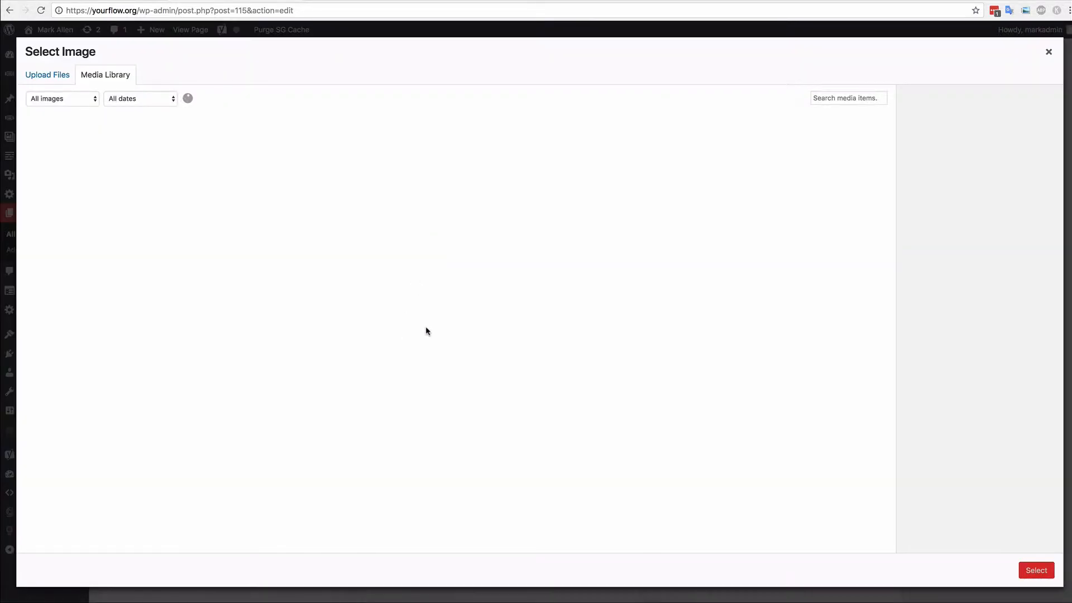
{"action": "scroll", "coordinate": [563, 441], "scroll_direction": "down", "scroll_amount": 10}
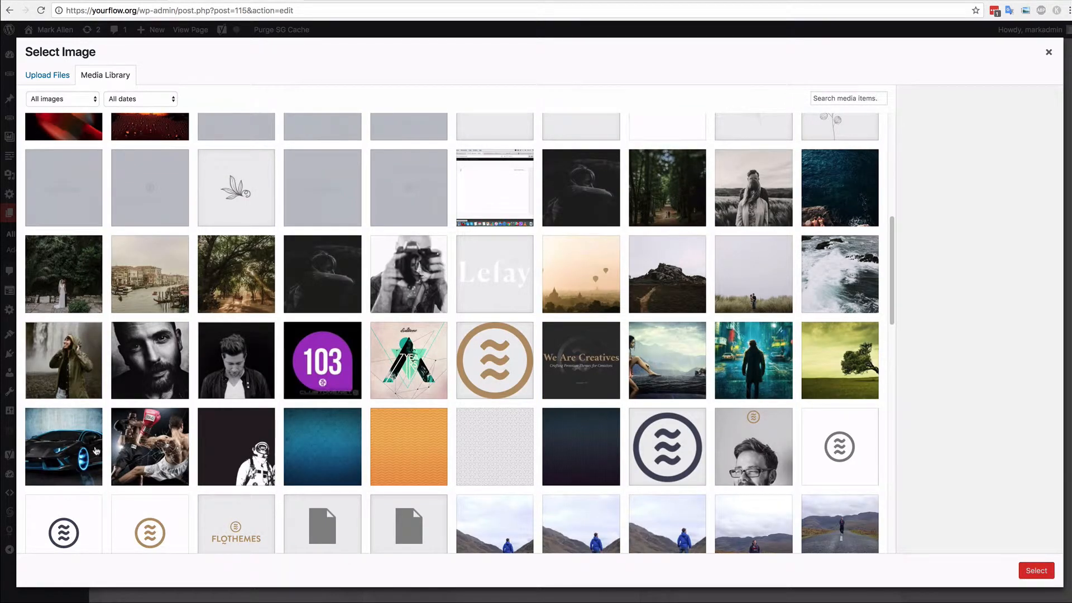
{"action": "scroll", "coordinate": [154, 370], "scroll_direction": "down", "scroll_amount": 5}
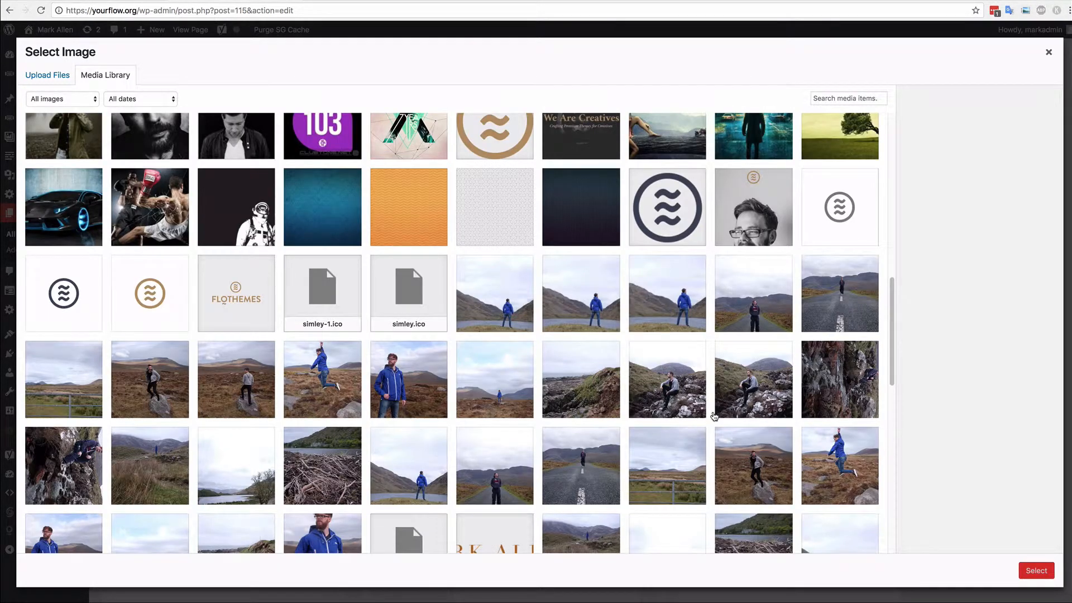
{"action": "left_click", "coordinate": [409, 379]}
{"action": "left_click", "coordinate": [1036, 570]}
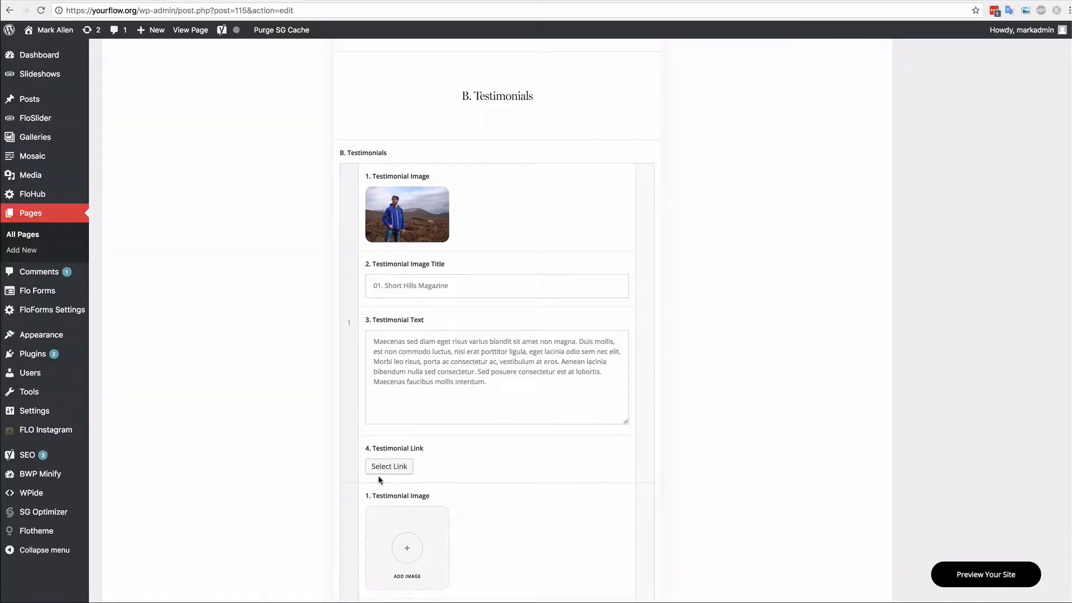
Set the second testimonial's image to the blonde woman's portrait and the third's to the black-and-white photo of the man at a laptop.
{"action": "left_click", "coordinate": [414, 553]}
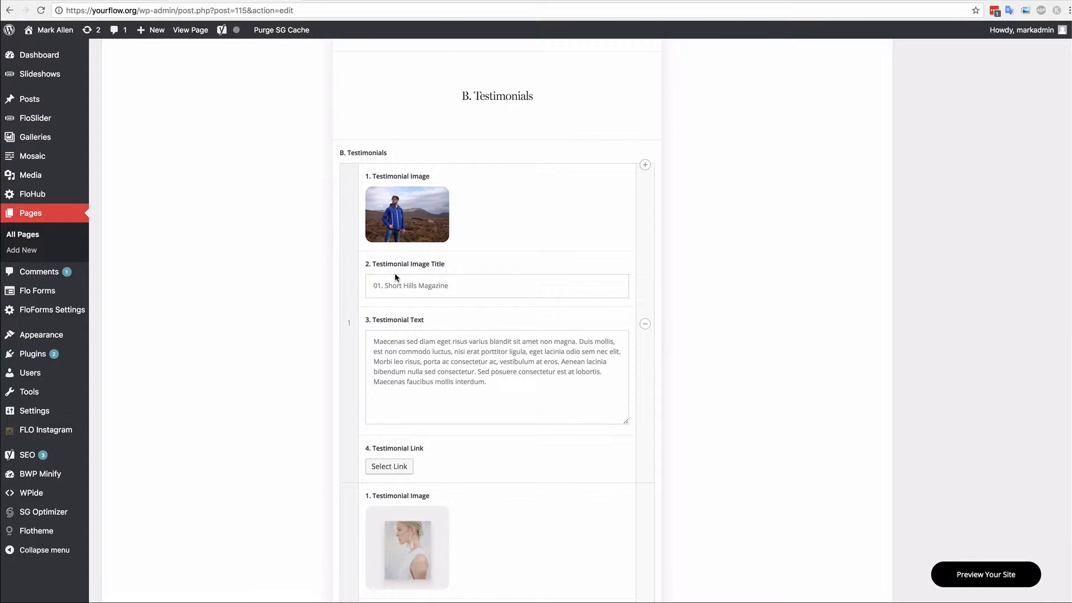
{"action": "scroll", "coordinate": [396, 278], "scroll_direction": "down", "scroll_amount": 9}
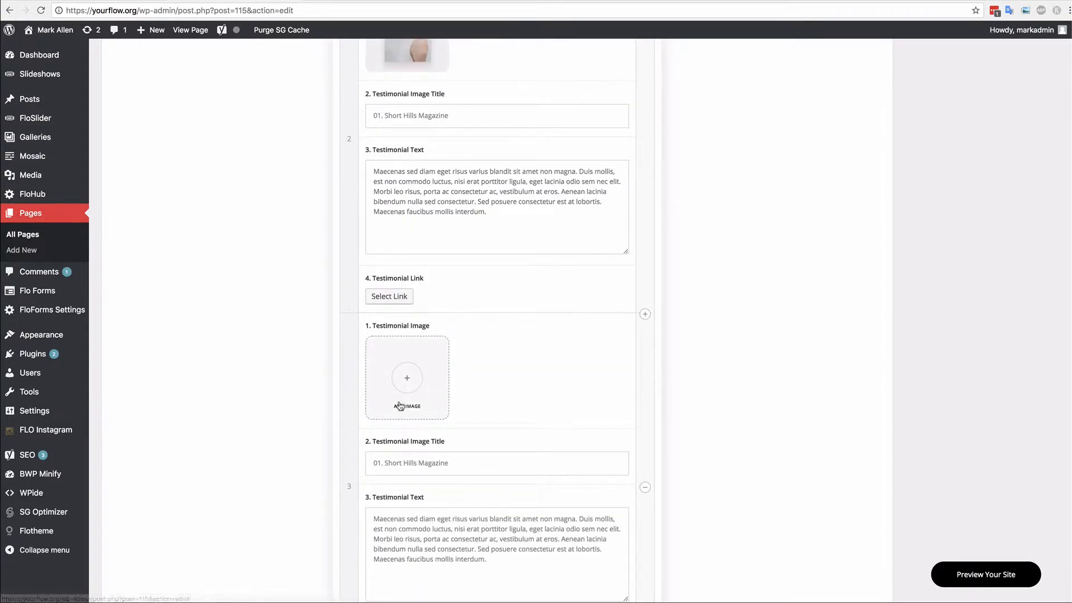
{"action": "left_click", "coordinate": [435, 384]}
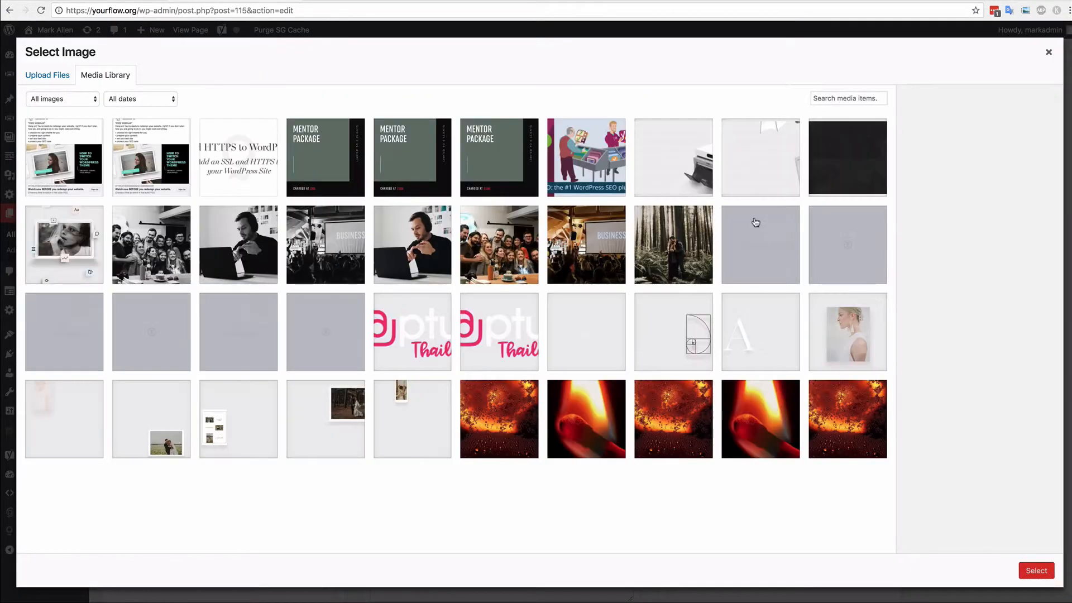
{"action": "left_click", "coordinate": [409, 250]}
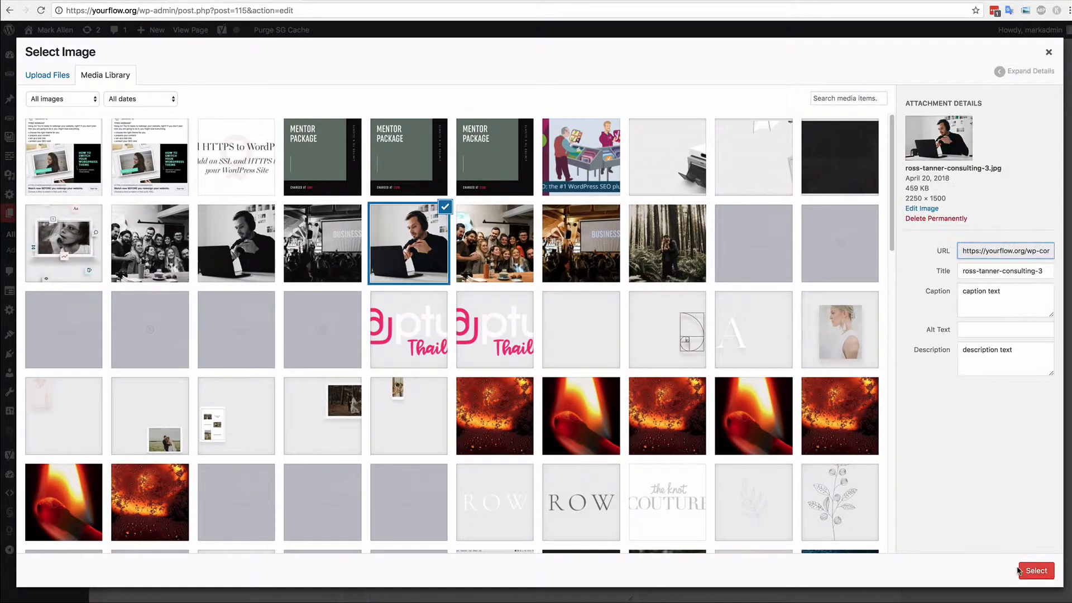
{"action": "left_click", "coordinate": [1036, 570]}
Enable the Footer Placeholder's Custom Footer Layout, review the footer area options and disable it again.
{"action": "scroll", "coordinate": [559, 323], "scroll_direction": "down", "scroll_amount": 15}
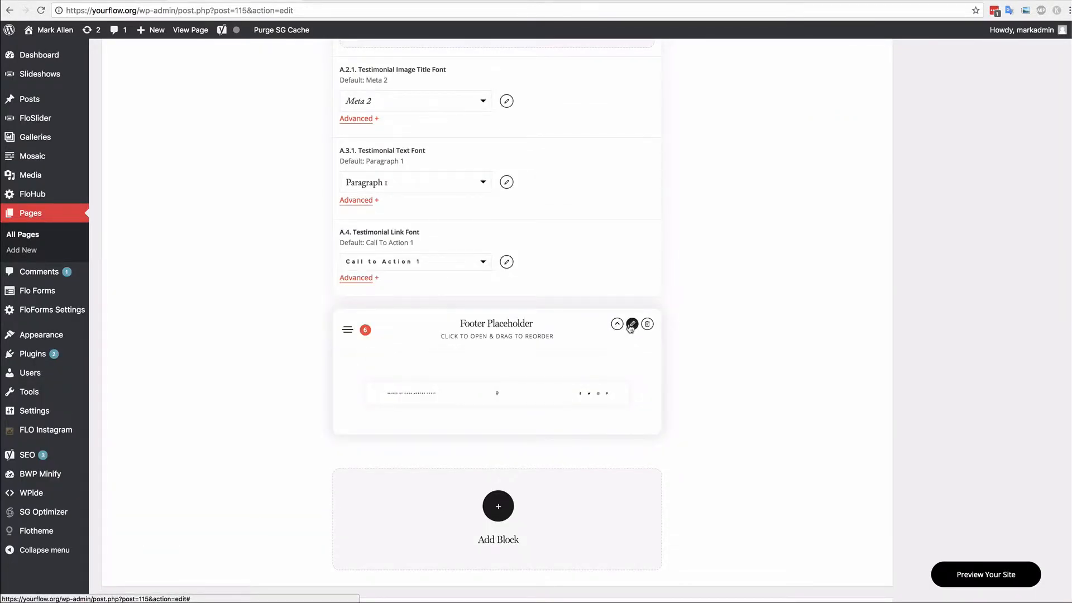
{"action": "scroll", "coordinate": [378, 421], "scroll_direction": "down", "scroll_amount": 2}
{"action": "left_click", "coordinate": [352, 390]}
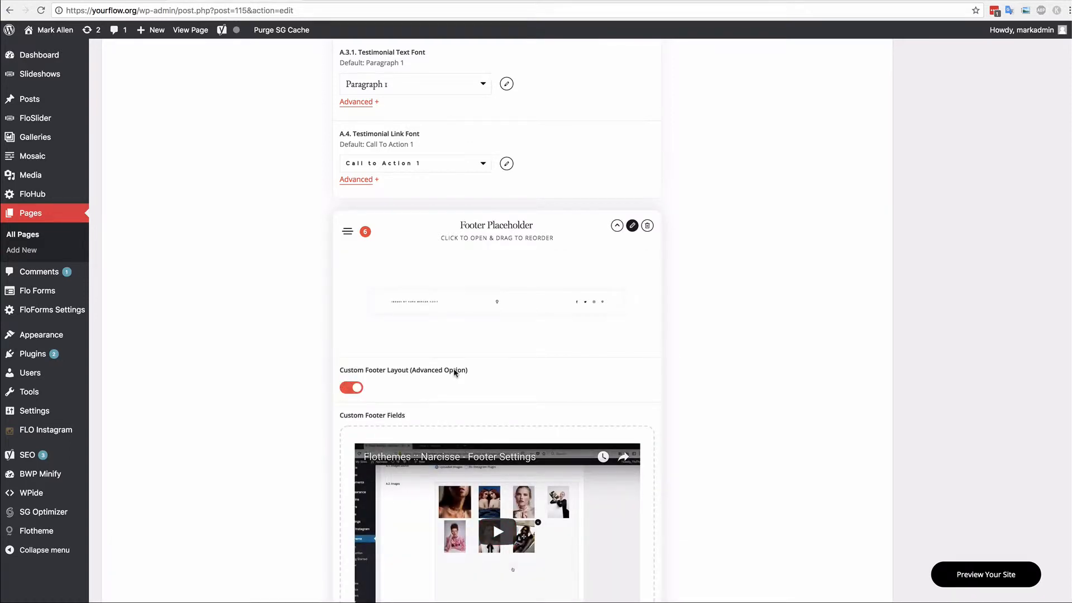
{"action": "scroll", "coordinate": [455, 373], "scroll_direction": "down", "scroll_amount": 20}
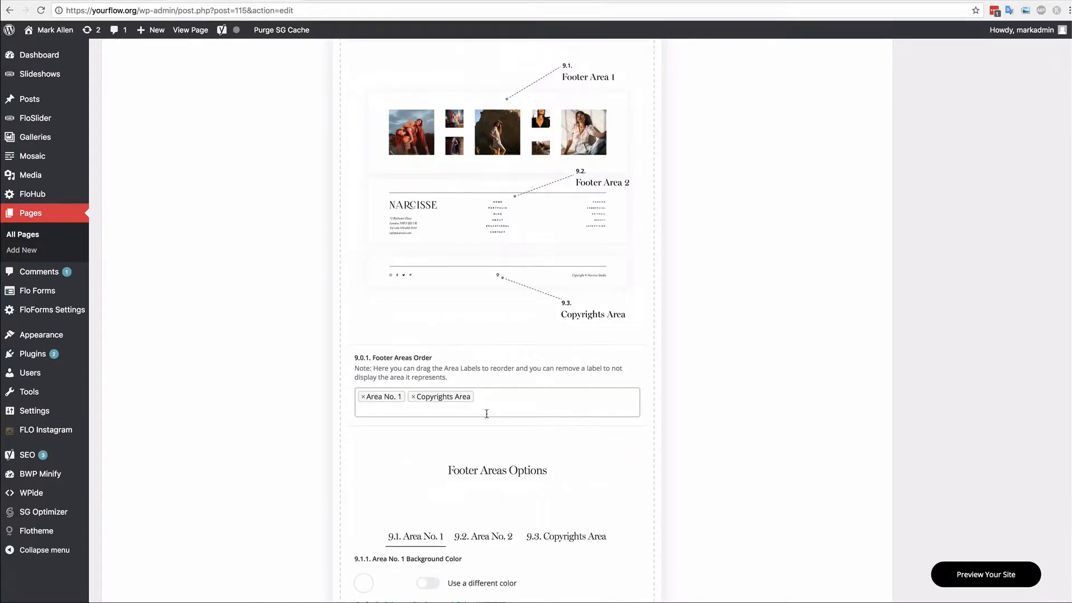
{"action": "scroll", "coordinate": [481, 416], "scroll_direction": "up", "scroll_amount": 20}
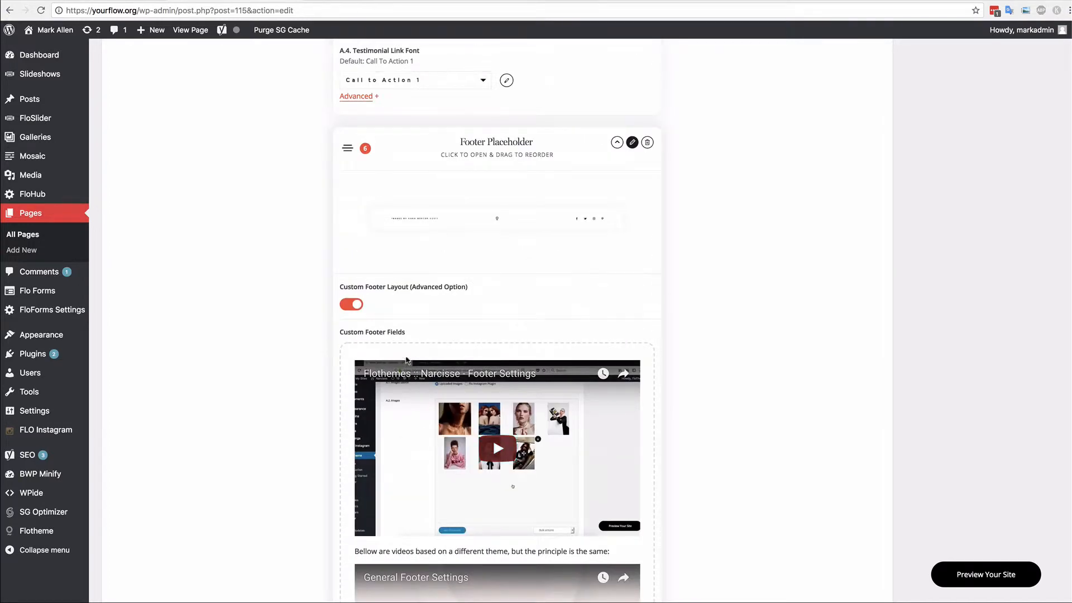
{"action": "left_click", "coordinate": [353, 308]}
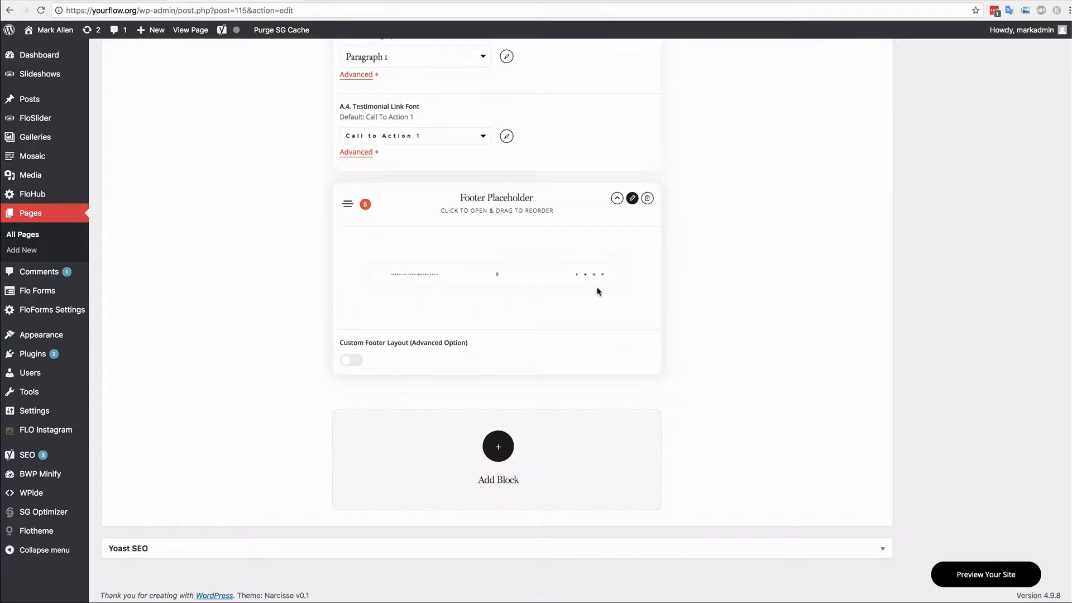
Update the About us page and reload its live view to load the new layout.
{"action": "scroll", "coordinate": [862, 331], "scroll_direction": "up", "scroll_amount": 10}
{"action": "scroll", "coordinate": [862, 331], "scroll_direction": "up", "scroll_amount": 15}
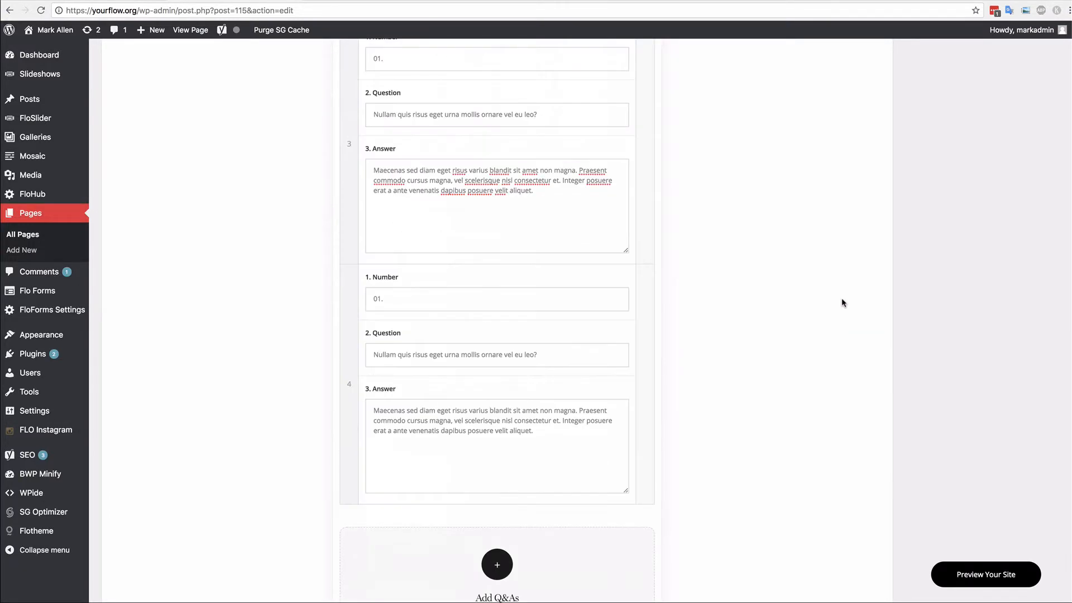
{"action": "scroll", "coordinate": [832, 280], "scroll_direction": "up", "scroll_amount": 15}
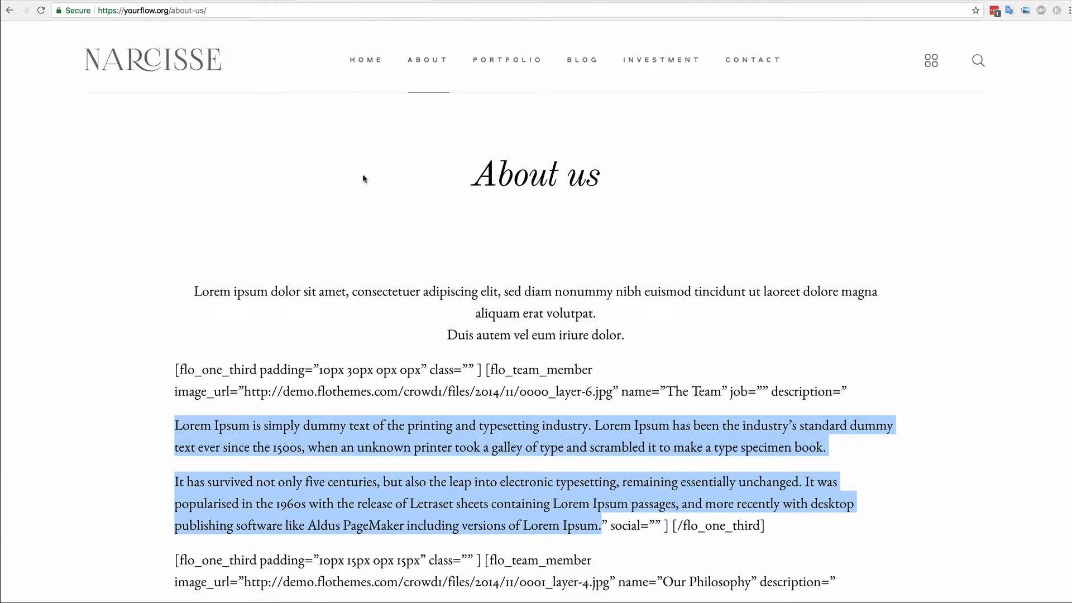
{"action": "key", "text": "super+r"}
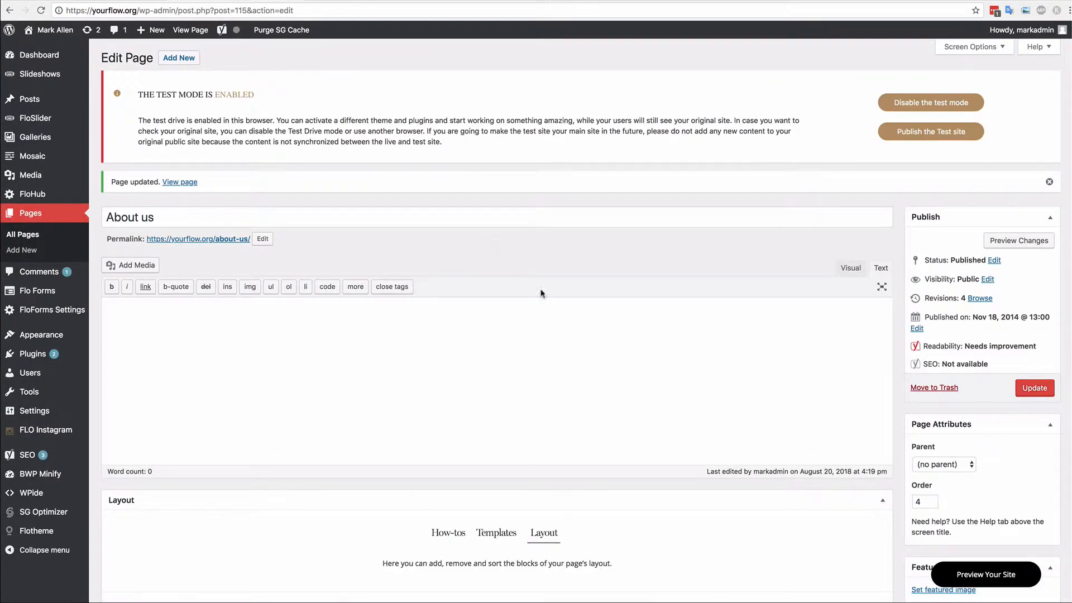
Browse the block library and add a Press Block 3 to the page layout, placed just above the Footer Placeholder.
{"action": "scroll", "coordinate": [619, 350], "scroll_direction": "down", "scroll_amount": 15}
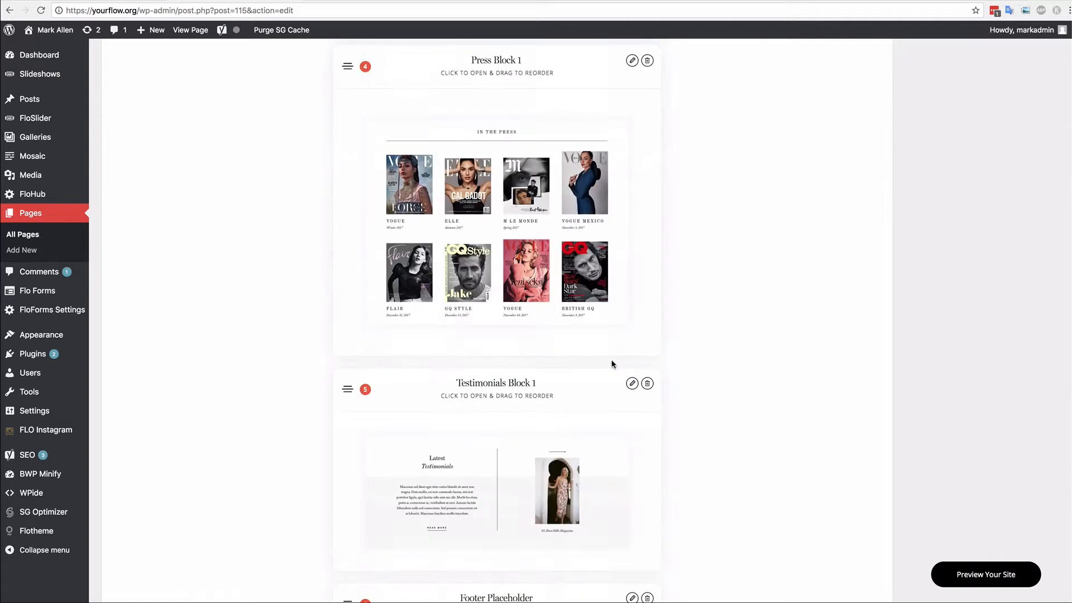
{"action": "scroll", "coordinate": [580, 367], "scroll_direction": "down", "scroll_amount": 3}
{"action": "left_click", "coordinate": [494, 443]}
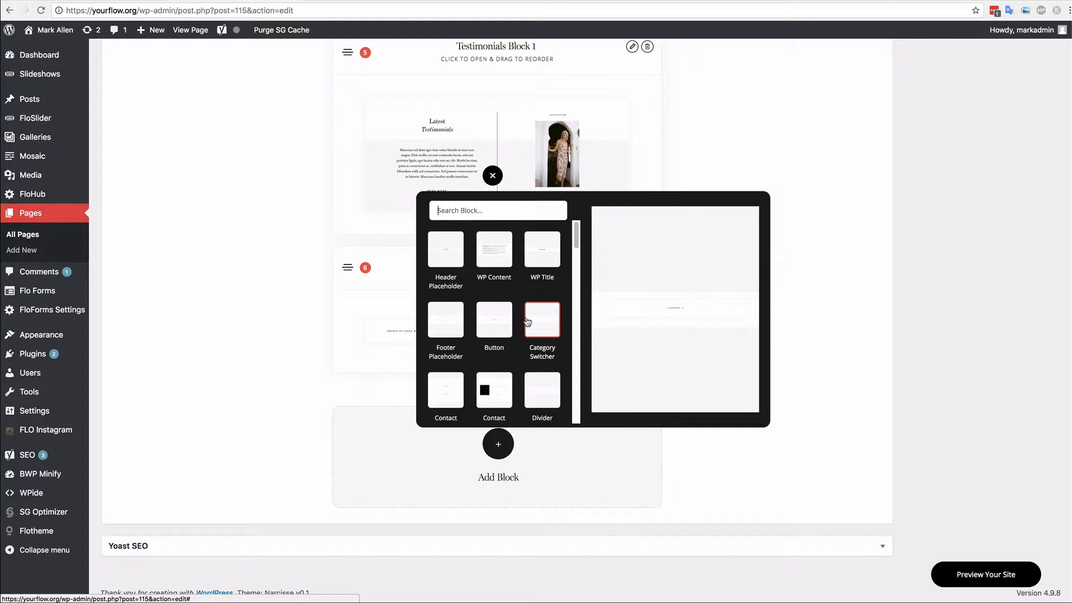
{"action": "scroll", "coordinate": [520, 310], "scroll_direction": "down", "scroll_amount": 2}
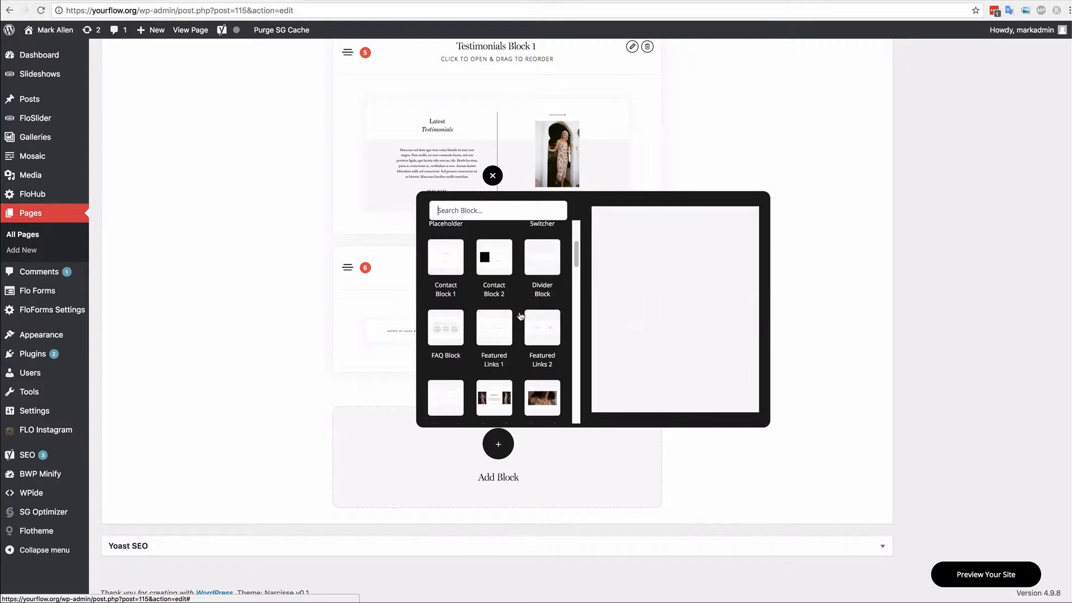
{"action": "mouse_move", "coordinate": [487, 334]}
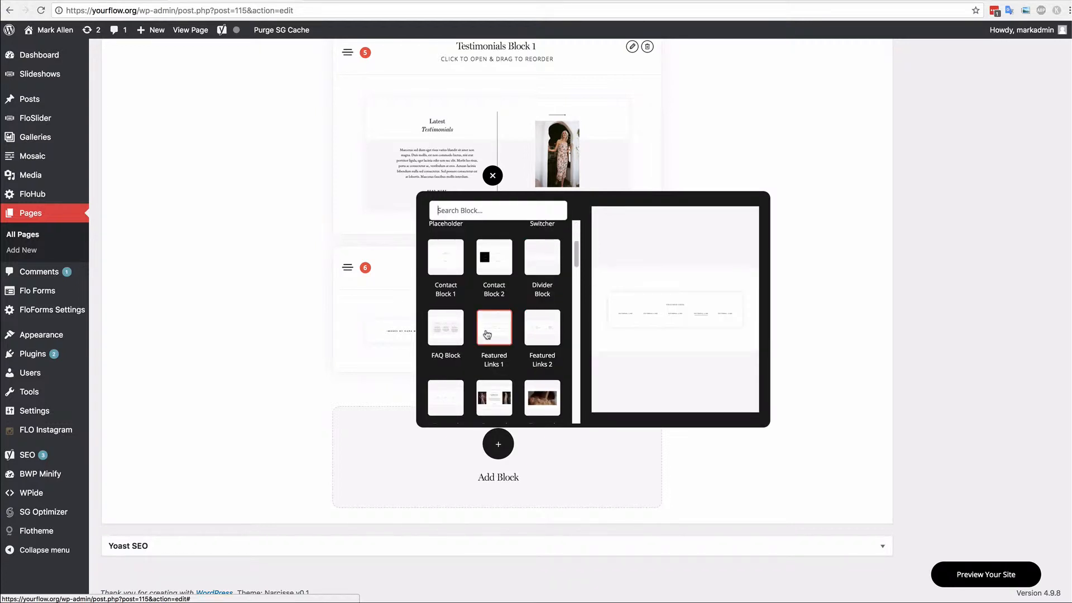
{"action": "scroll", "coordinate": [453, 346], "scroll_direction": "down", "scroll_amount": 1}
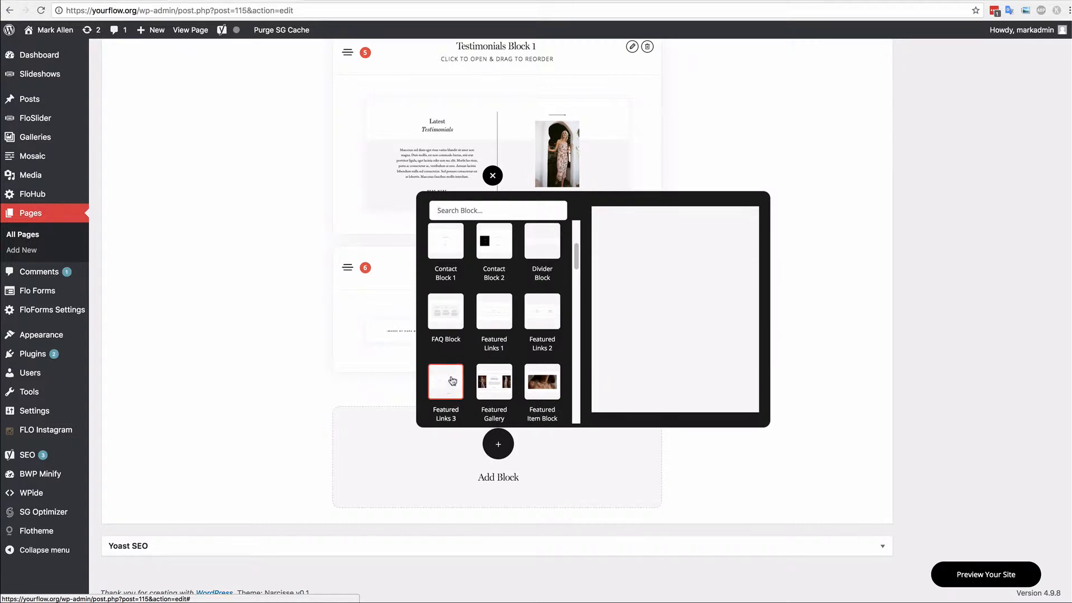
{"action": "scroll", "coordinate": [522, 377], "scroll_direction": "down", "scroll_amount": 1}
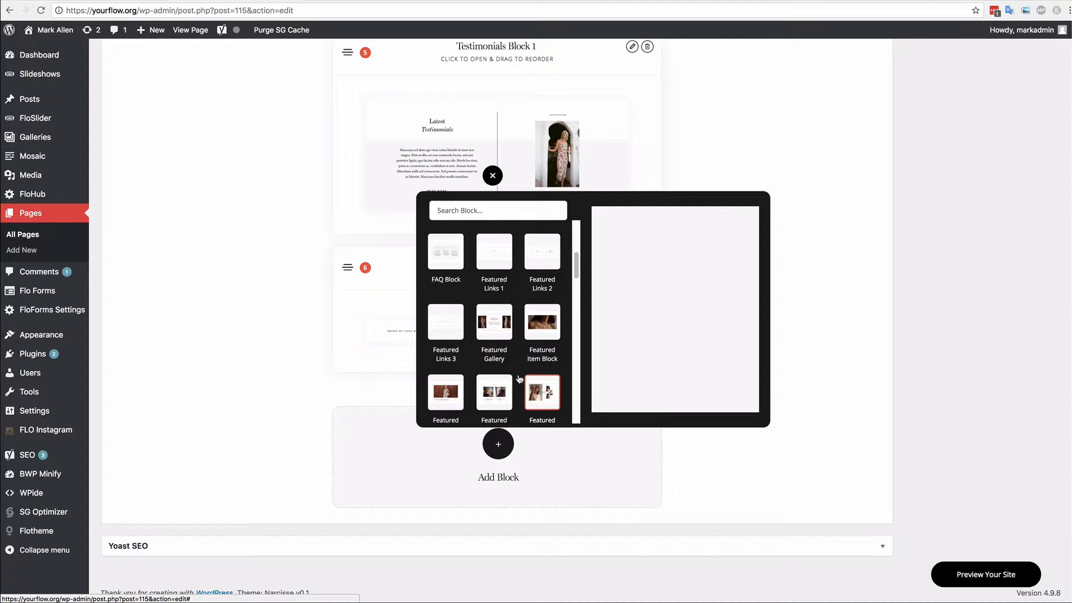
{"action": "scroll", "coordinate": [514, 377], "scroll_direction": "down", "scroll_amount": 2}
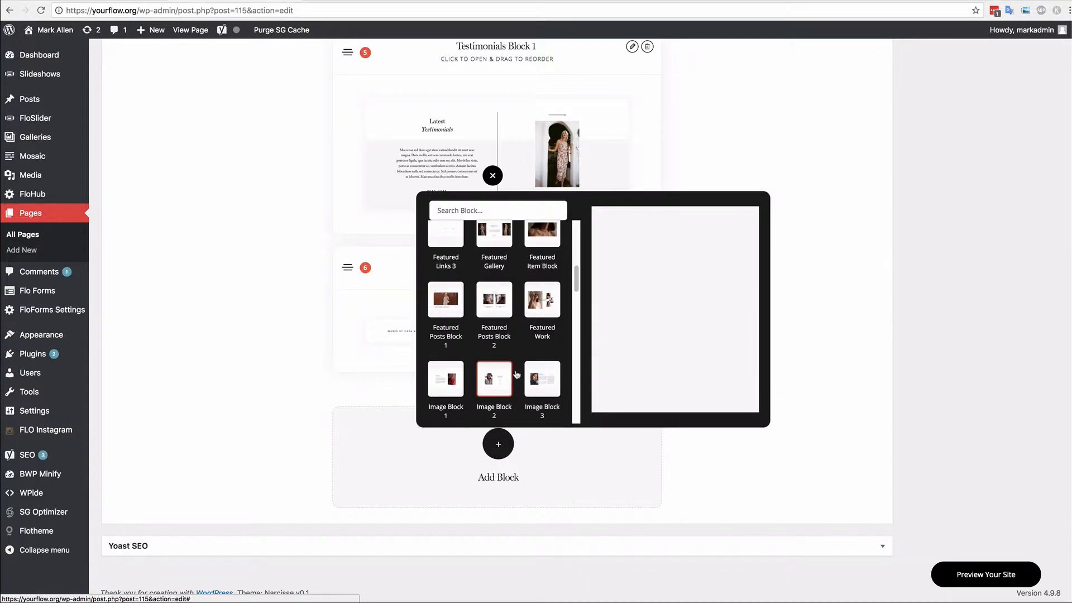
{"action": "scroll", "coordinate": [515, 374], "scroll_direction": "down", "scroll_amount": 4}
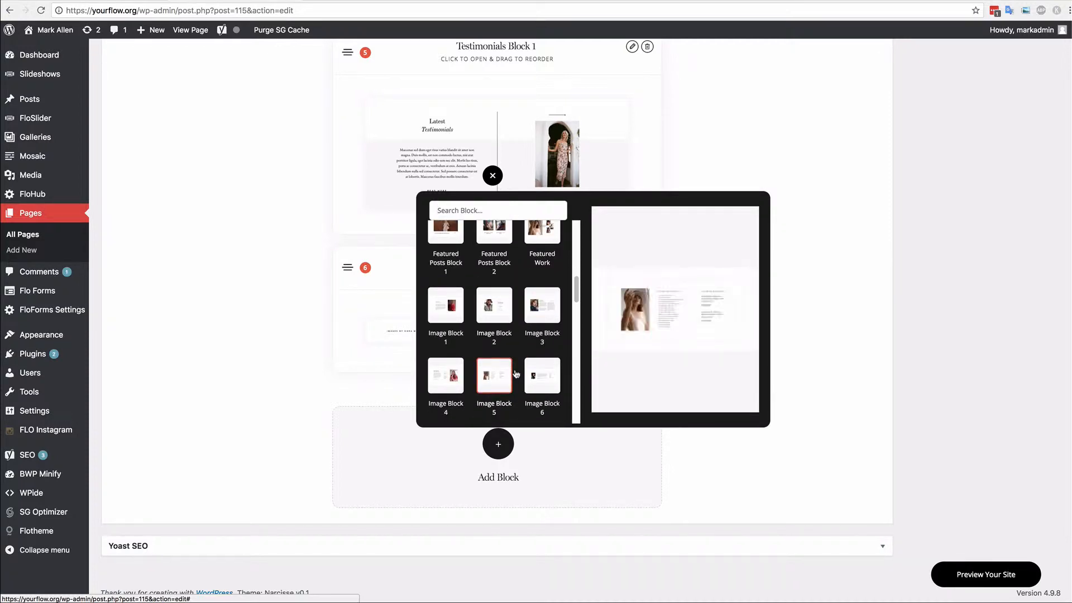
{"action": "left_click", "coordinate": [499, 389]}
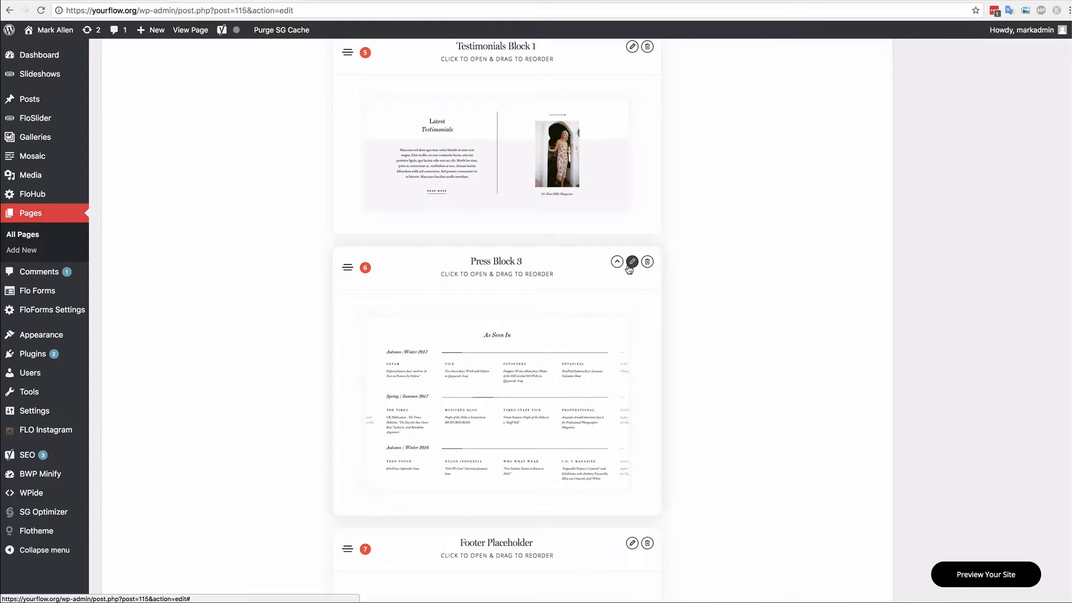
Open the settings of Press Block 3 and title its first link group "Autumn / Winter 2018".
{"action": "left_click", "coordinate": [566, 330]}
{"action": "scroll", "coordinate": [510, 340], "scroll_direction": "down", "scroll_amount": 7}
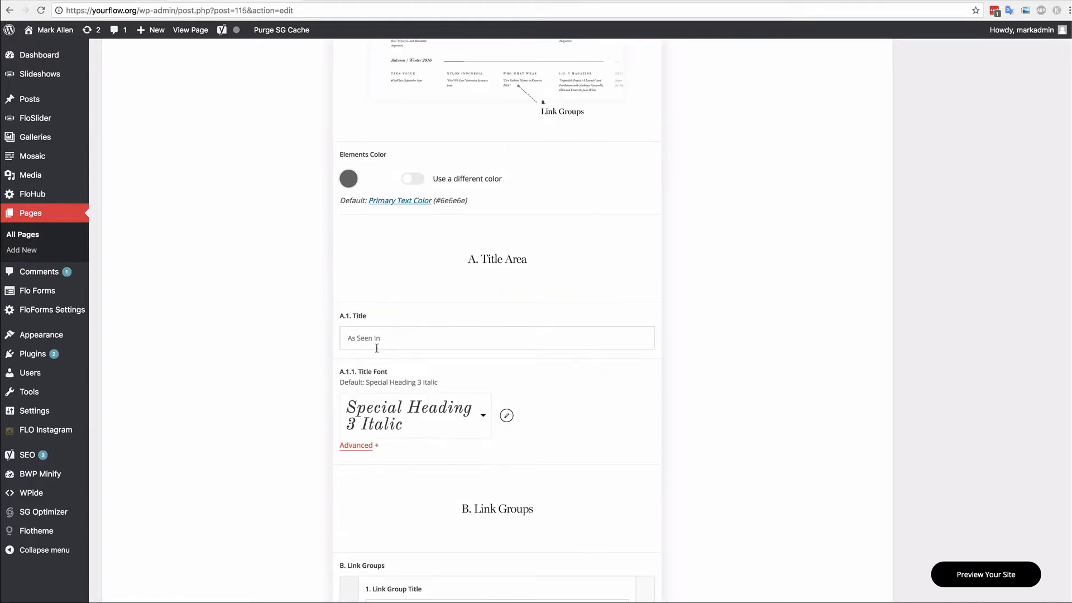
{"action": "left_click_drag", "start_coordinate": [443, 347], "coordinate": [340, 342]}
{"action": "scroll", "coordinate": [474, 341], "scroll_direction": "down", "scroll_amount": 5}
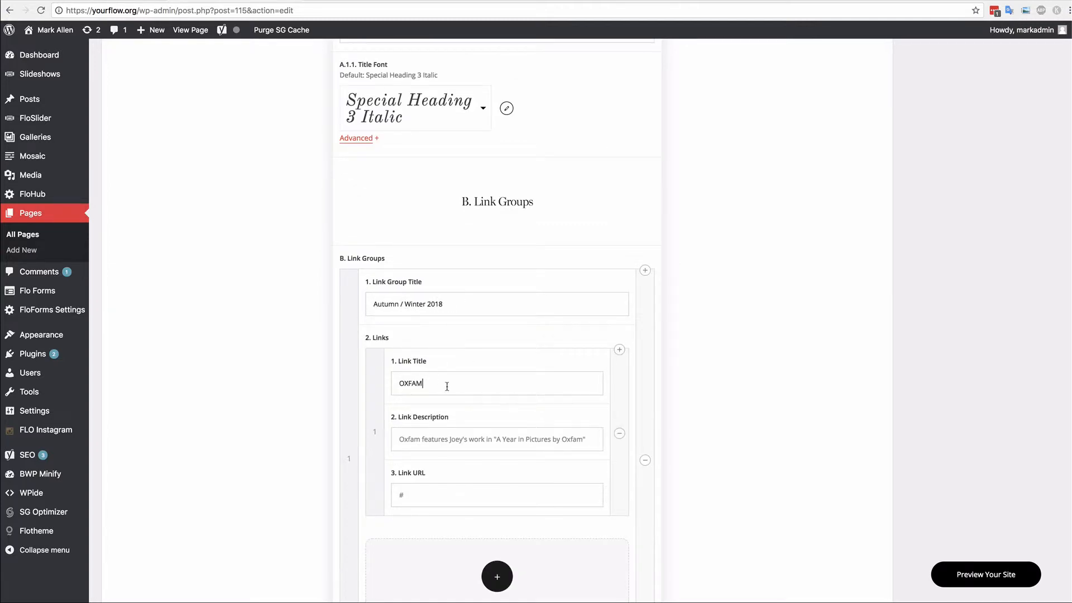
Add a second link to the Autumn / Winter 2018 group and title the group's first link BALI.
{"action": "scroll", "coordinate": [501, 515], "scroll_direction": "down", "scroll_amount": 2}
{"action": "left_click", "coordinate": [495, 510]}
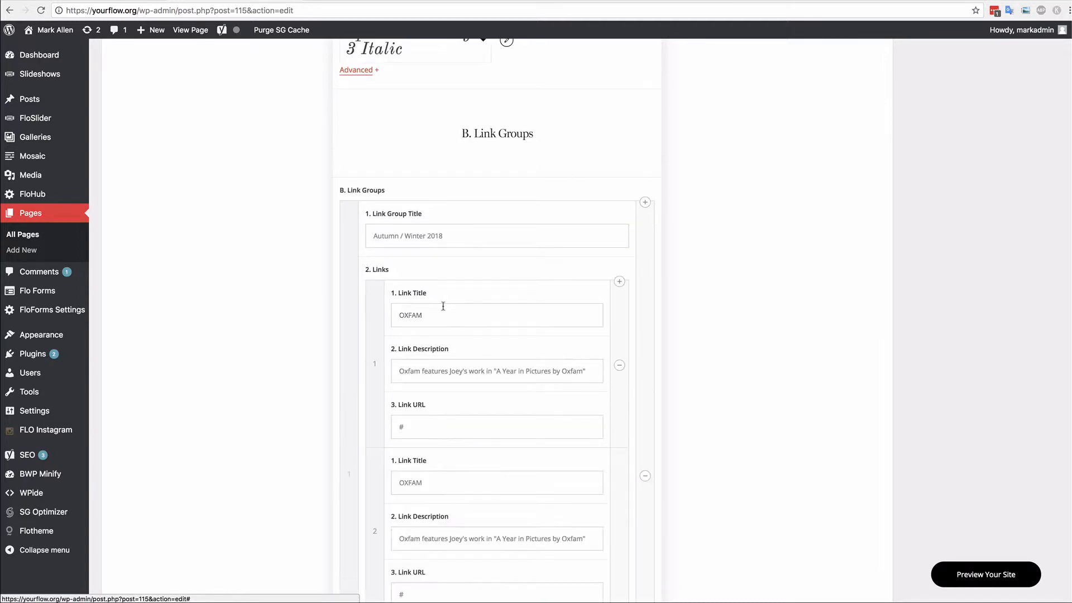
{"action": "left_click", "coordinate": [395, 316]}
{"action": "type", "text": "BALI"}
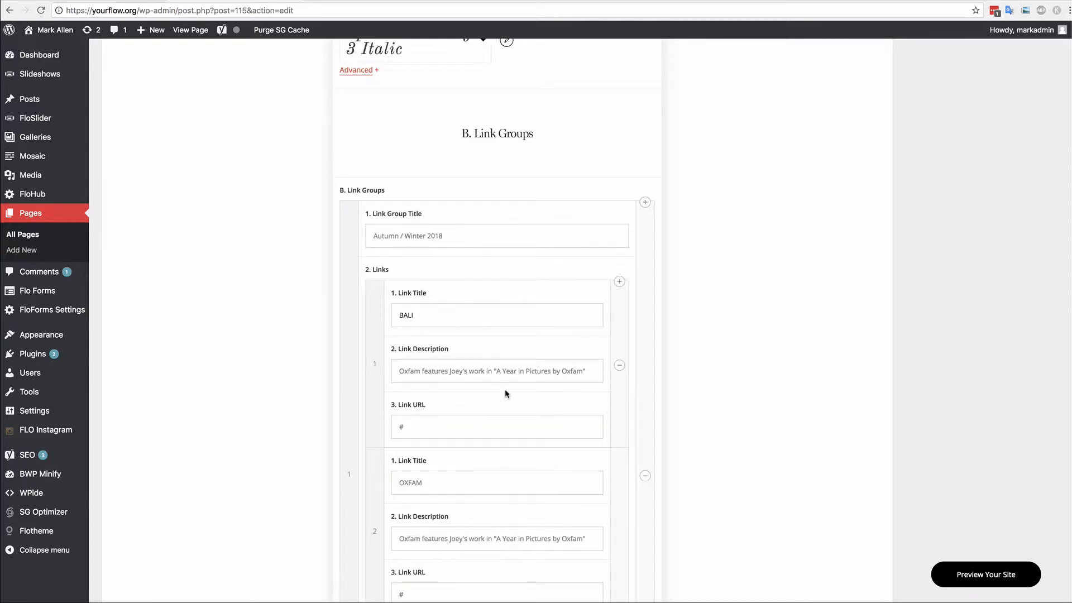
Title the second link of the Autumn / Winter 2018 group AUSTRALIA.
{"action": "scroll", "coordinate": [506, 394], "scroll_direction": "down", "scroll_amount": 3}
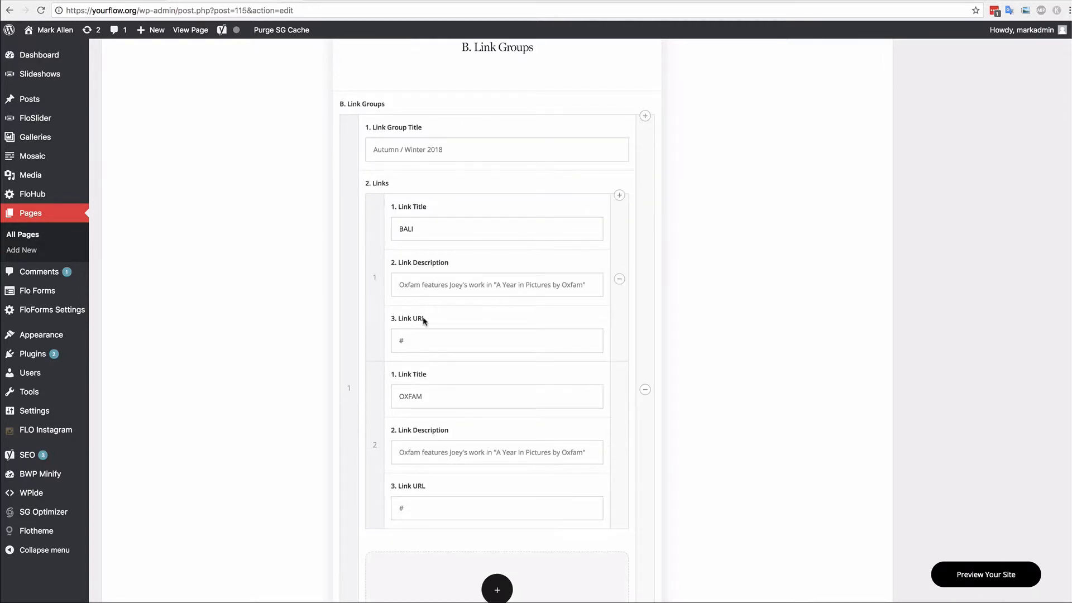
{"action": "left_click_drag", "start_coordinate": [396, 337], "coordinate": [461, 338]}
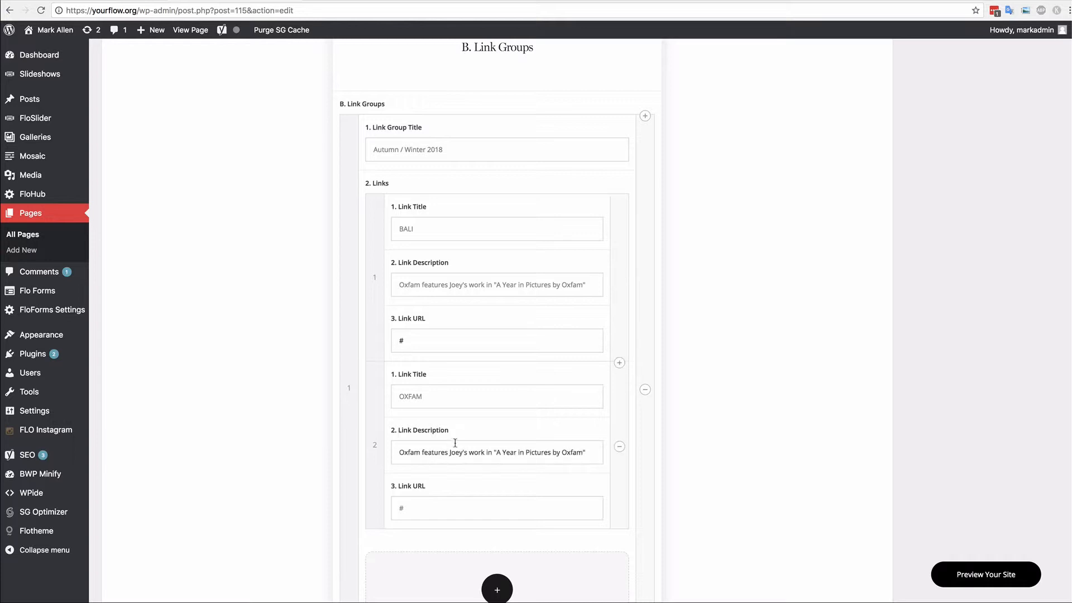
{"action": "left_click_drag", "start_coordinate": [454, 399], "coordinate": [382, 395]}
{"action": "type", "text": "AUSTRALIA"}
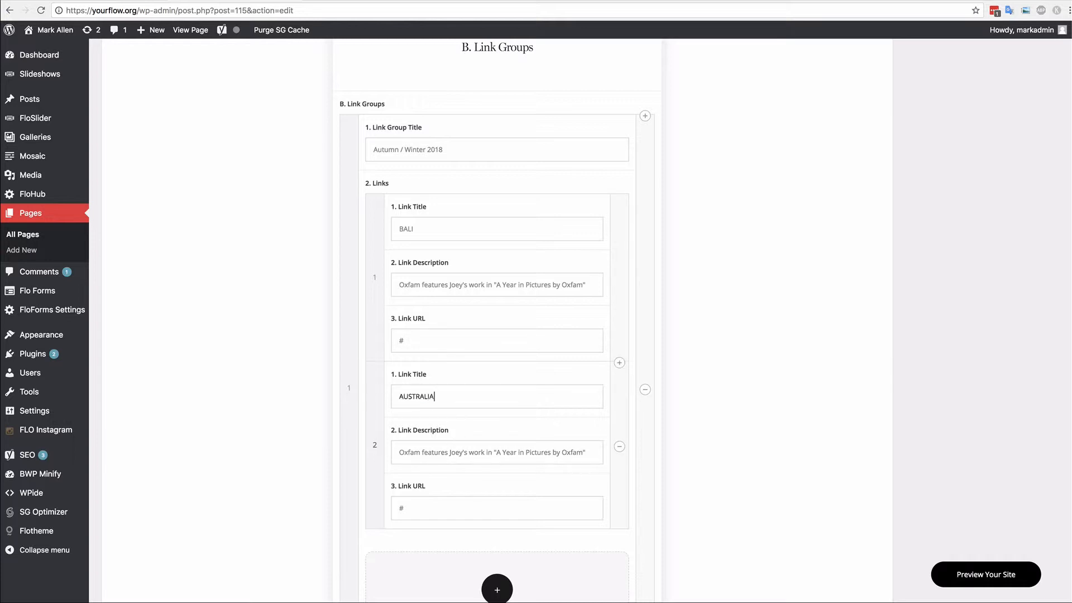
Add a third link to the Autumn / Winter 2018 group and title it THAILAND.
{"action": "scroll", "coordinate": [471, 461], "scroll_direction": "down", "scroll_amount": 2}
{"action": "left_click", "coordinate": [493, 497]}
{"action": "scroll", "coordinate": [421, 438], "scroll_direction": "down", "scroll_amount": 2}
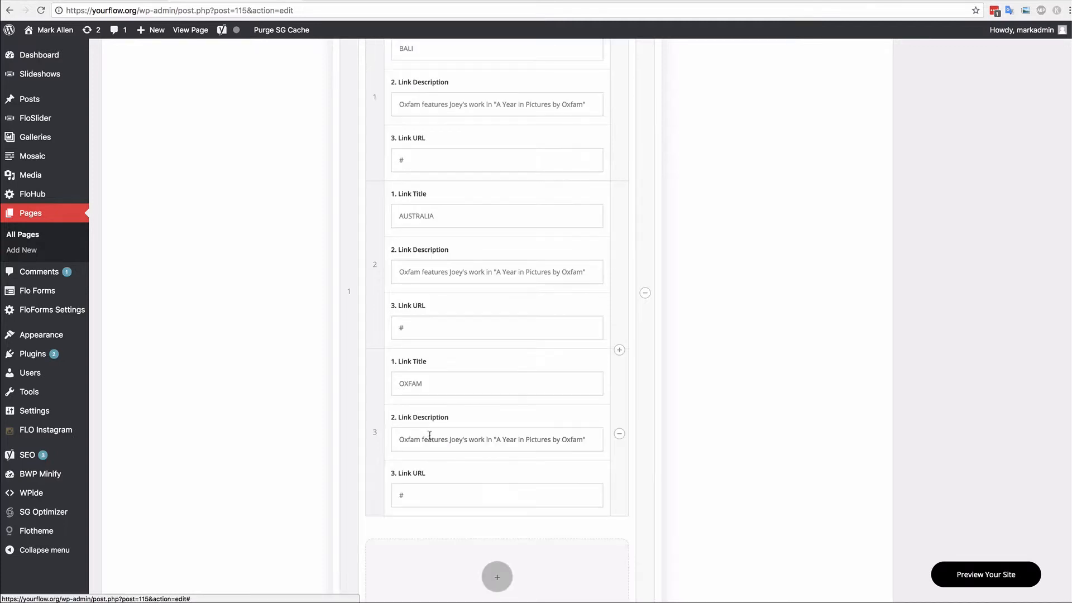
{"action": "left_click_drag", "start_coordinate": [431, 388], "coordinate": [373, 385]}
{"action": "type", "text": "THAILAND"}
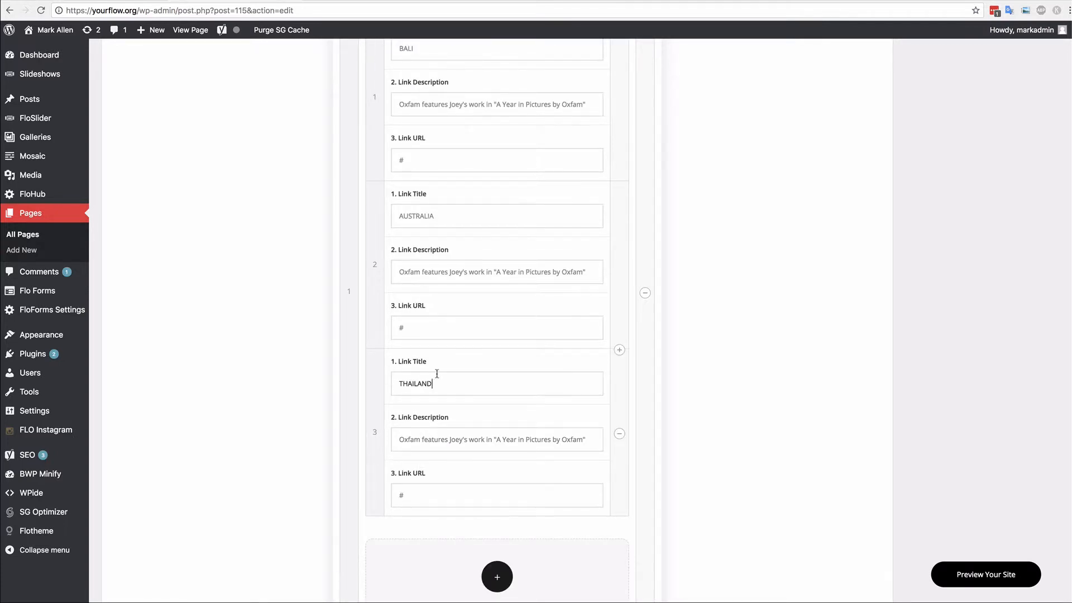
Add a fourth link to the Autumn / Winter 2018 group.
{"action": "scroll", "coordinate": [438, 374], "scroll_direction": "up", "scroll_amount": 3}
{"action": "scroll", "coordinate": [477, 358], "scroll_direction": "down", "scroll_amount": 5}
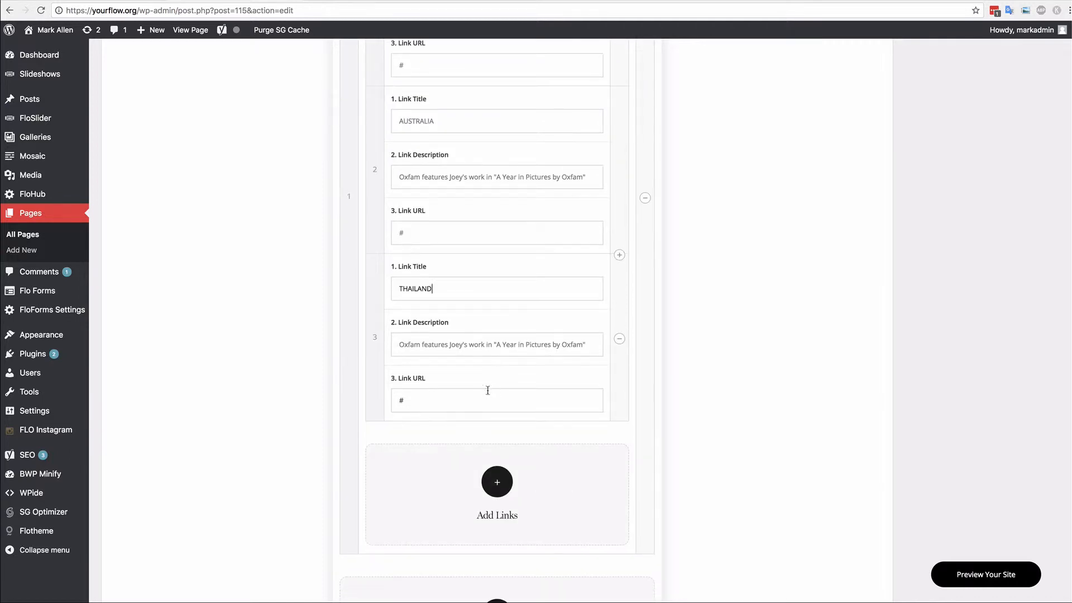
{"action": "scroll", "coordinate": [484, 391], "scroll_direction": "down", "scroll_amount": 3}
{"action": "scroll", "coordinate": [496, 369], "scroll_direction": "up", "scroll_amount": 1}
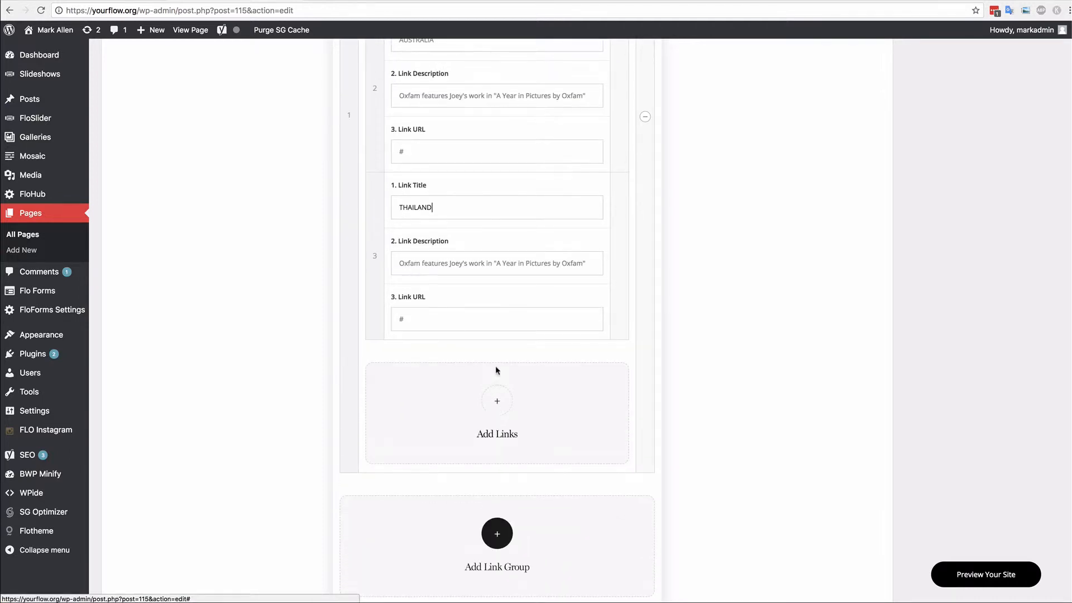
{"action": "left_click", "coordinate": [500, 407]}
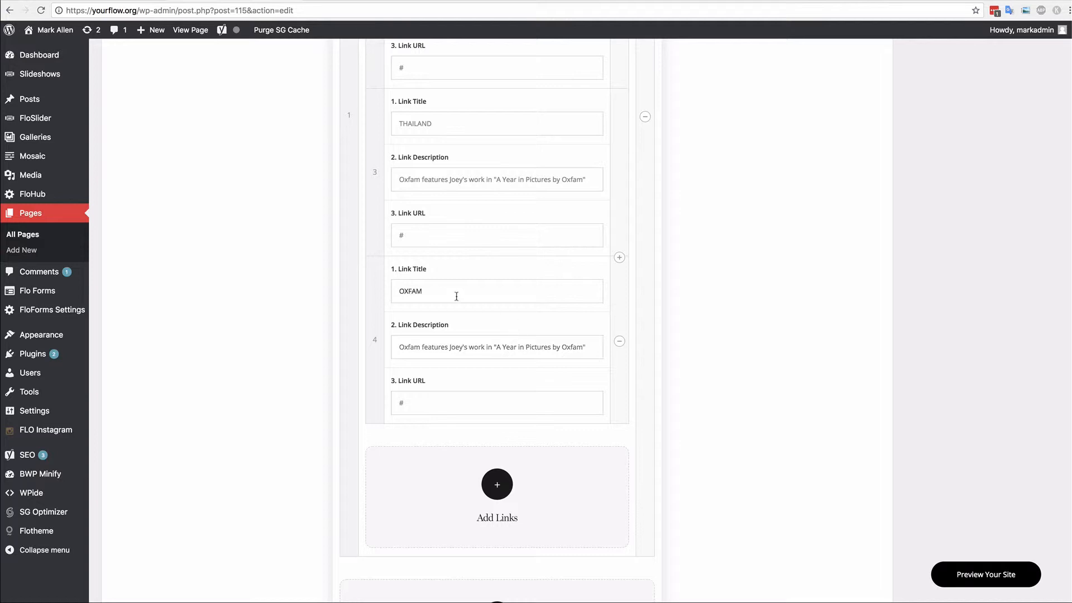
{"action": "left_click_drag", "start_coordinate": [454, 295], "coordinate": [376, 286]}
{"action": "scroll", "coordinate": [496, 369], "scroll_direction": "down", "scroll_amount": 3}
{"action": "scroll", "coordinate": [498, 408], "scroll_direction": "up", "scroll_amount": 2}
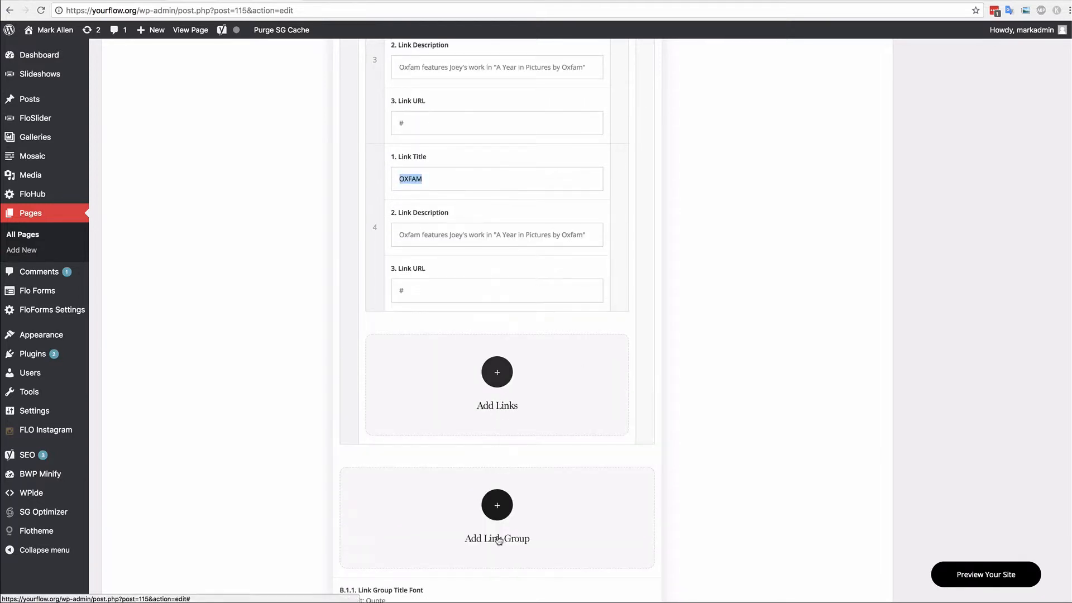
Add a second link group to Press Block 3 and title it "Summer / Spring 2019".
{"action": "left_click", "coordinate": [497, 504]}
{"action": "scroll", "coordinate": [492, 459], "scroll_direction": "down", "scroll_amount": 1}
{"action": "scroll", "coordinate": [493, 458], "scroll_direction": "down", "scroll_amount": 1}
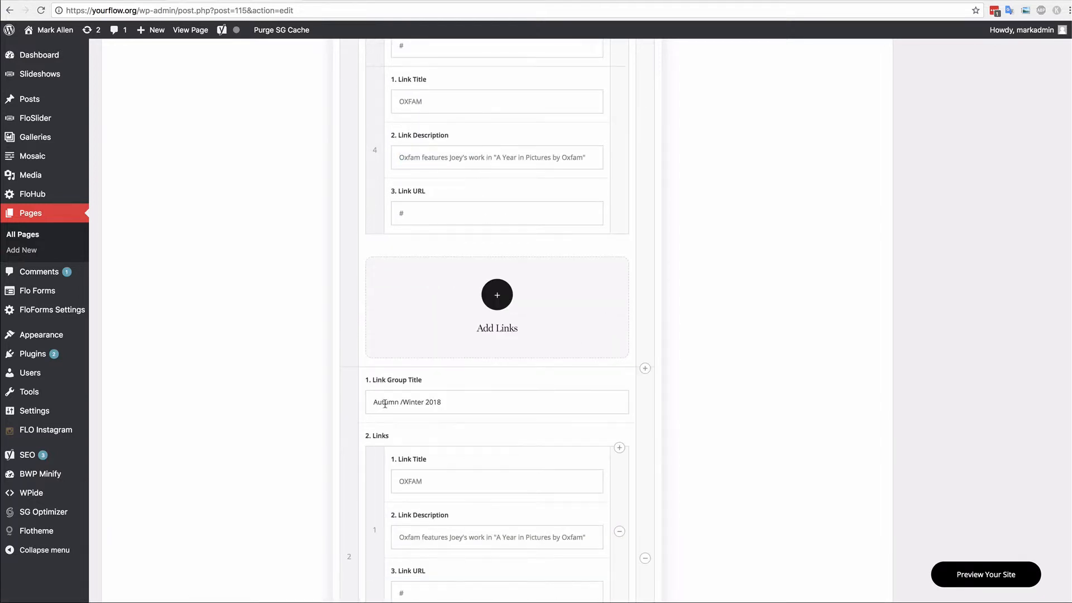
{"action": "double_click", "coordinate": [385, 403]}
{"action": "type", "text": "SUMMER"}
{"action": "key", "text": "BackSpace"}
{"action": "key", "text": "BackSpace"}
{"action": "key", "text": "BackSpace"}
{"action": "key", "text": "BackSpace"}
{"action": "key", "text": "BackSpace"}
{"action": "type", "text": "ummer"}
{"action": "double_click", "coordinate": [413, 404]}
{"action": "type", "text": "Spring"}
{"action": "key", "text": "BackSpace"}
{"action": "type", "text": "9"}
Add four more links to the Summer / Spring 2019 link group.
{"action": "scroll", "coordinate": [453, 442], "scroll_direction": "down", "scroll_amount": 2}
{"action": "left_click_drag", "start_coordinate": [429, 375], "coordinate": [391, 374]}
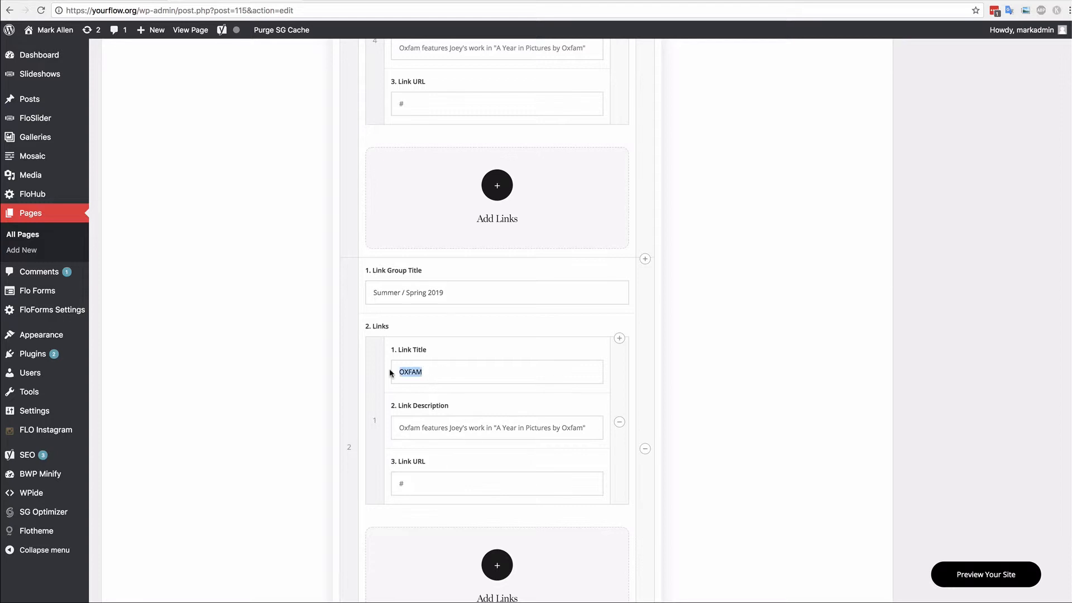
{"action": "left_click", "coordinate": [497, 562]}
{"action": "scroll", "coordinate": [499, 453], "scroll_direction": "down", "scroll_amount": 2}
{"action": "scroll", "coordinate": [497, 448], "scroll_direction": "down", "scroll_amount": 4}
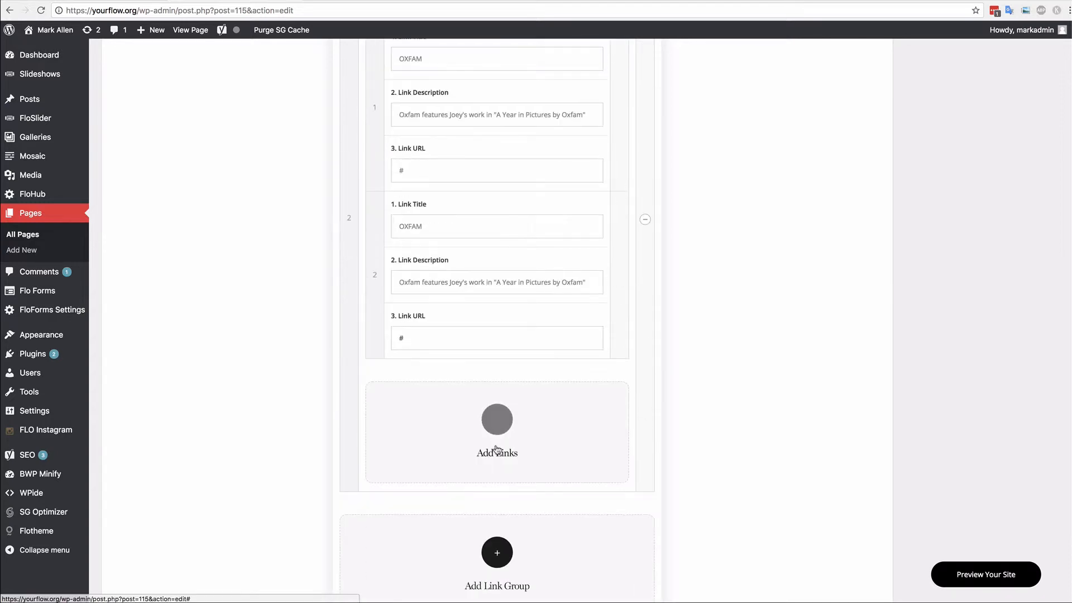
{"action": "left_click", "coordinate": [498, 437]}
{"action": "scroll", "coordinate": [498, 391], "scroll_direction": "down", "scroll_amount": 2}
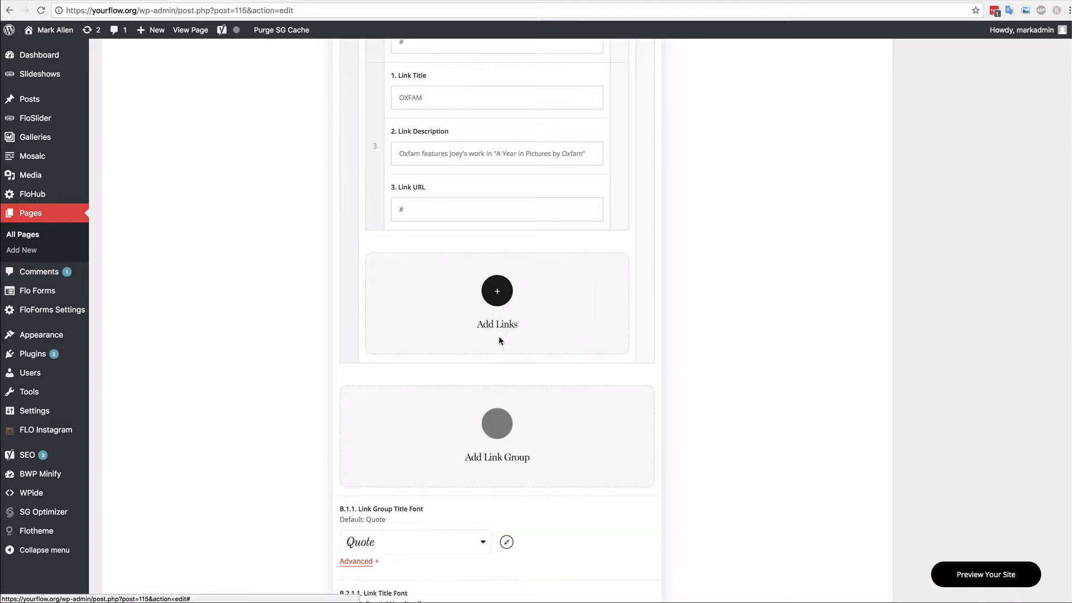
{"action": "left_click", "coordinate": [502, 294]}
{"action": "left_click", "coordinate": [501, 461]}
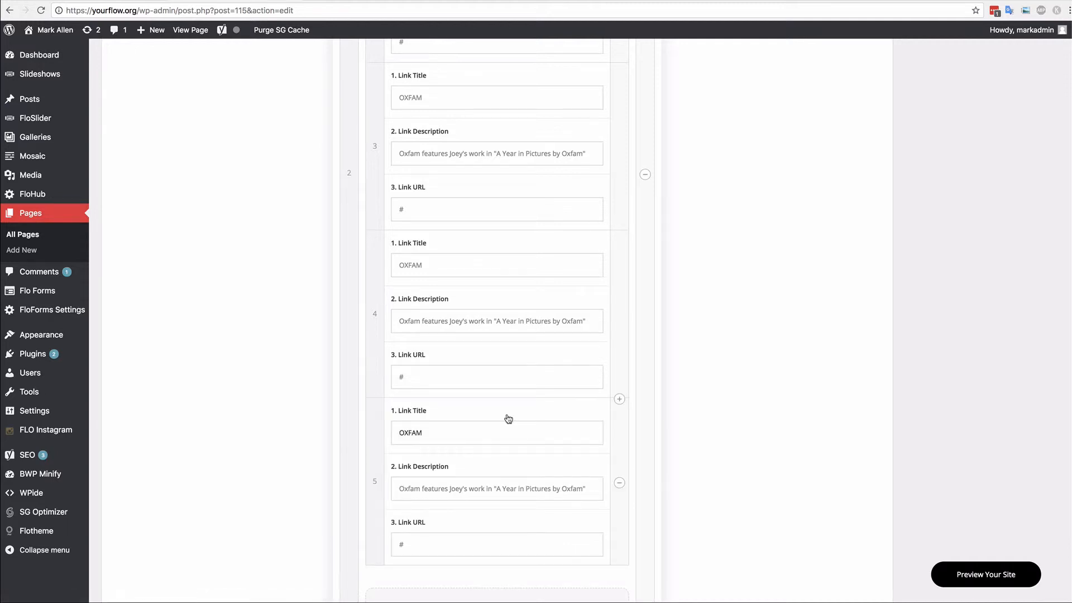
Close the settings of Press Block 3 and update the About us page.
{"action": "scroll", "coordinate": [508, 411], "scroll_direction": "up", "scroll_amount": 15}
{"action": "scroll", "coordinate": [518, 404], "scroll_direction": "up", "scroll_amount": 15}
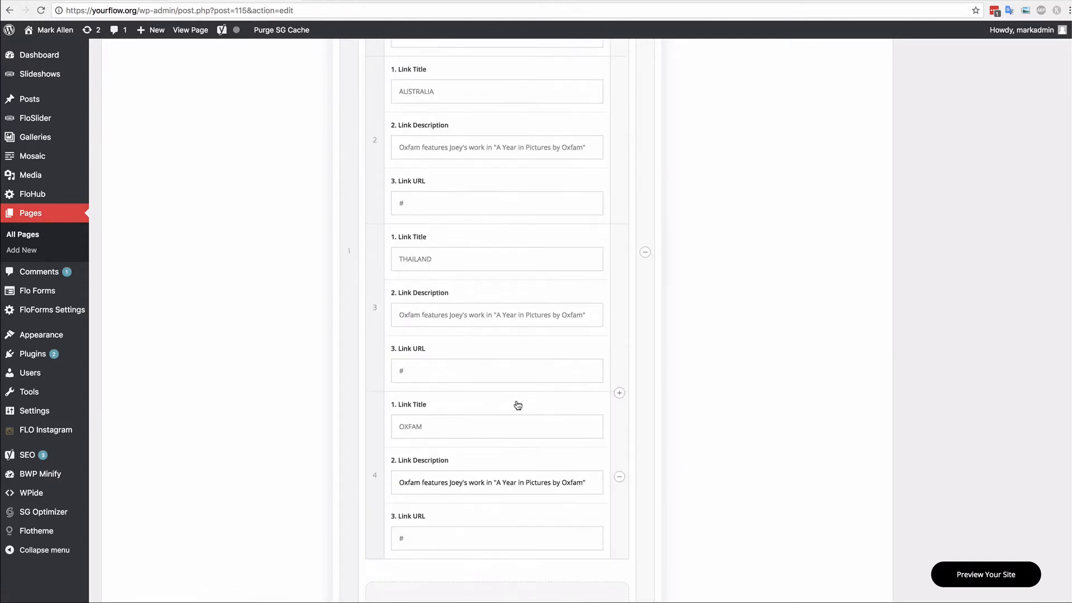
{"action": "scroll", "coordinate": [520, 405], "scroll_direction": "up", "scroll_amount": 8}
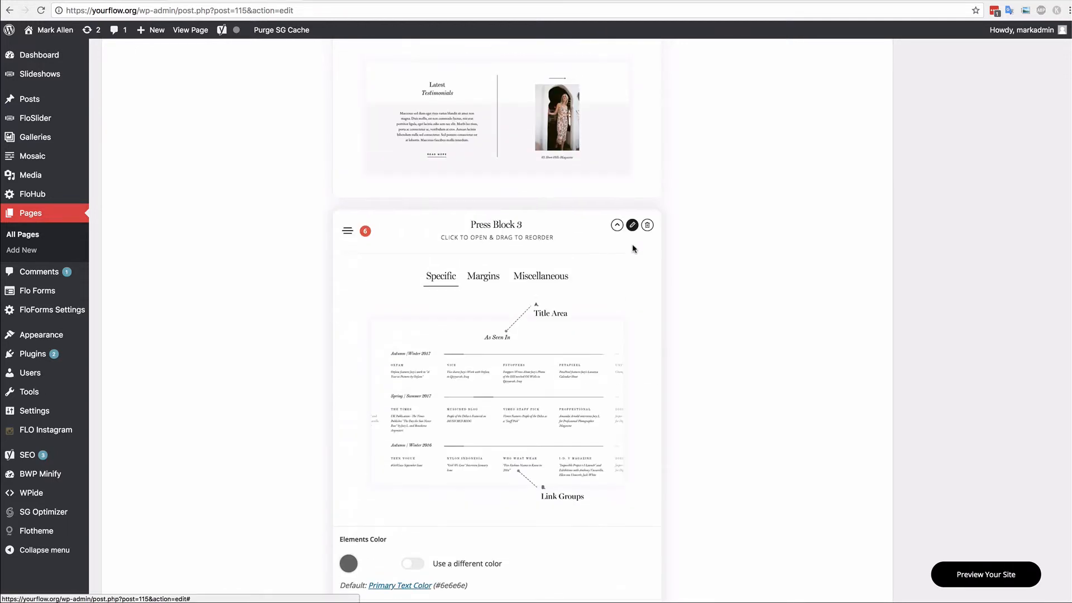
{"action": "left_click", "coordinate": [634, 225]}
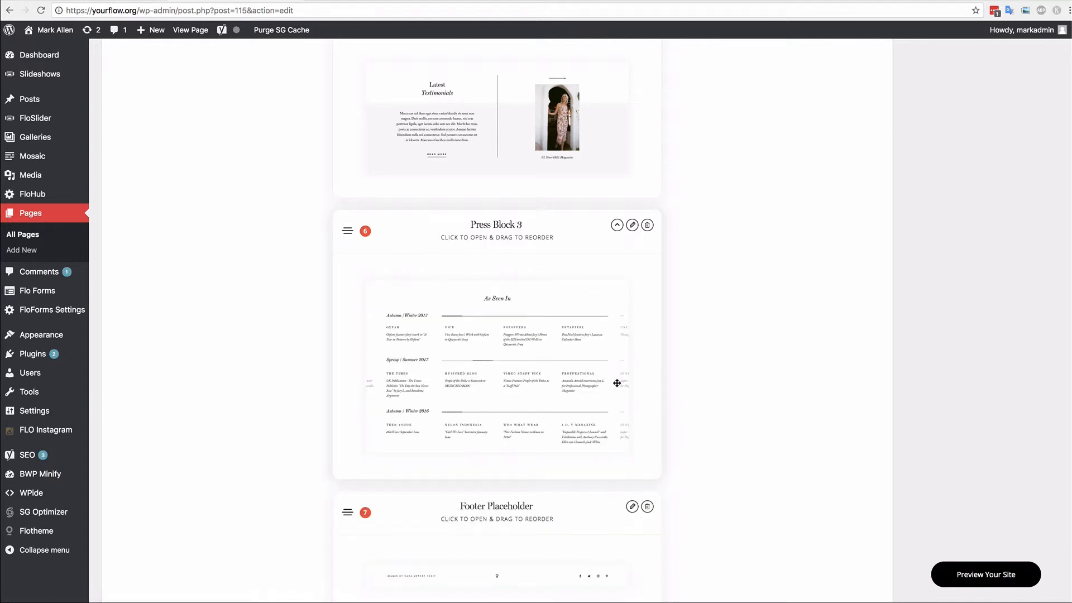
{"action": "scroll", "coordinate": [615, 383], "scroll_direction": "down", "scroll_amount": 3}
{"action": "scroll", "coordinate": [823, 413], "scroll_direction": "up", "scroll_amount": 20}
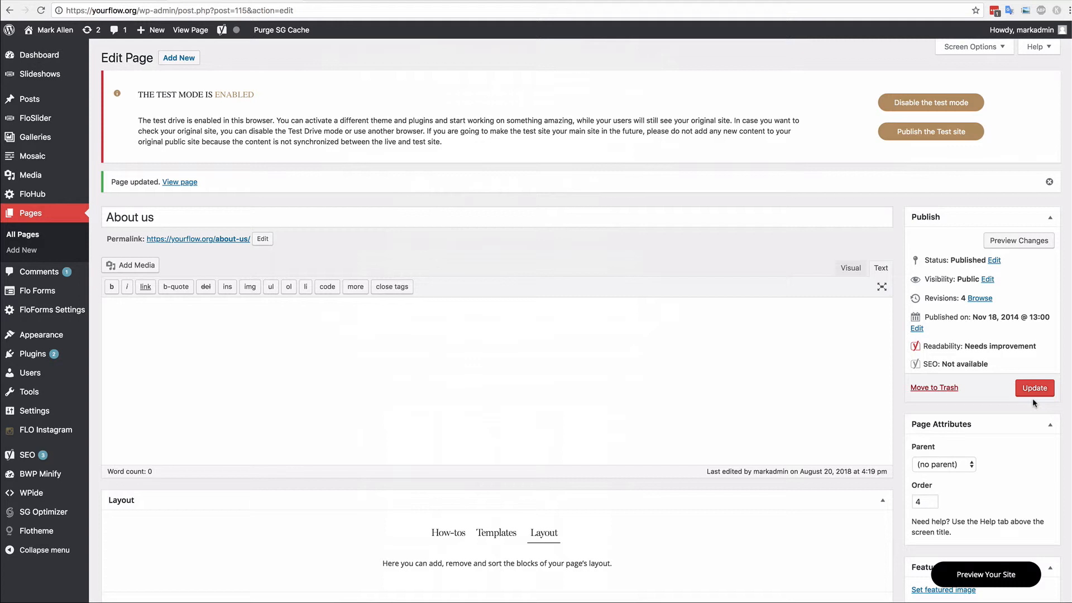
{"action": "left_click", "coordinate": [1034, 388]}
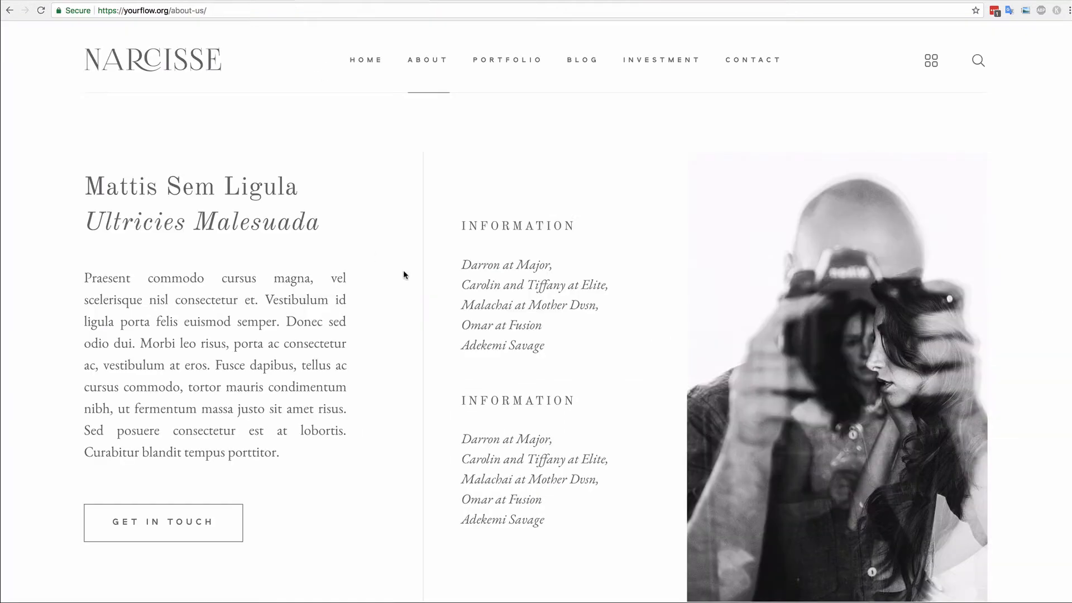
Reload the live About us page and review its blocks down to the new As Seen In press section.
{"action": "key", "text": "super+r"}
{"action": "scroll", "coordinate": [489, 304], "scroll_direction": "down", "scroll_amount": 12}
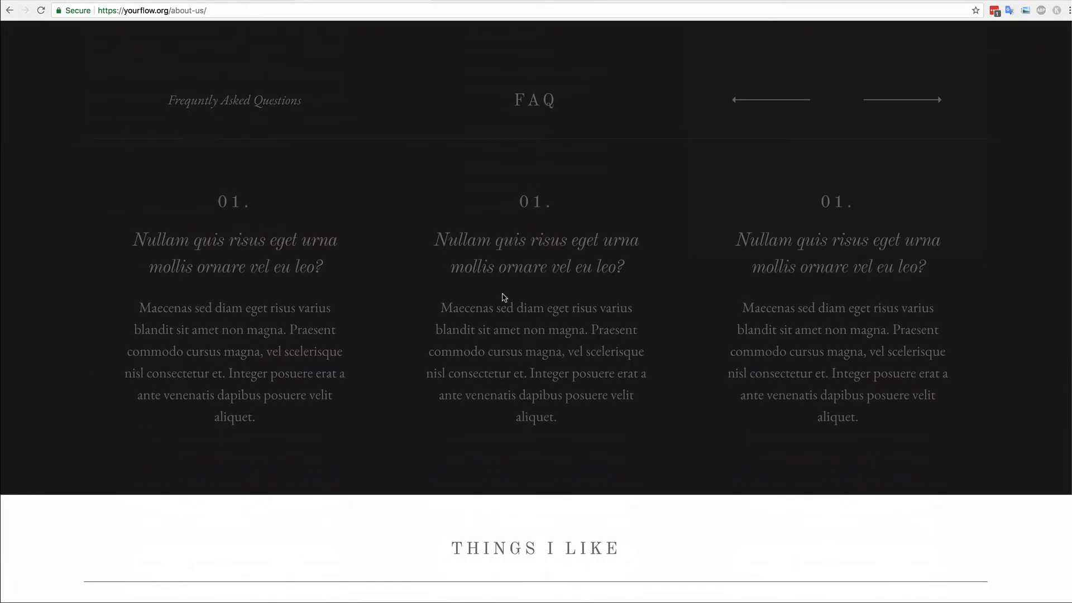
{"action": "scroll", "coordinate": [504, 296], "scroll_direction": "down", "scroll_amount": 20}
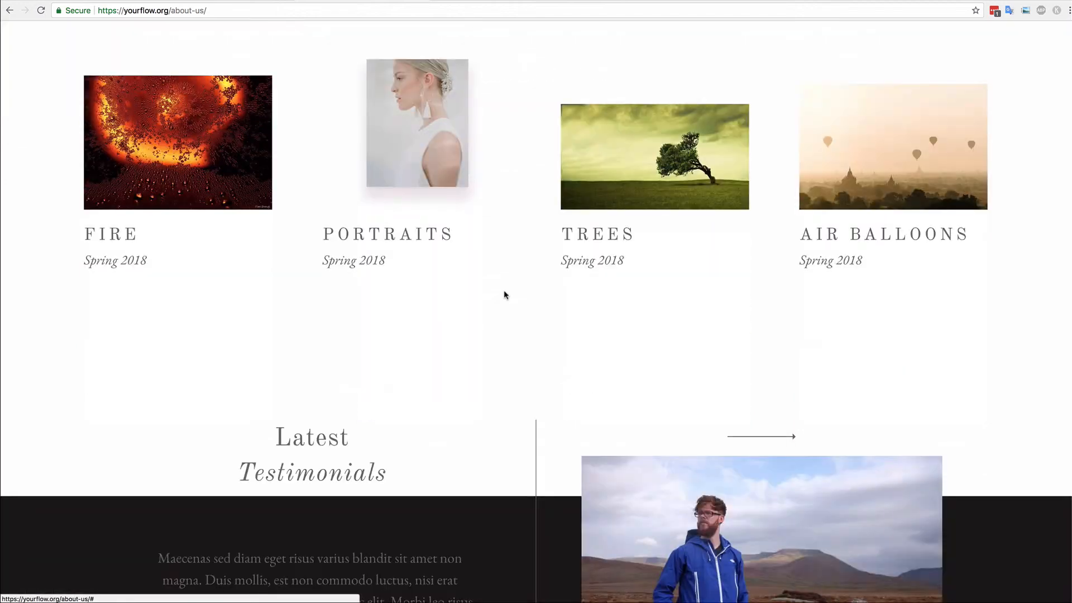
{"action": "scroll", "coordinate": [508, 295], "scroll_direction": "down", "scroll_amount": 1}
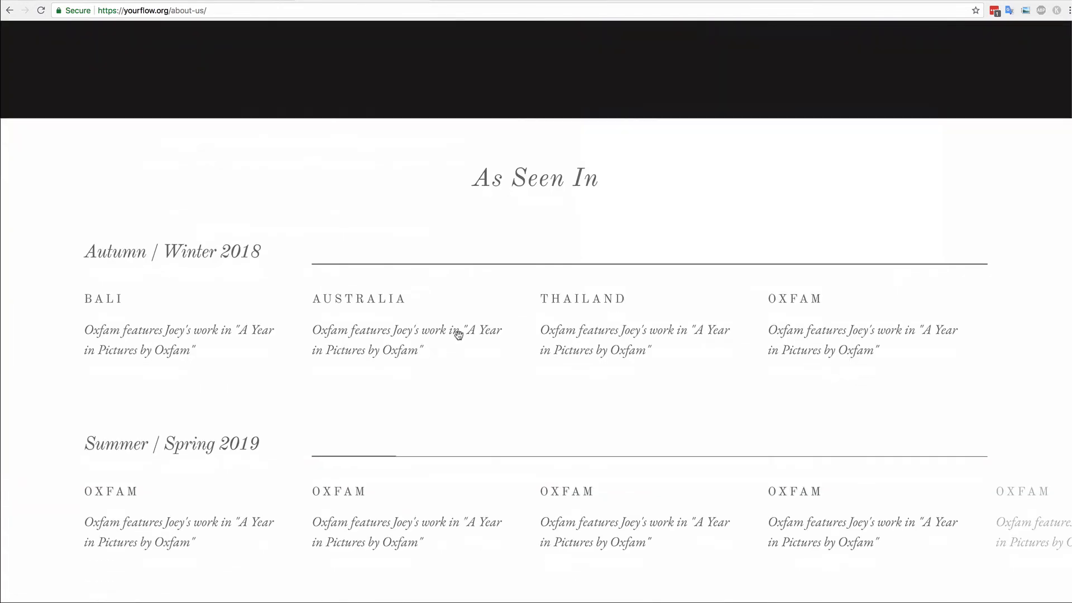
Try sliding the Autumn / Winter 2018 link row and inspect the As Seen In heading on the live About us page.
{"action": "left_click_drag", "start_coordinate": [793, 326], "coordinate": [146, 348]}
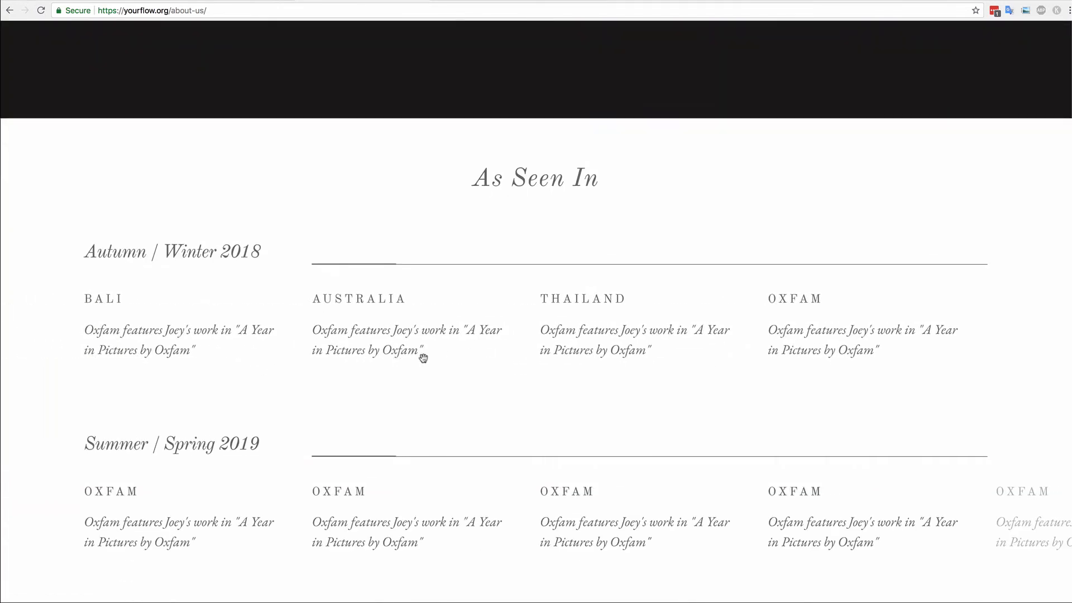
{"action": "scroll", "coordinate": [426, 354], "scroll_direction": "down", "scroll_amount": 2}
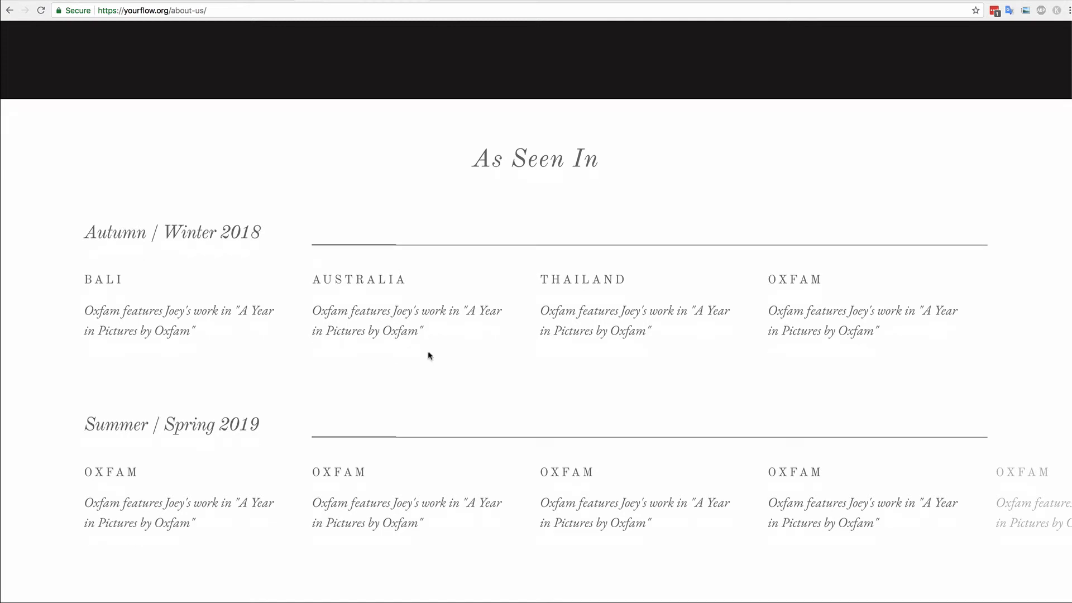
{"action": "triple_click", "coordinate": [508, 122]}
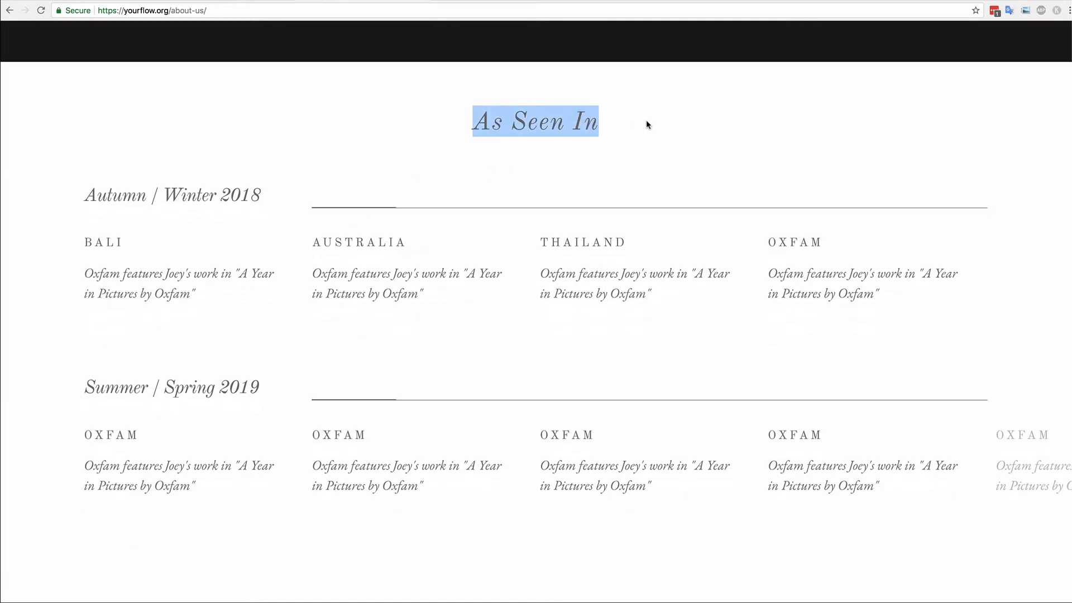
{"action": "left_click_drag", "start_coordinate": [653, 120], "coordinate": [494, 142]}
{"action": "left_click", "coordinate": [495, 143]}
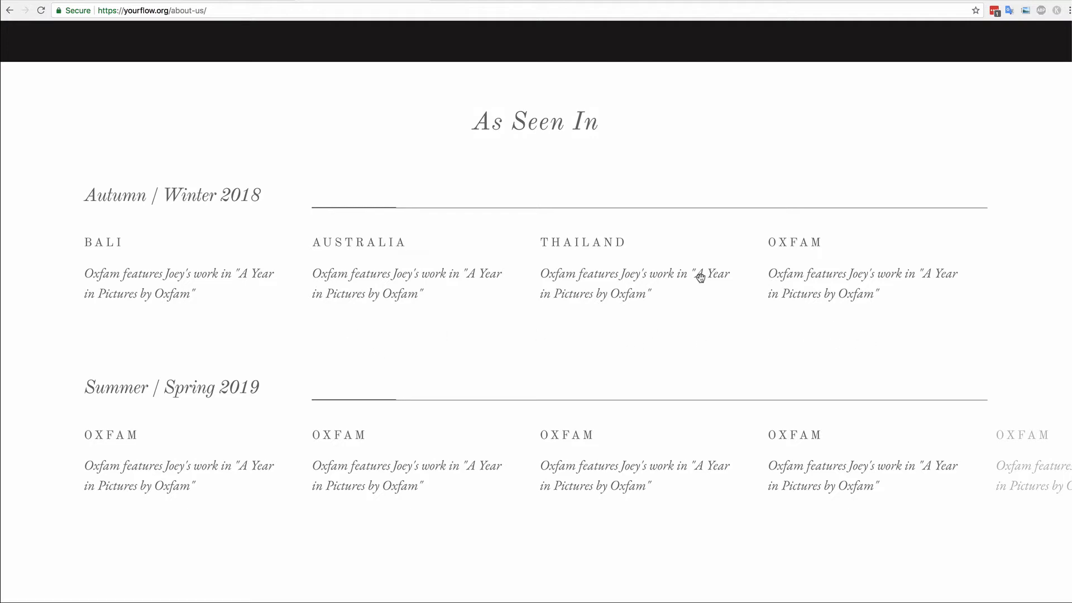
{"action": "scroll", "coordinate": [702, 275], "scroll_direction": "up", "scroll_amount": 3}
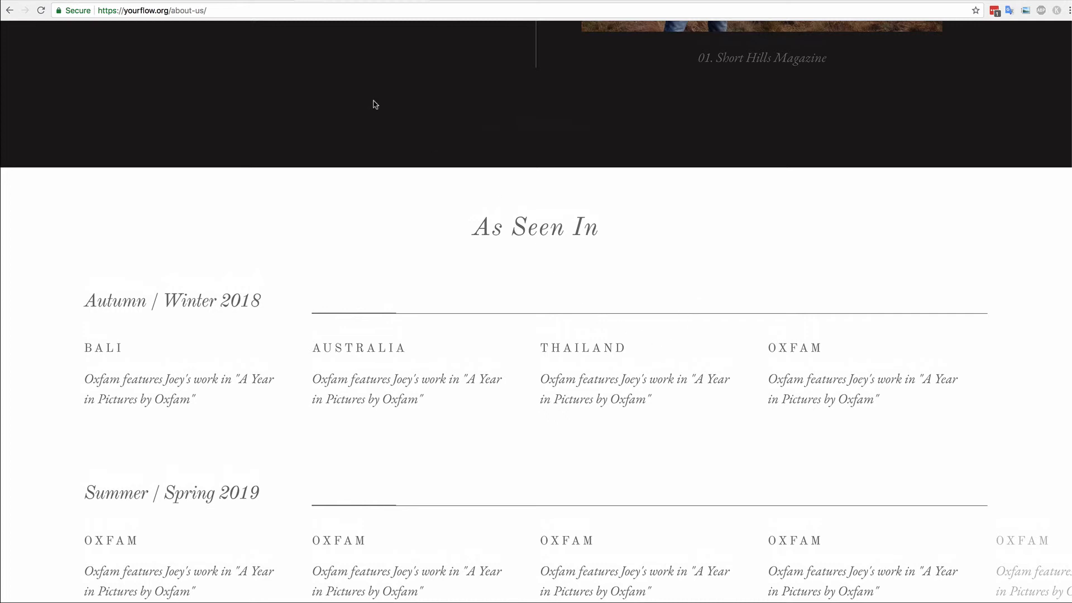
Switch back to the About us page editor and look over the available layout templates.
{"action": "left_click", "coordinate": [254, 1]}
{"action": "scroll", "coordinate": [534, 301], "scroll_direction": "down", "scroll_amount": 9}
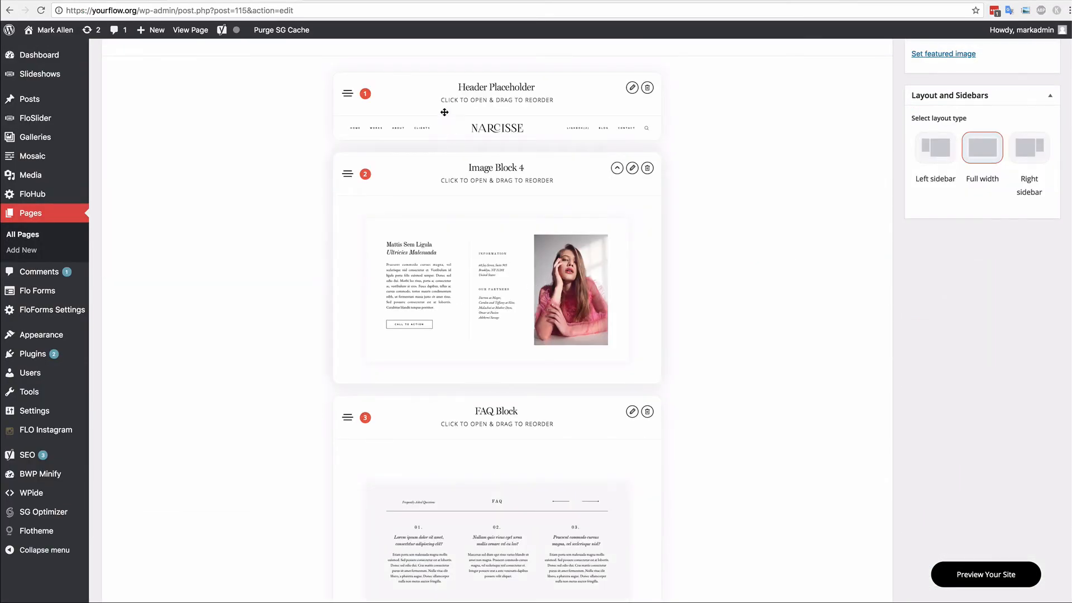
{"action": "scroll", "coordinate": [444, 114], "scroll_direction": "up", "scroll_amount": 4}
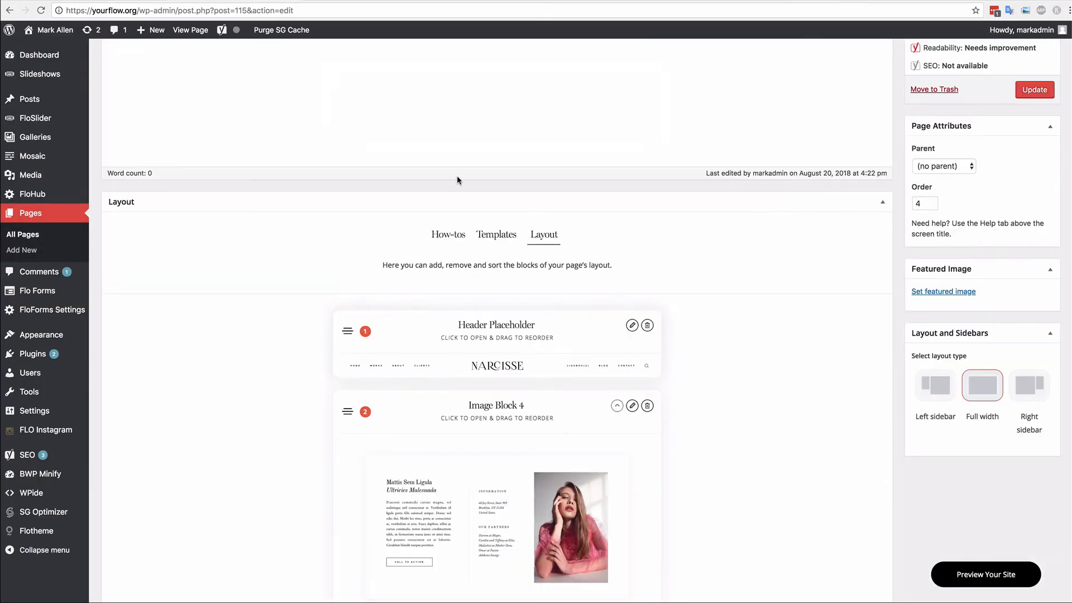
{"action": "left_click", "coordinate": [491, 236]}
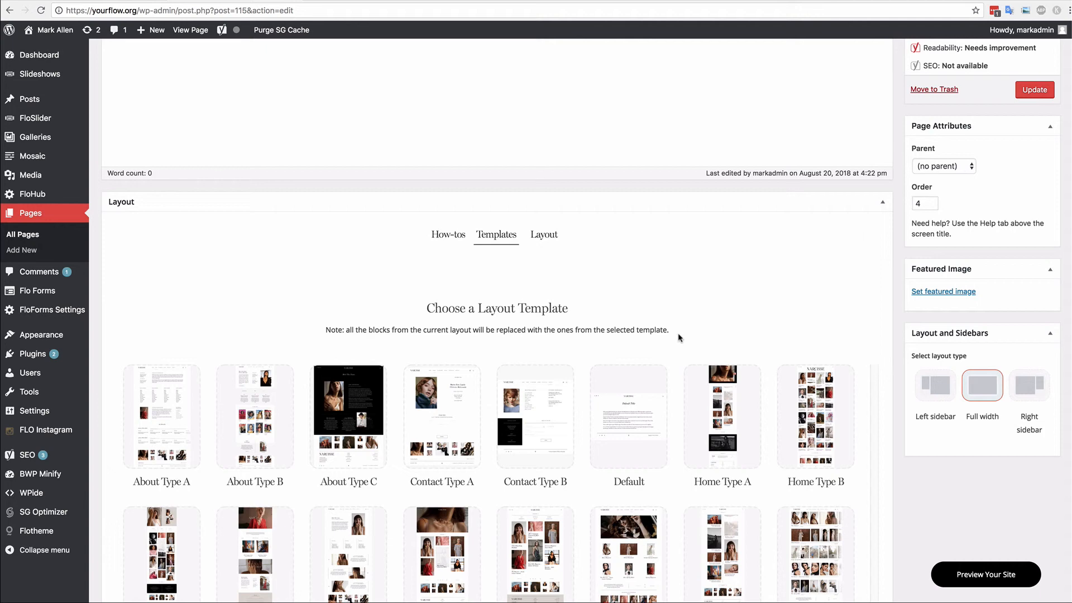
{"action": "scroll", "coordinate": [678, 333], "scroll_direction": "down", "scroll_amount": 3}
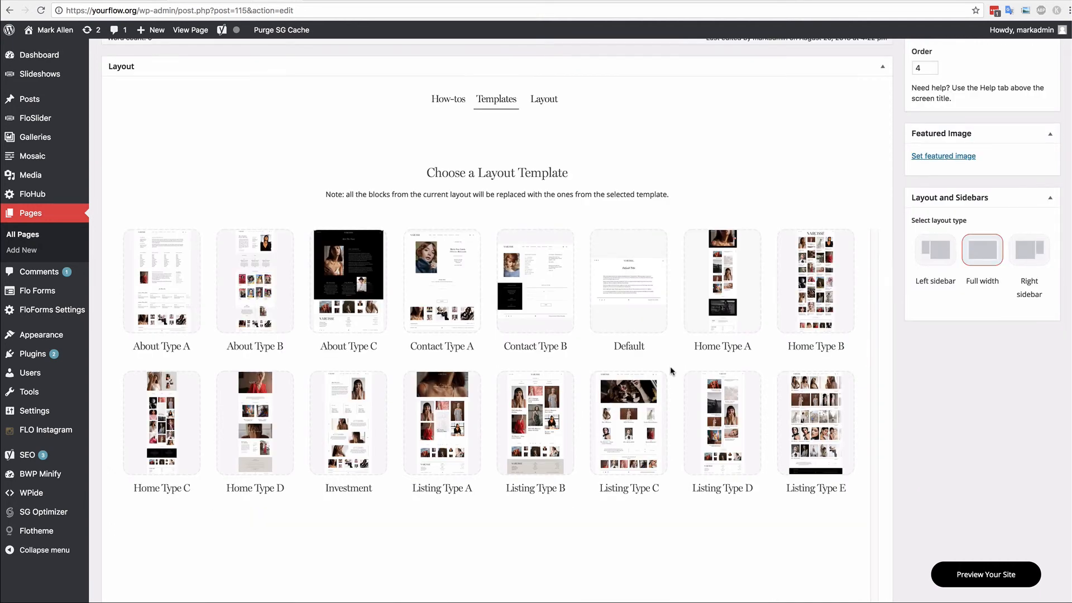